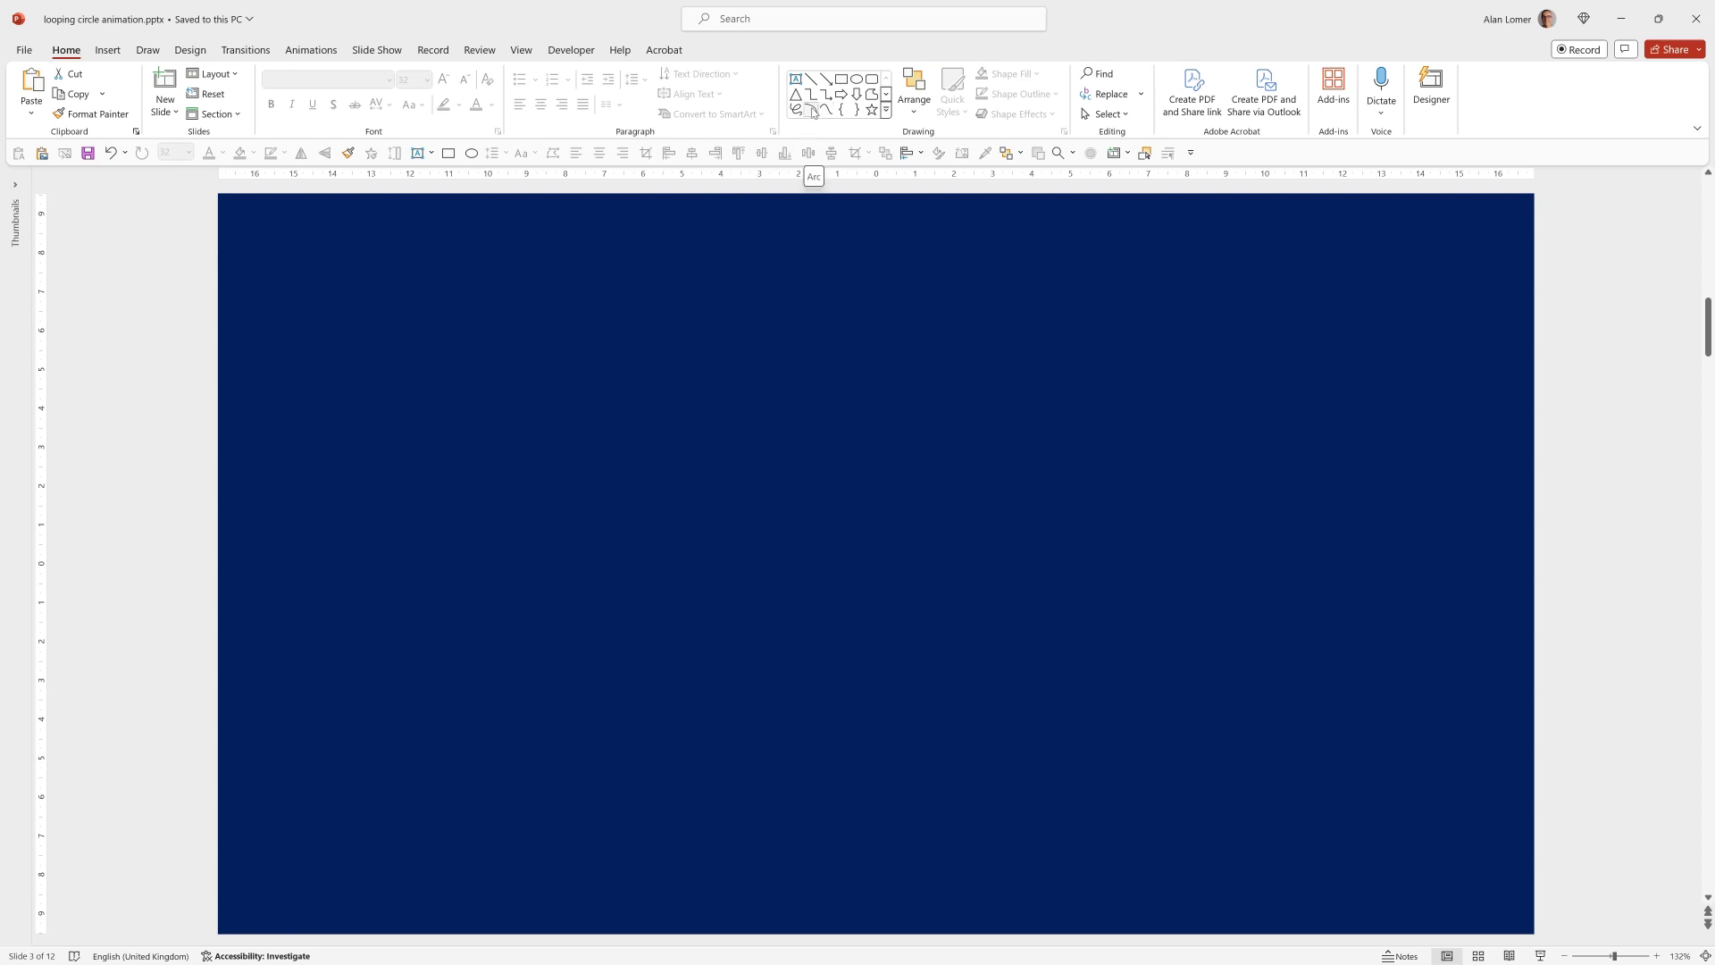
Insert an arc and set its height and width to 10 cm
click(813, 112)
click(793, 446)
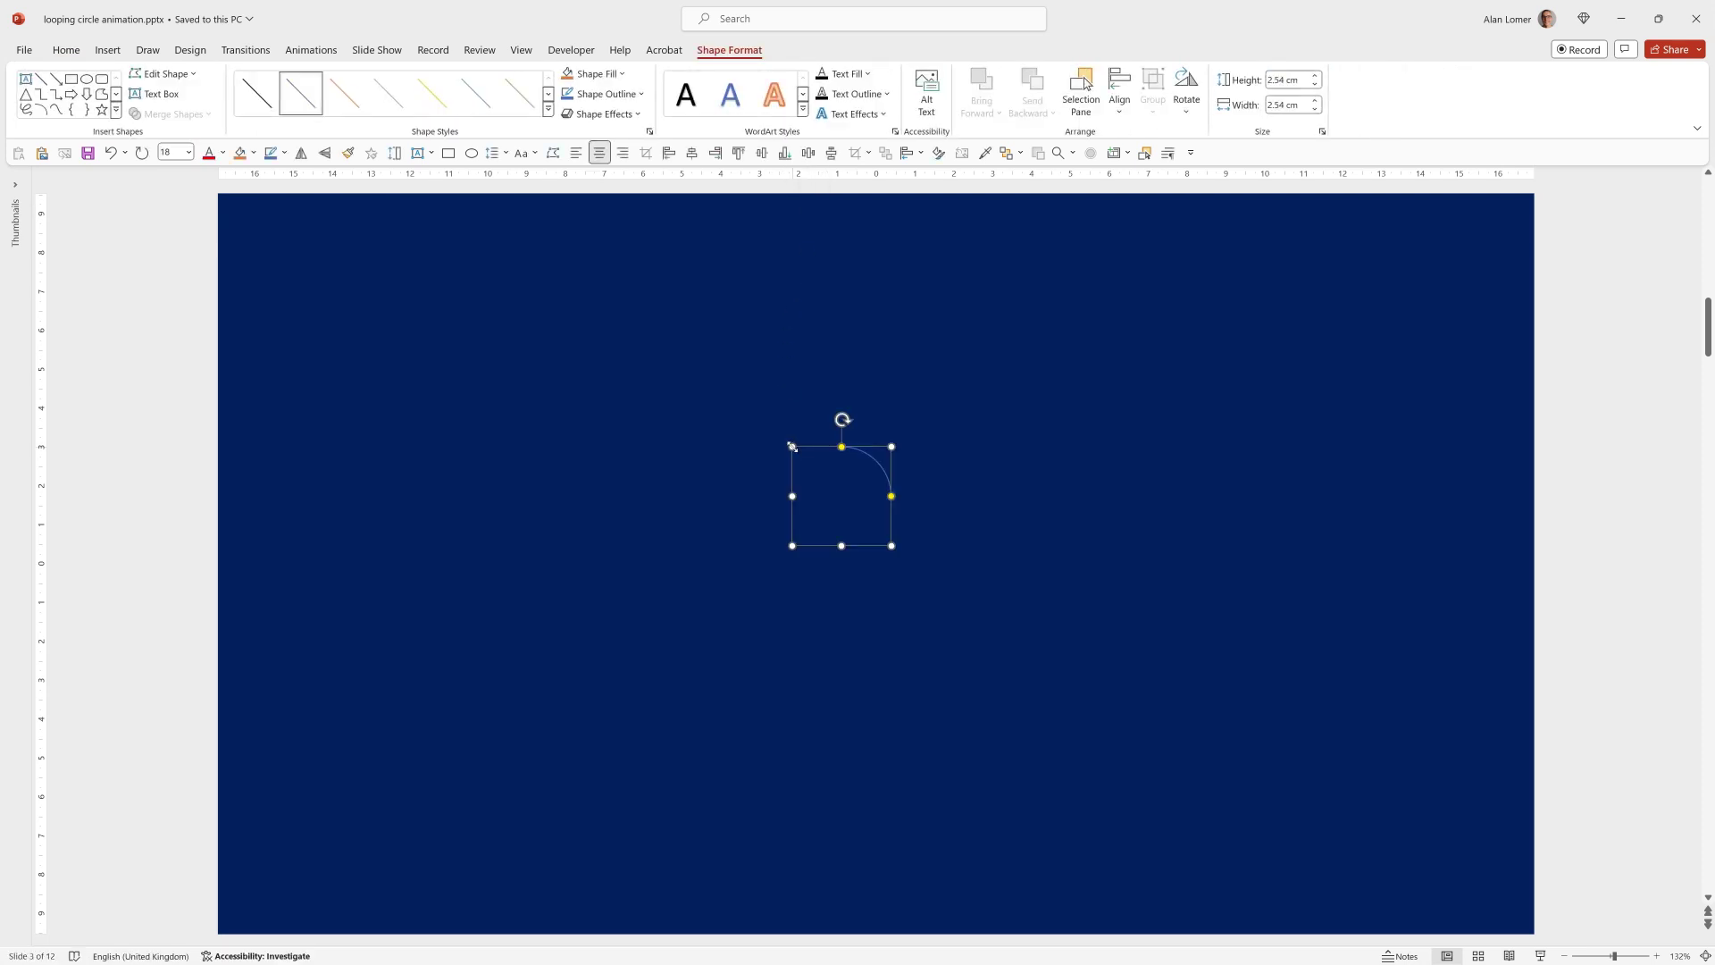
right_click(890, 445)
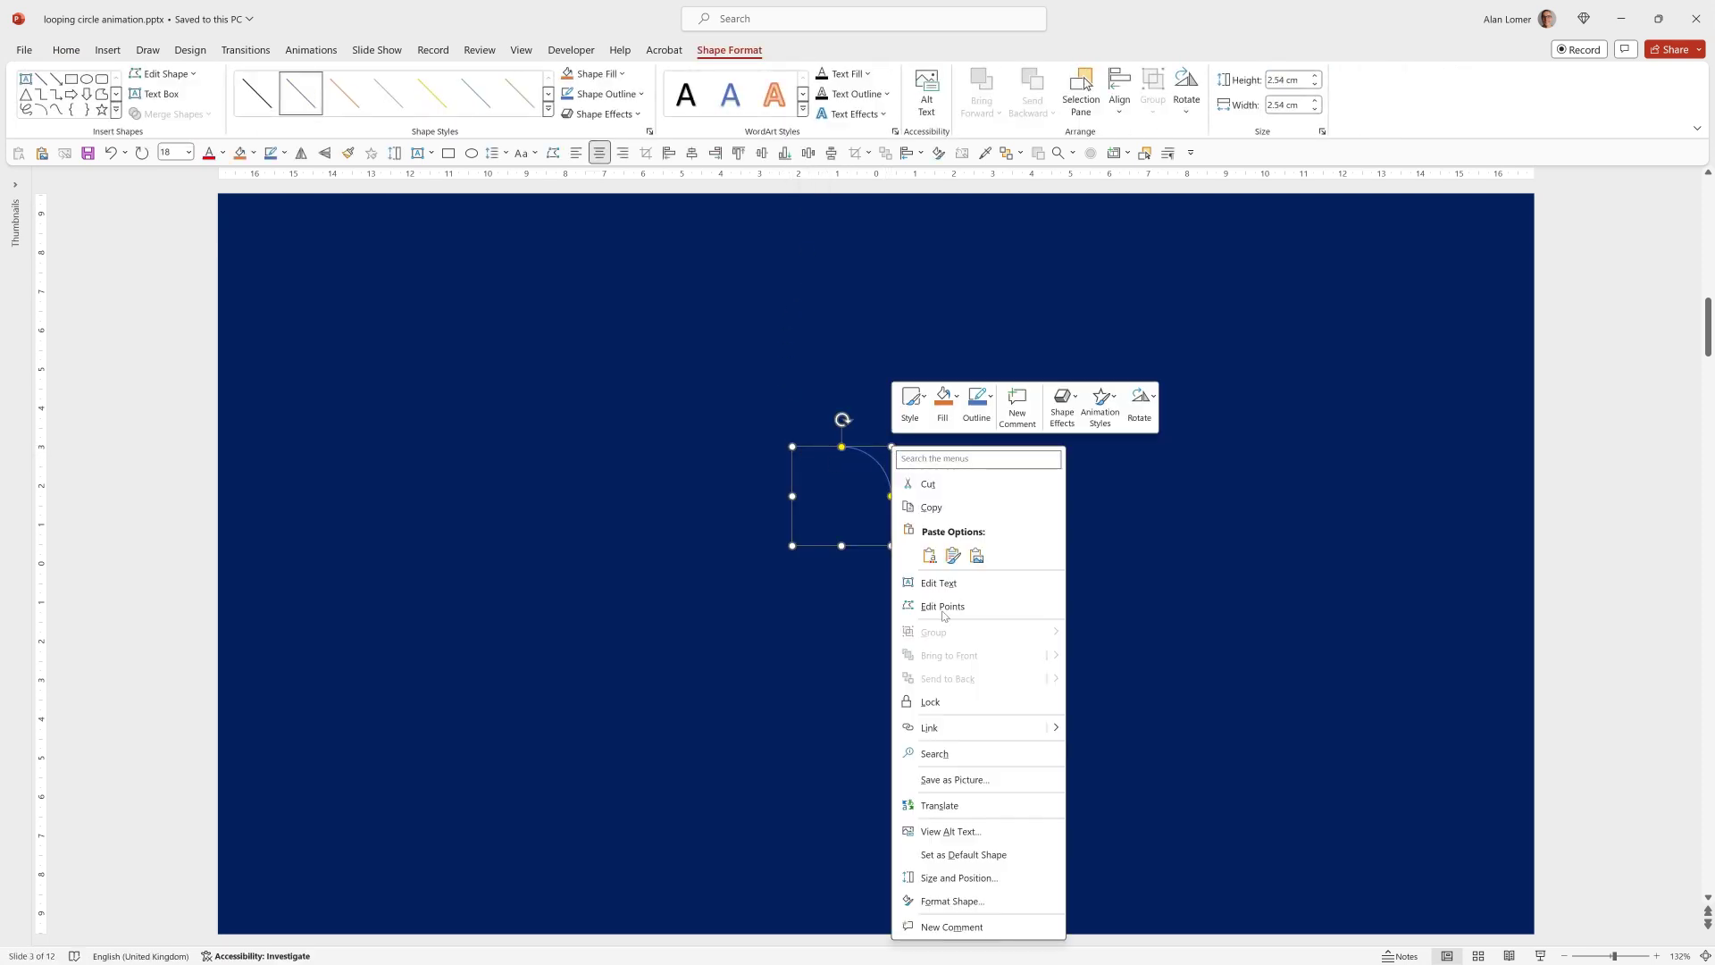
click(948, 905)
click(1573, 234)
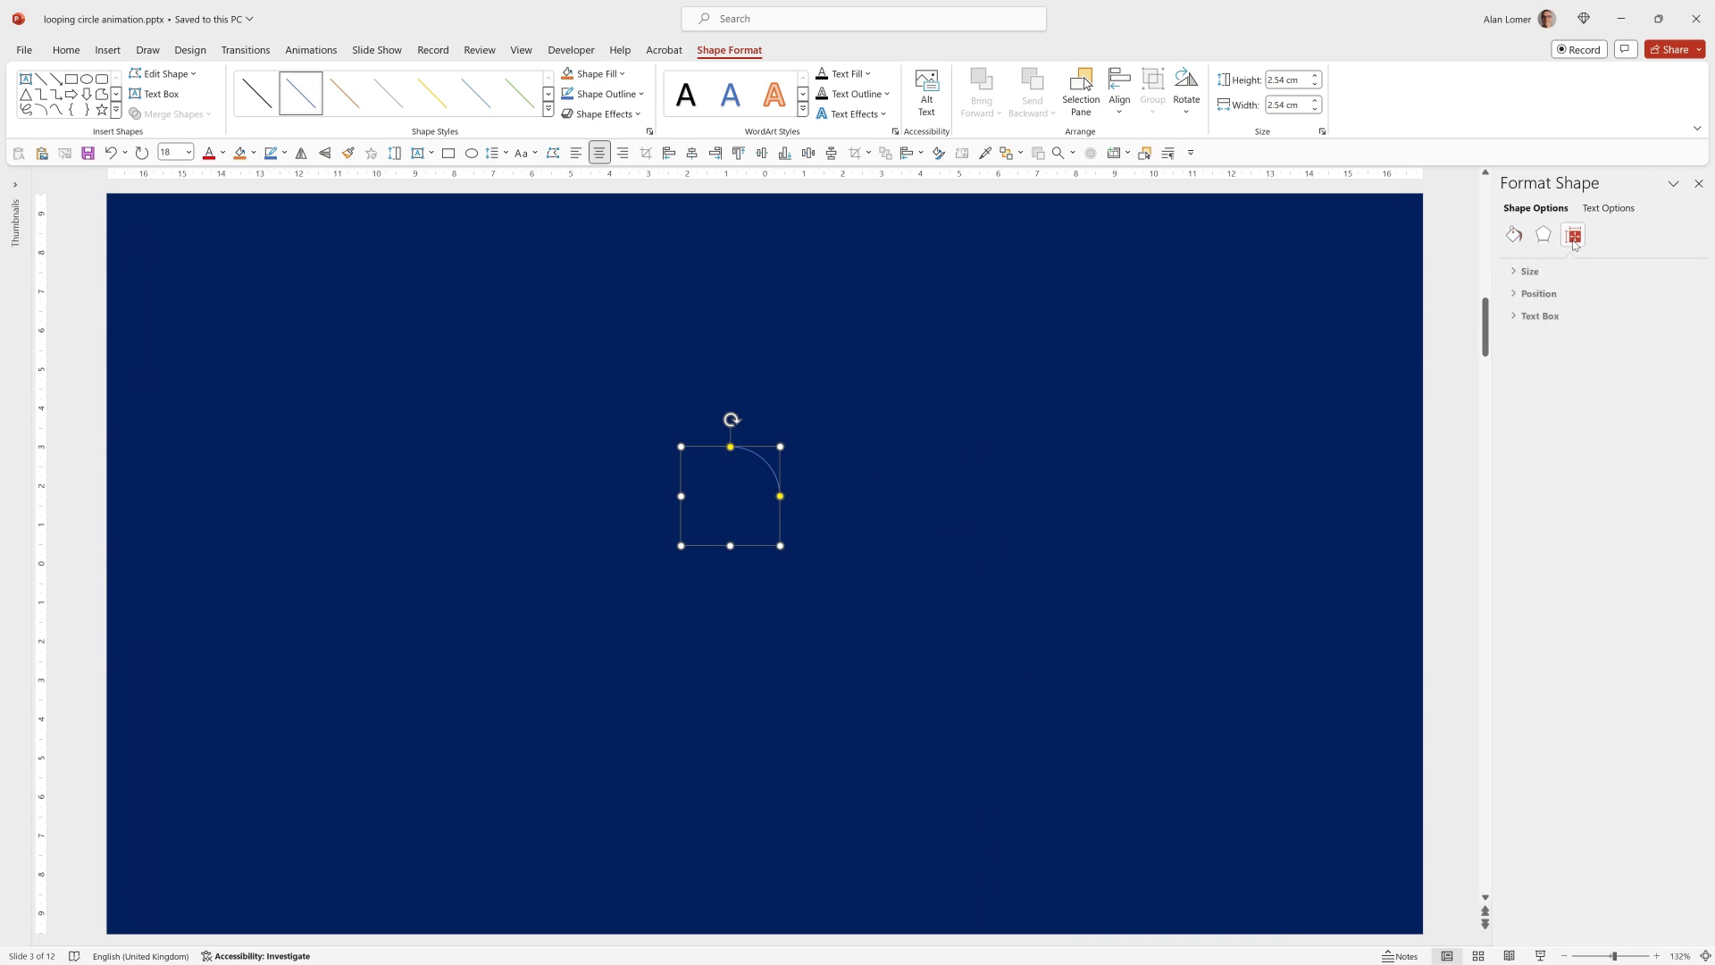
click(1518, 272)
click(1658, 292)
triple_click(1658, 292)
text(10)
key(Tab)
text(10)
key(Tab)
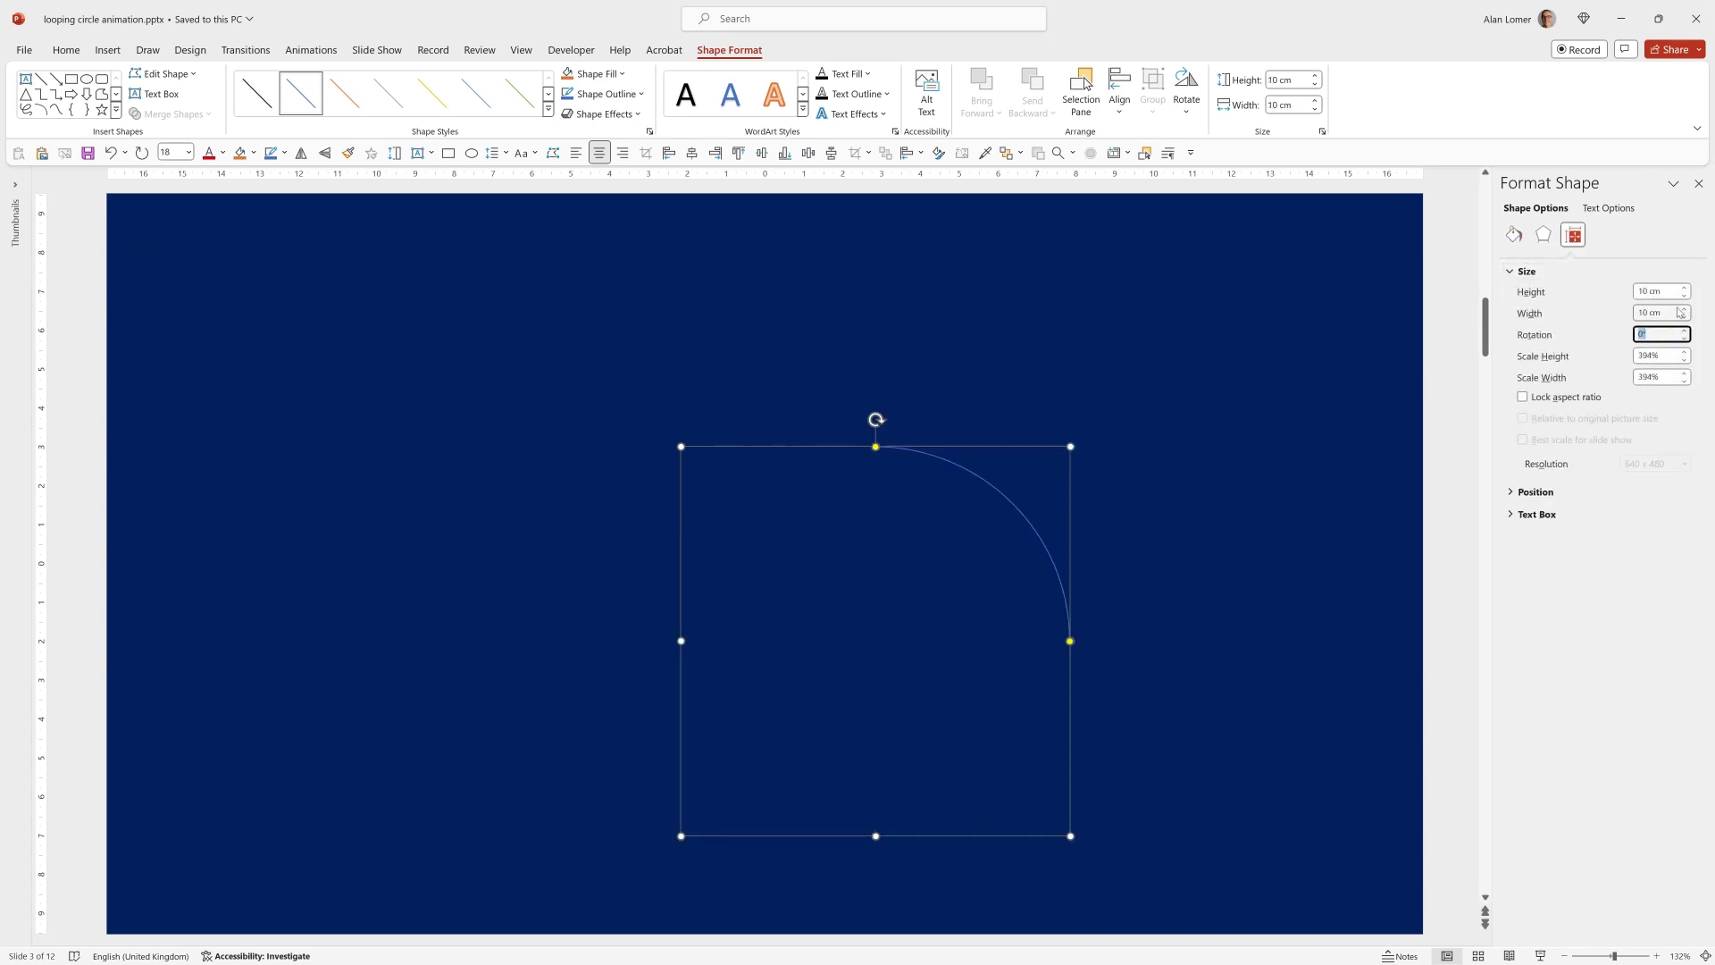
click(1071, 642)
Stretch the arc into a right half circle and give it a 20 pt line width
drag(1071, 642, 1023, 774)
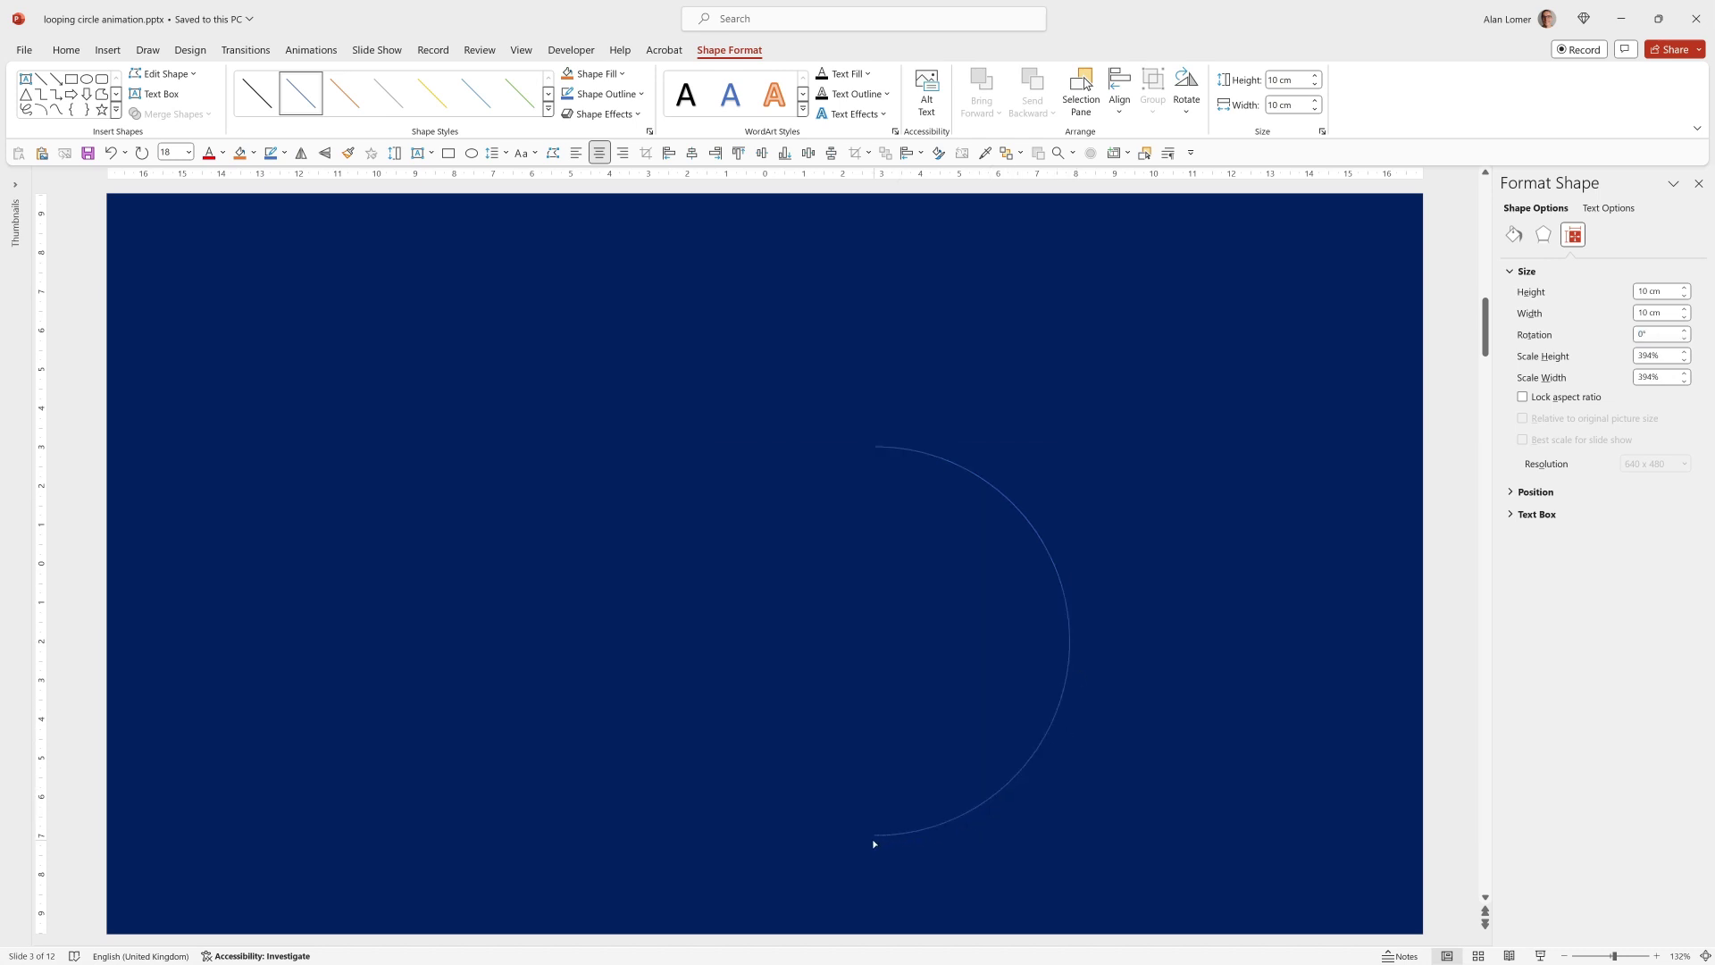
drag(865, 838, 866, 838)
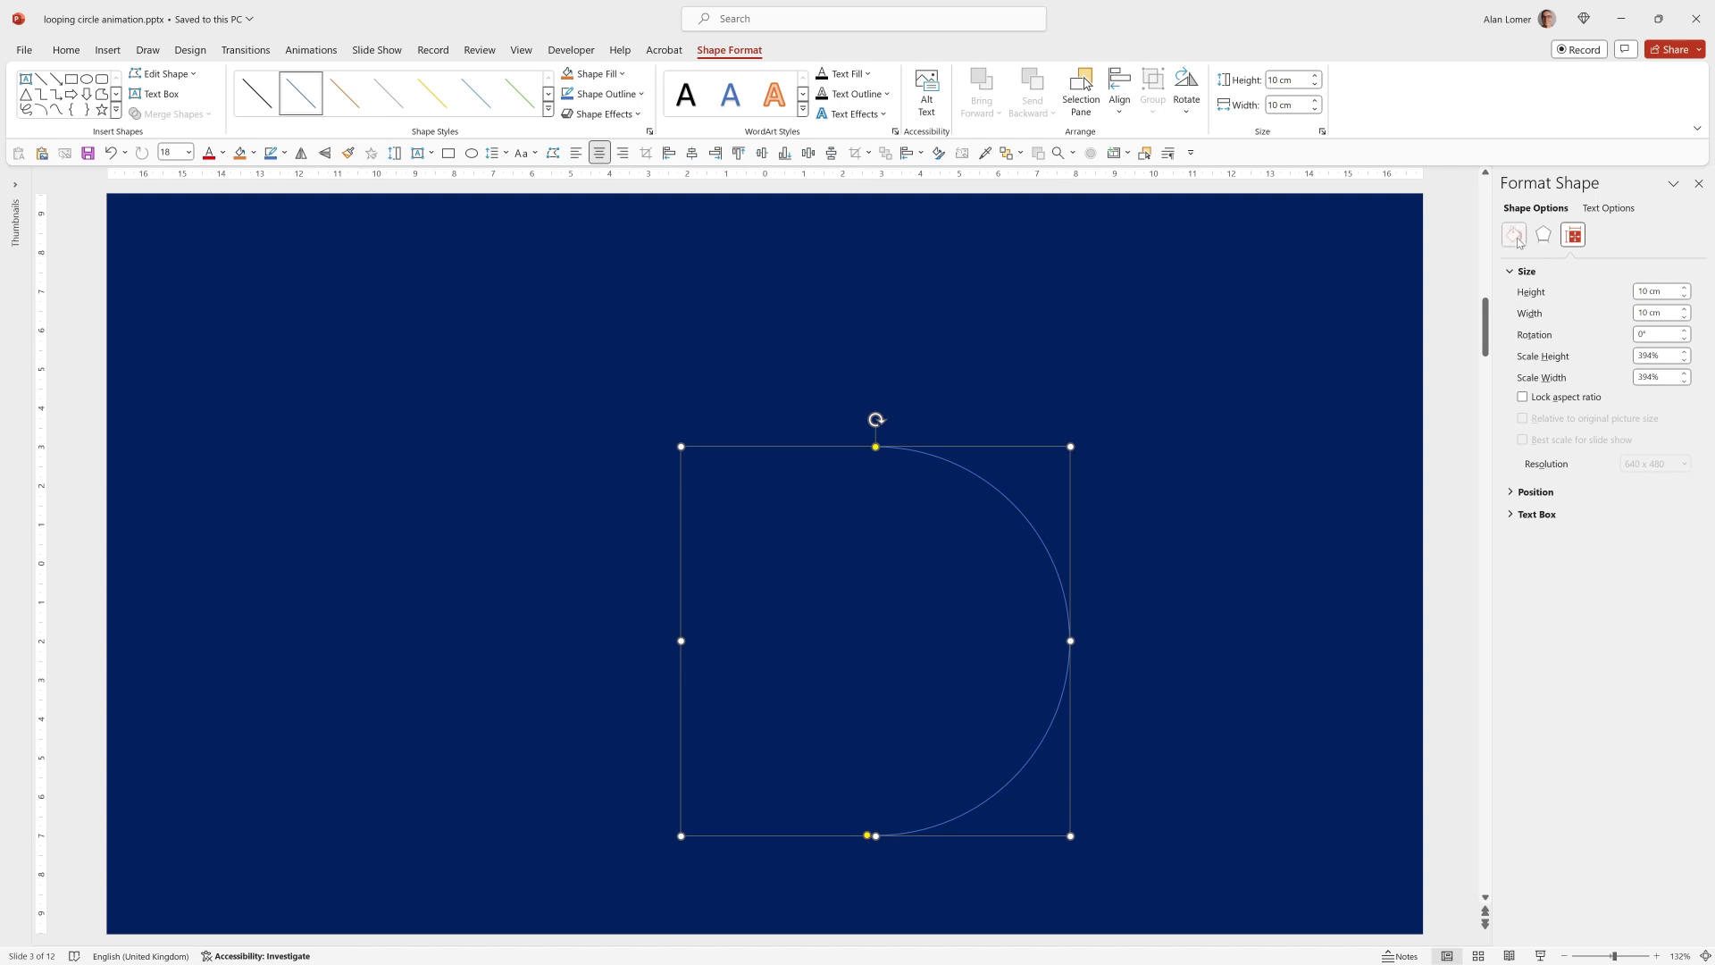
click(1514, 235)
click(1526, 294)
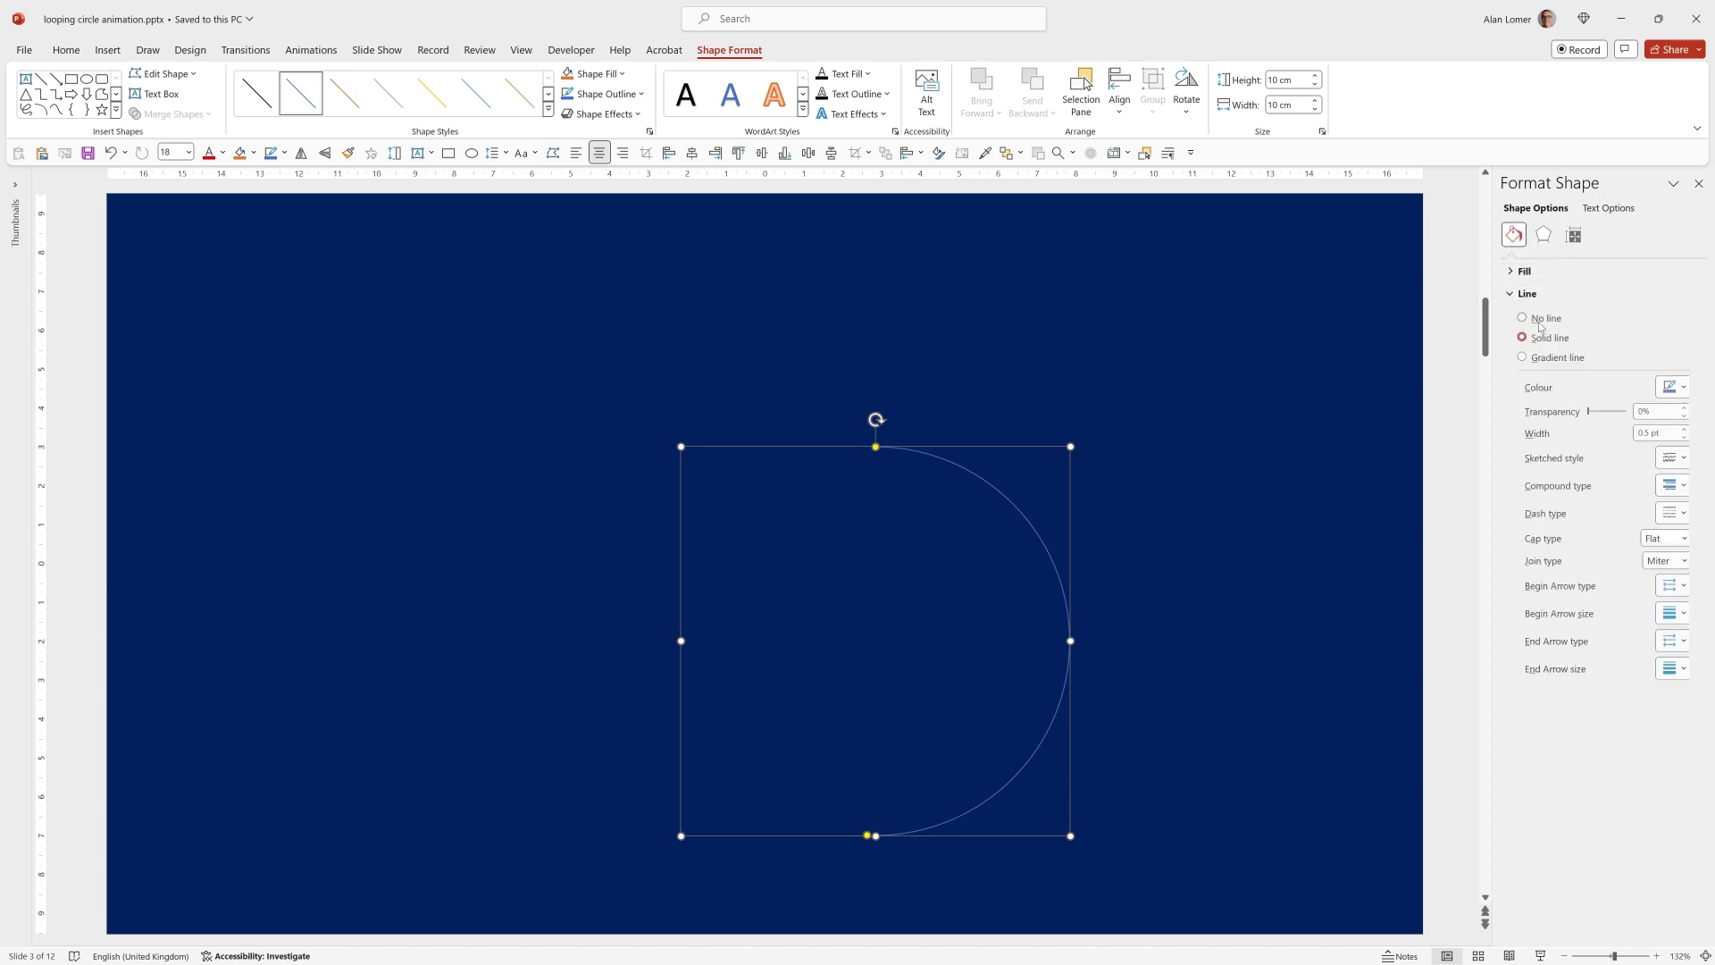
click(1657, 434)
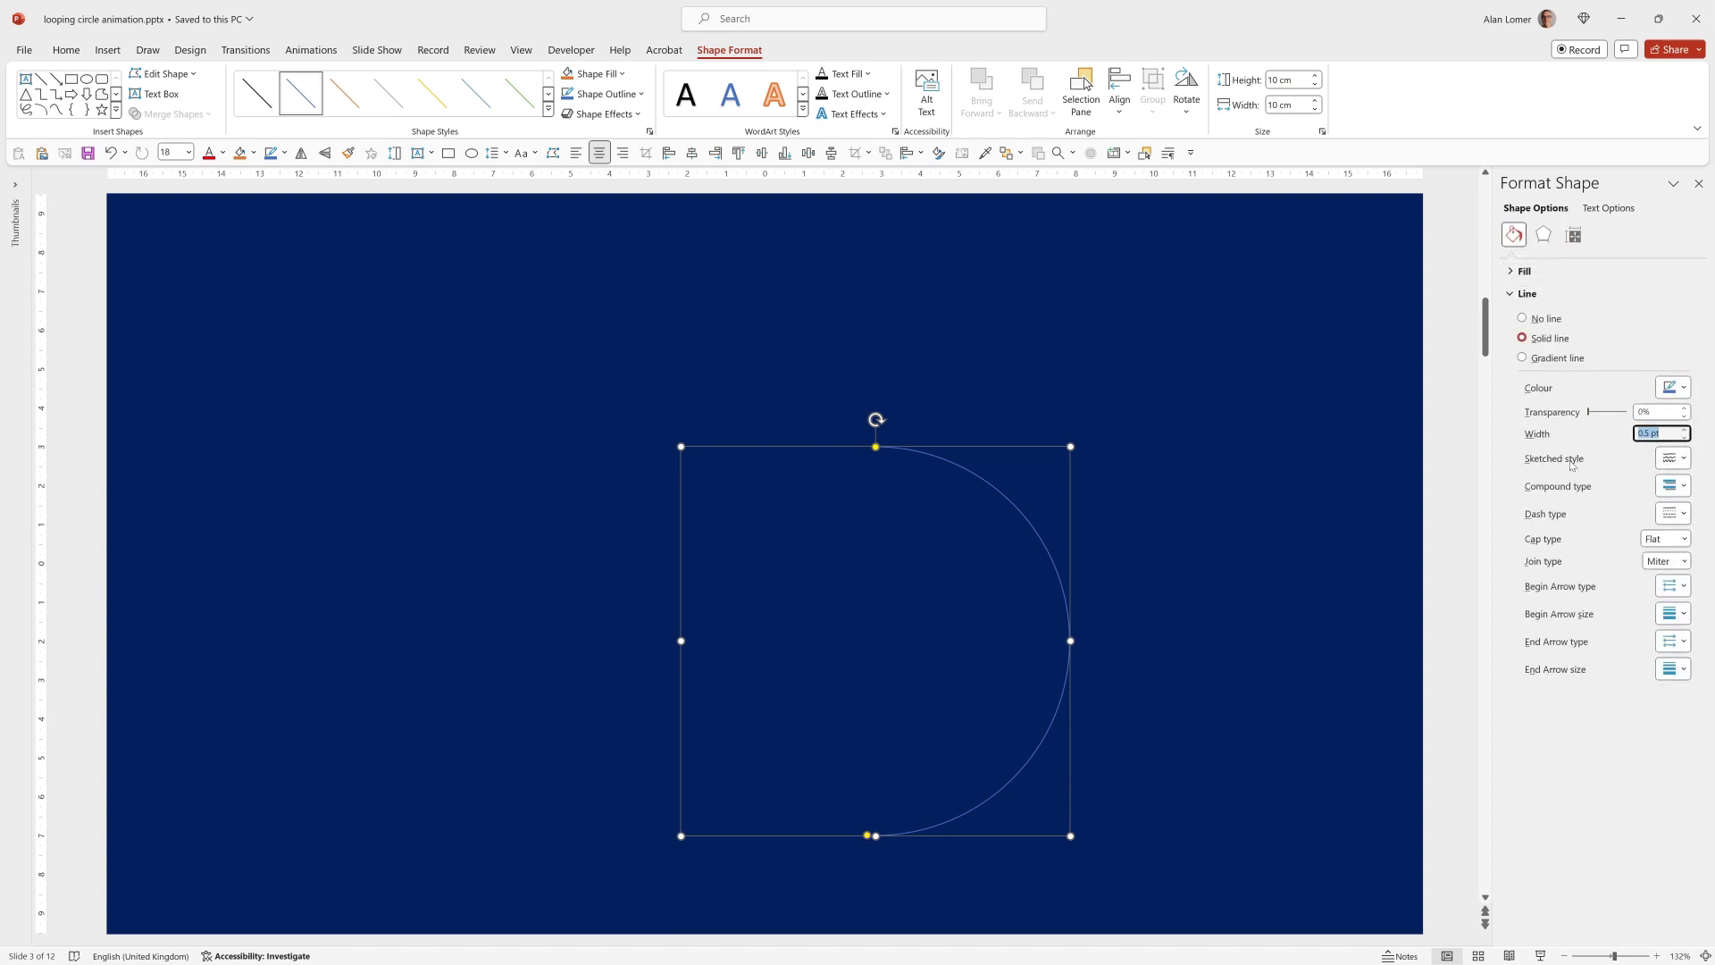
text(20)
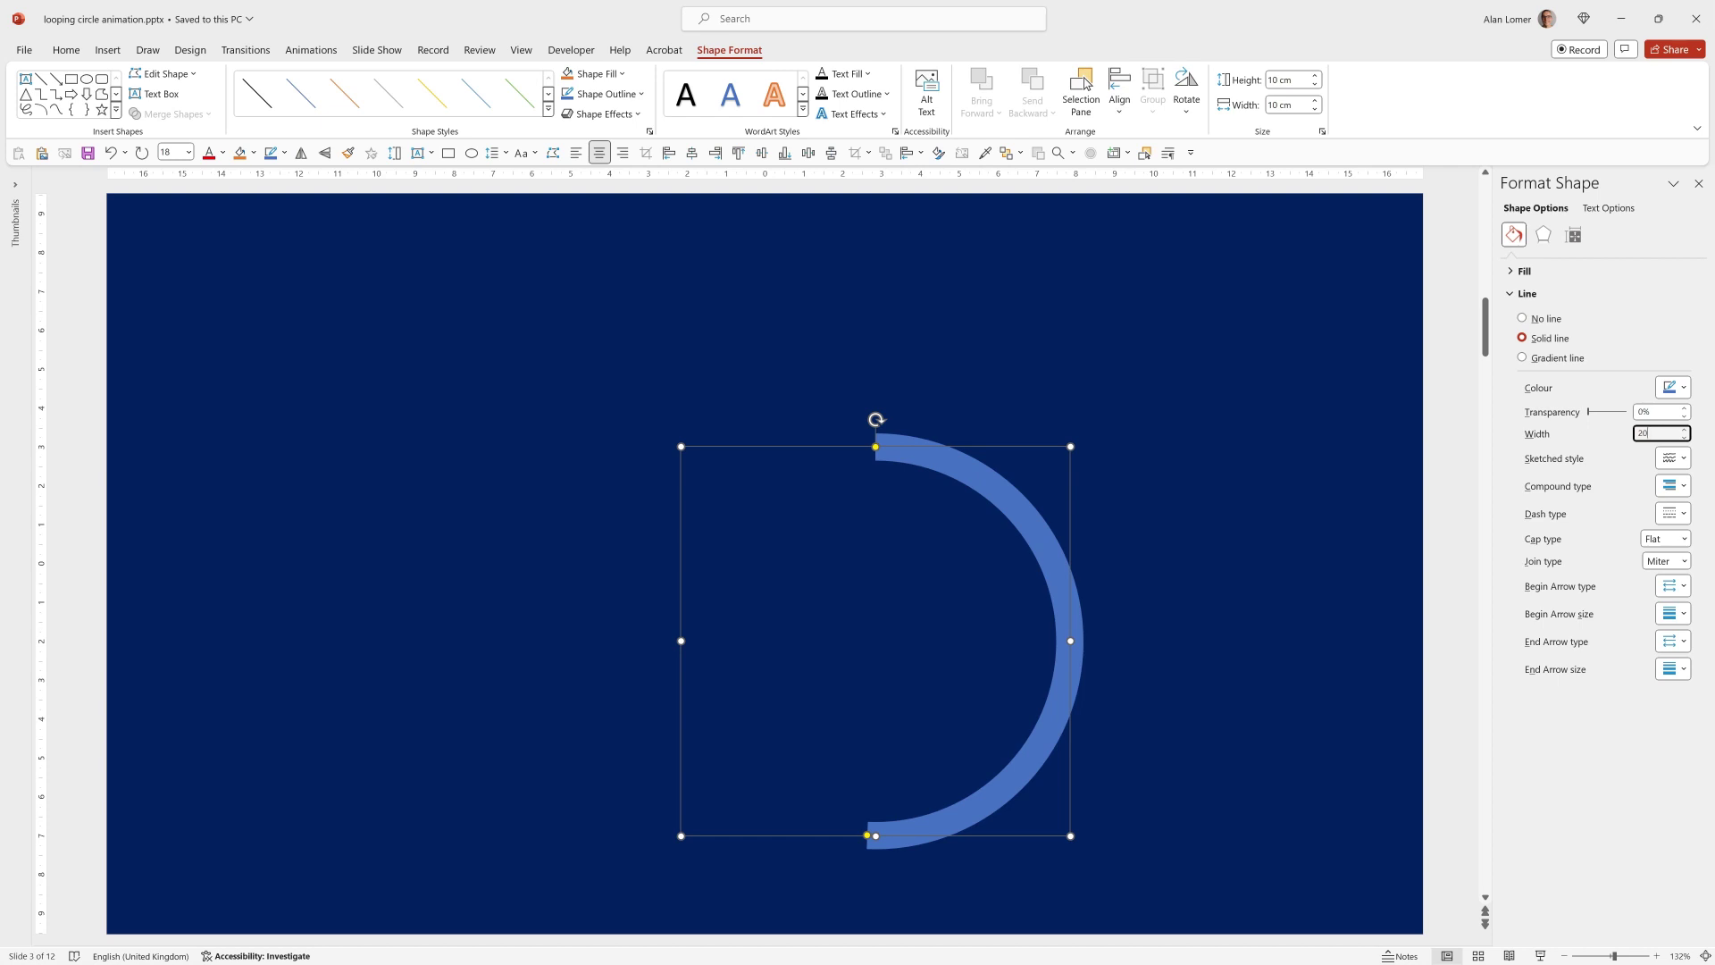
Apply the Spin animation to the arc
click(312, 50)
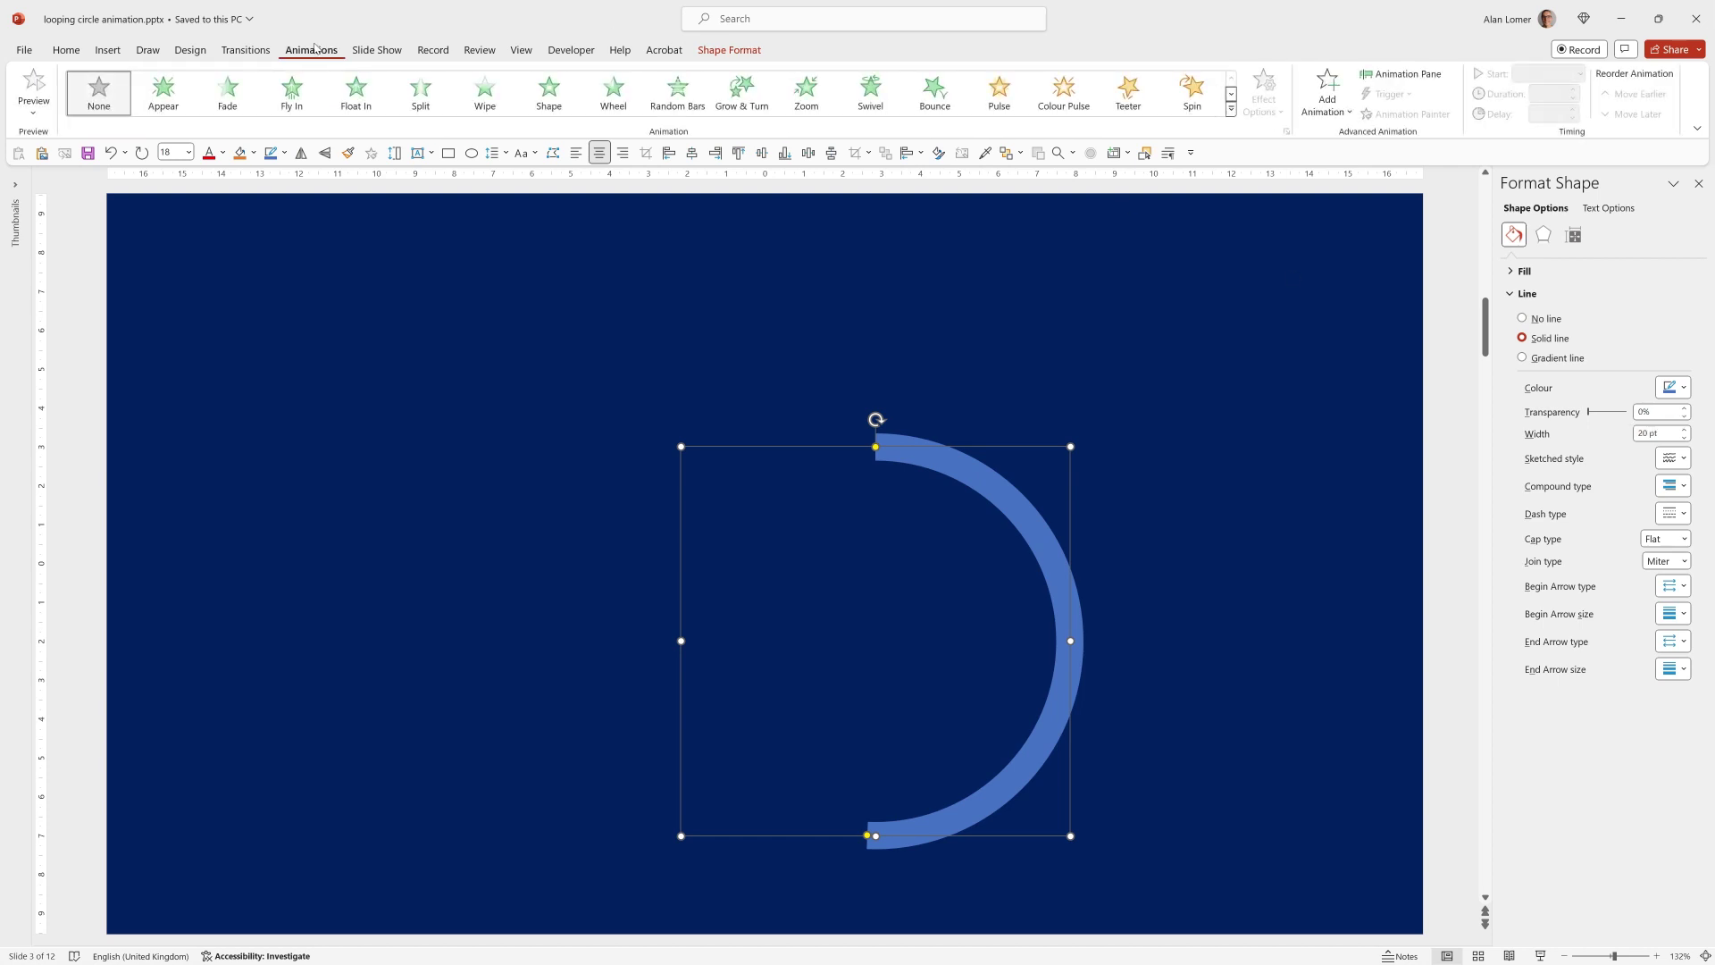
click(1197, 89)
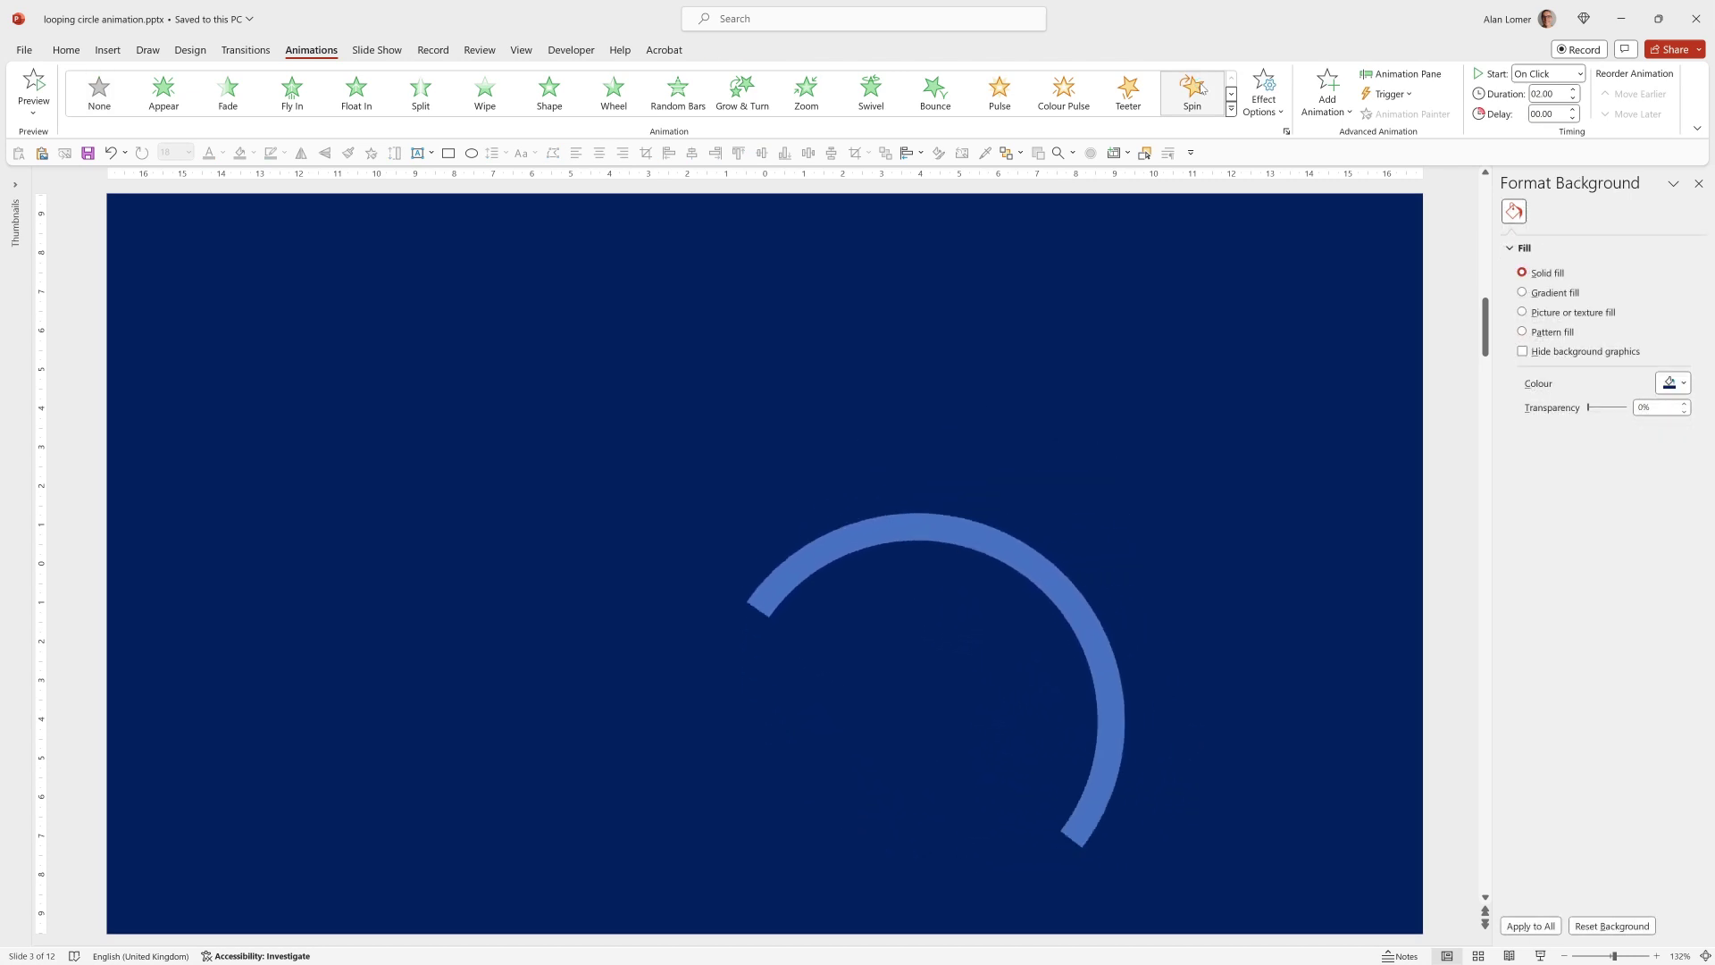
click(968, 649)
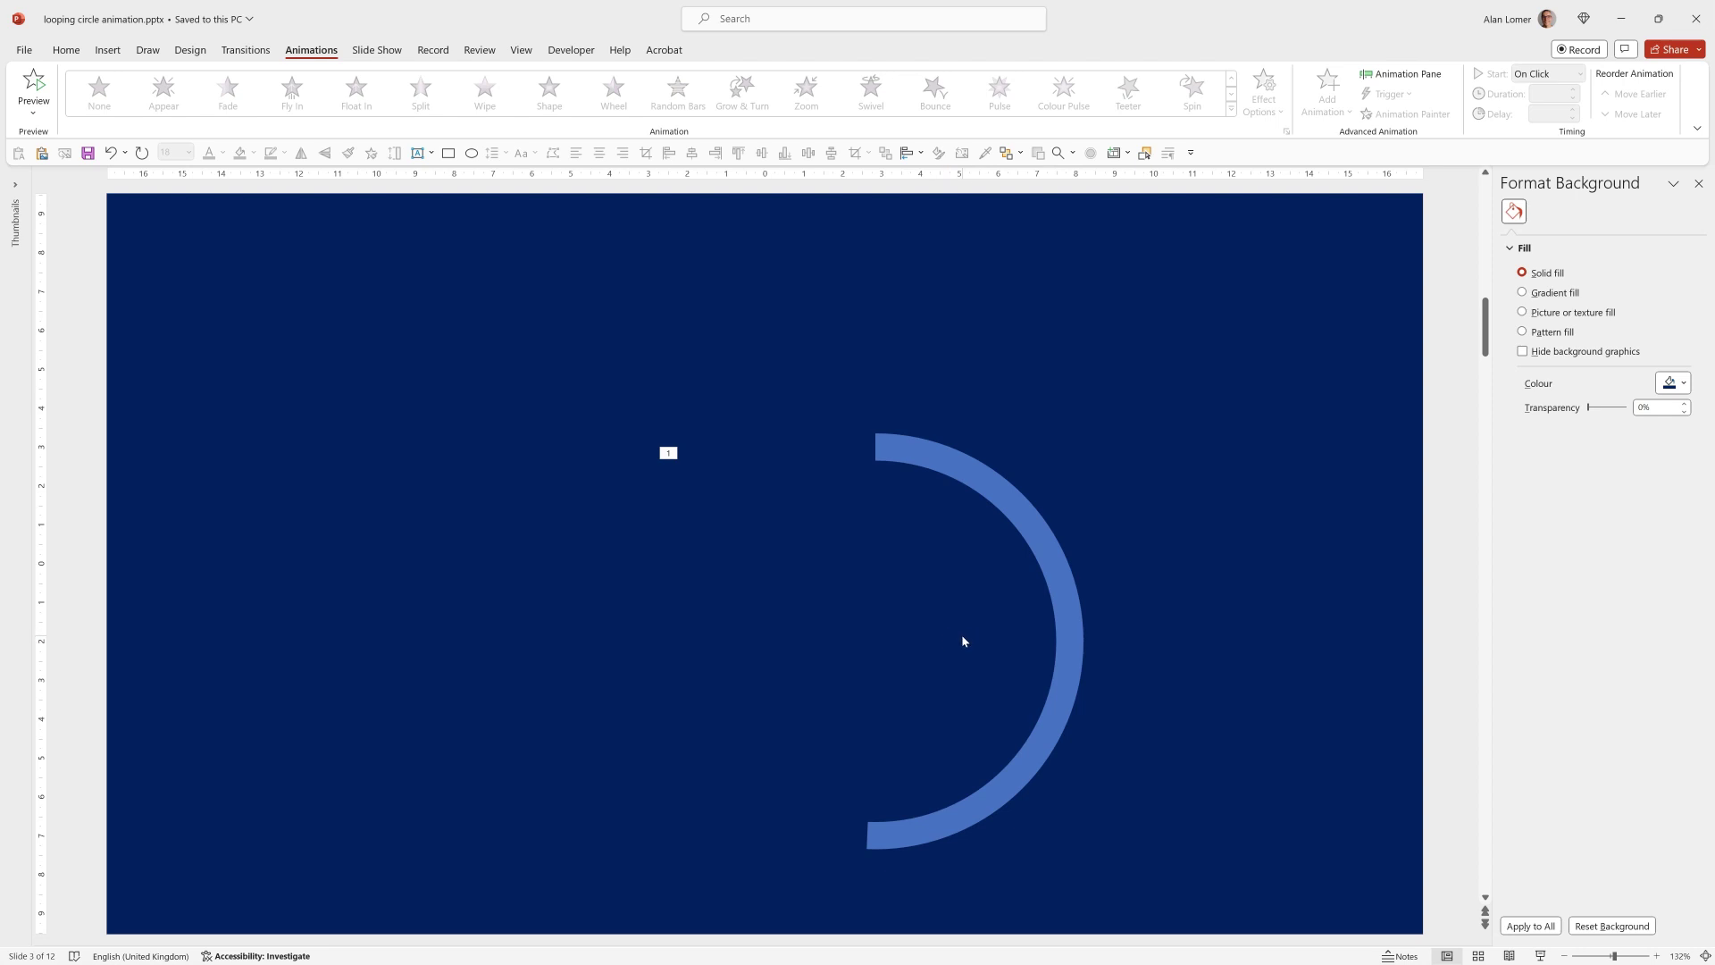
Stretch the arc into a near ring to preview the spin, then restore the half circle
click(868, 833)
drag(868, 833, 862, 462)
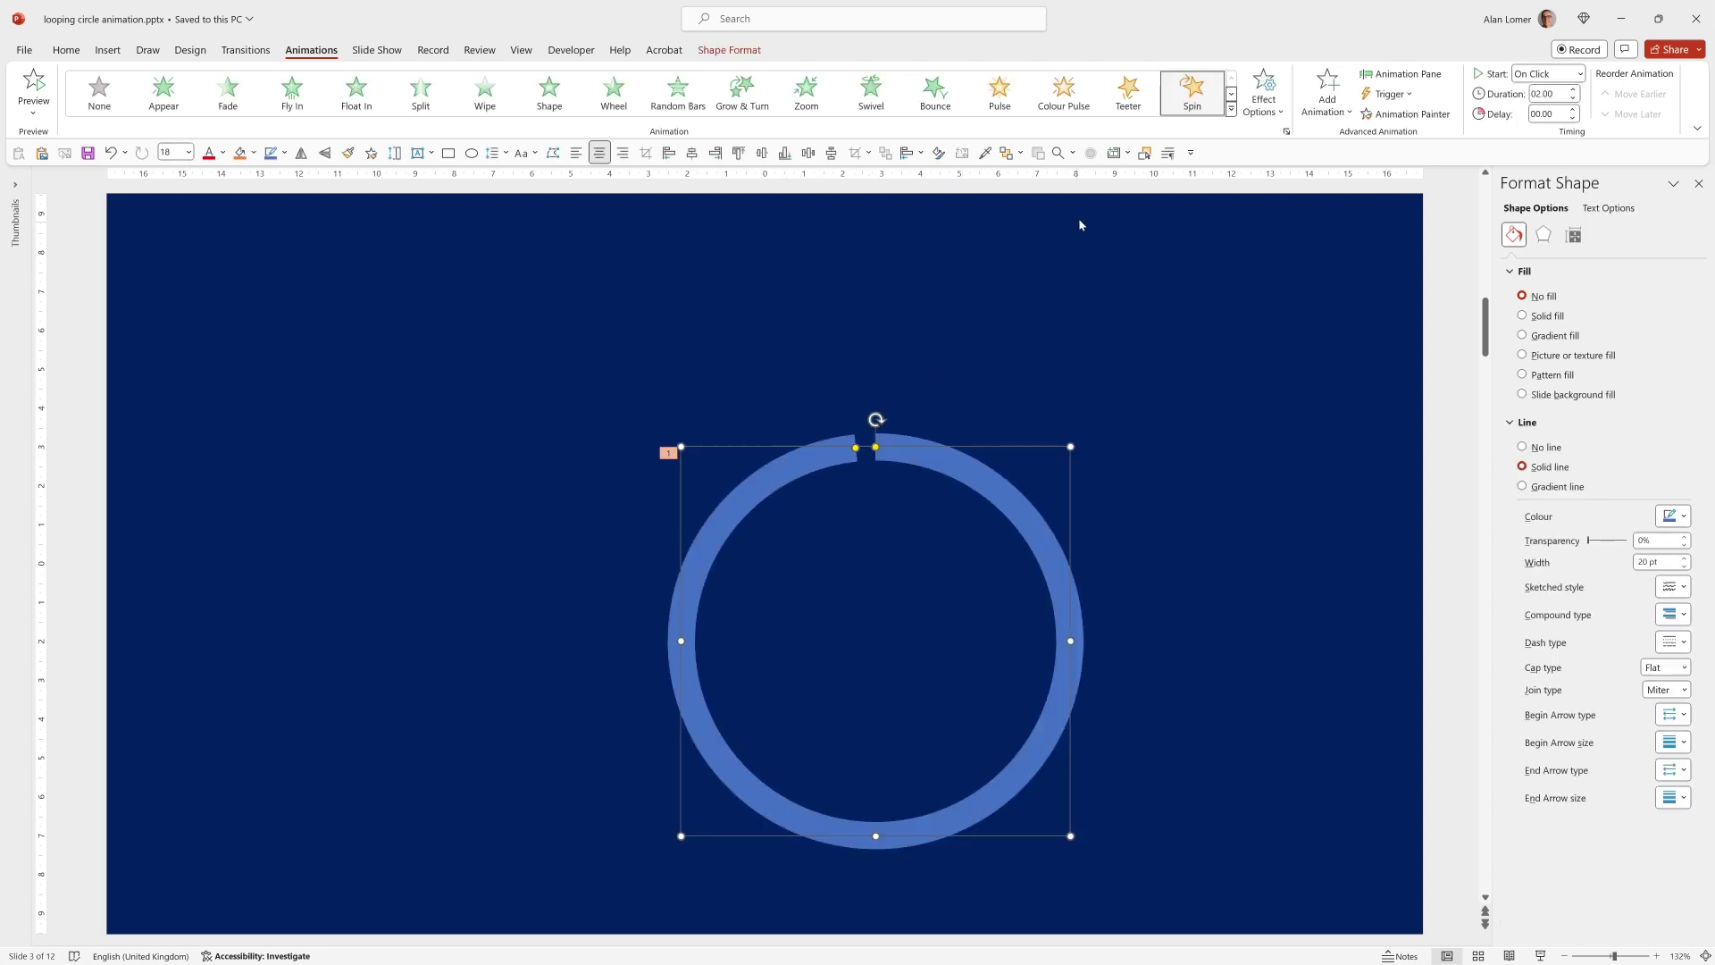
click(1188, 89)
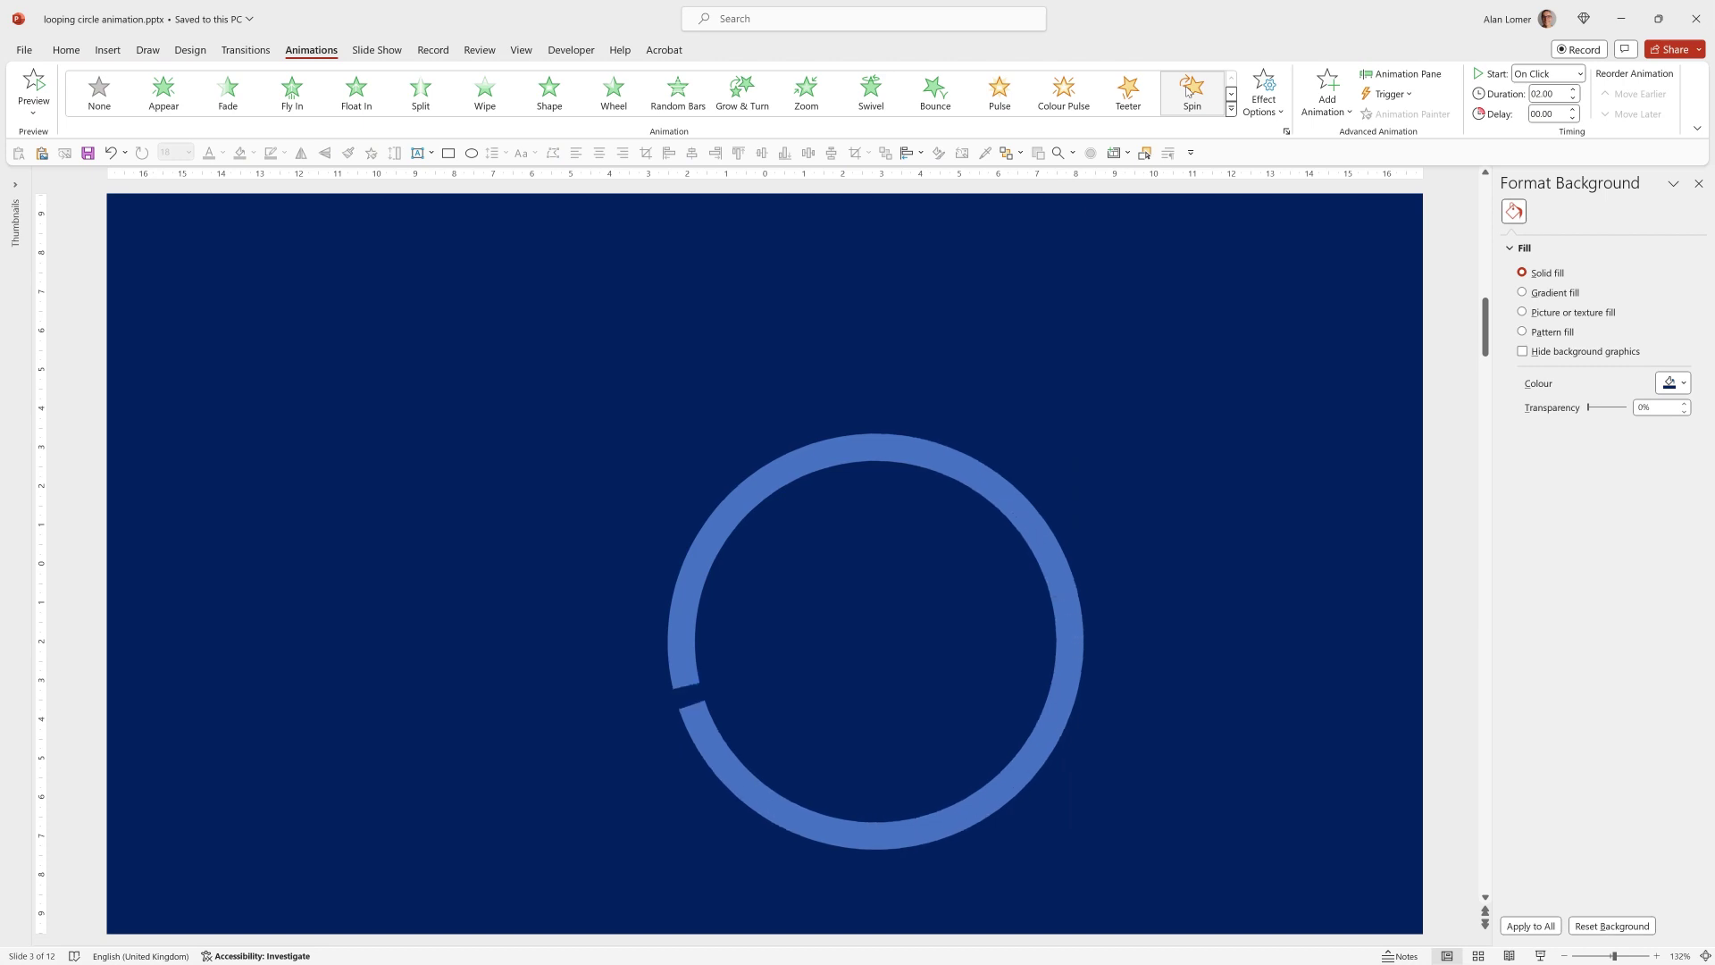
click(847, 448)
drag(856, 448, 875, 842)
click(774, 400)
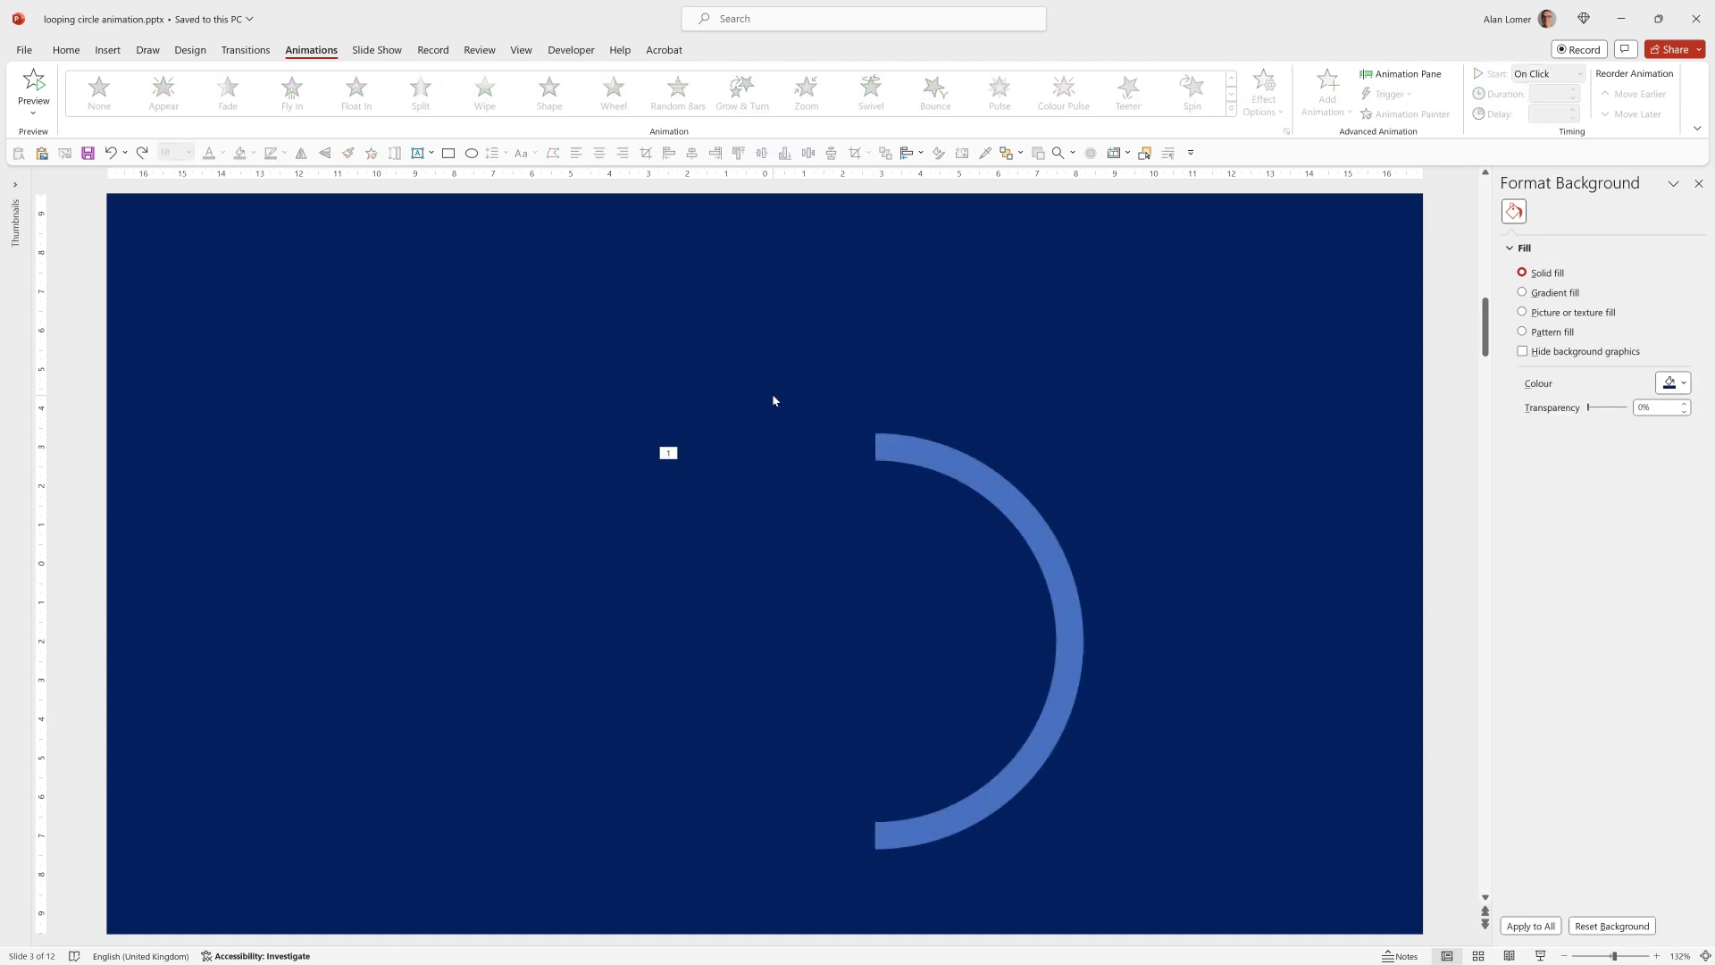
Draw a white-filled circle, centre it on the slide, and send it behind the arc
click(76, 54)
click(857, 79)
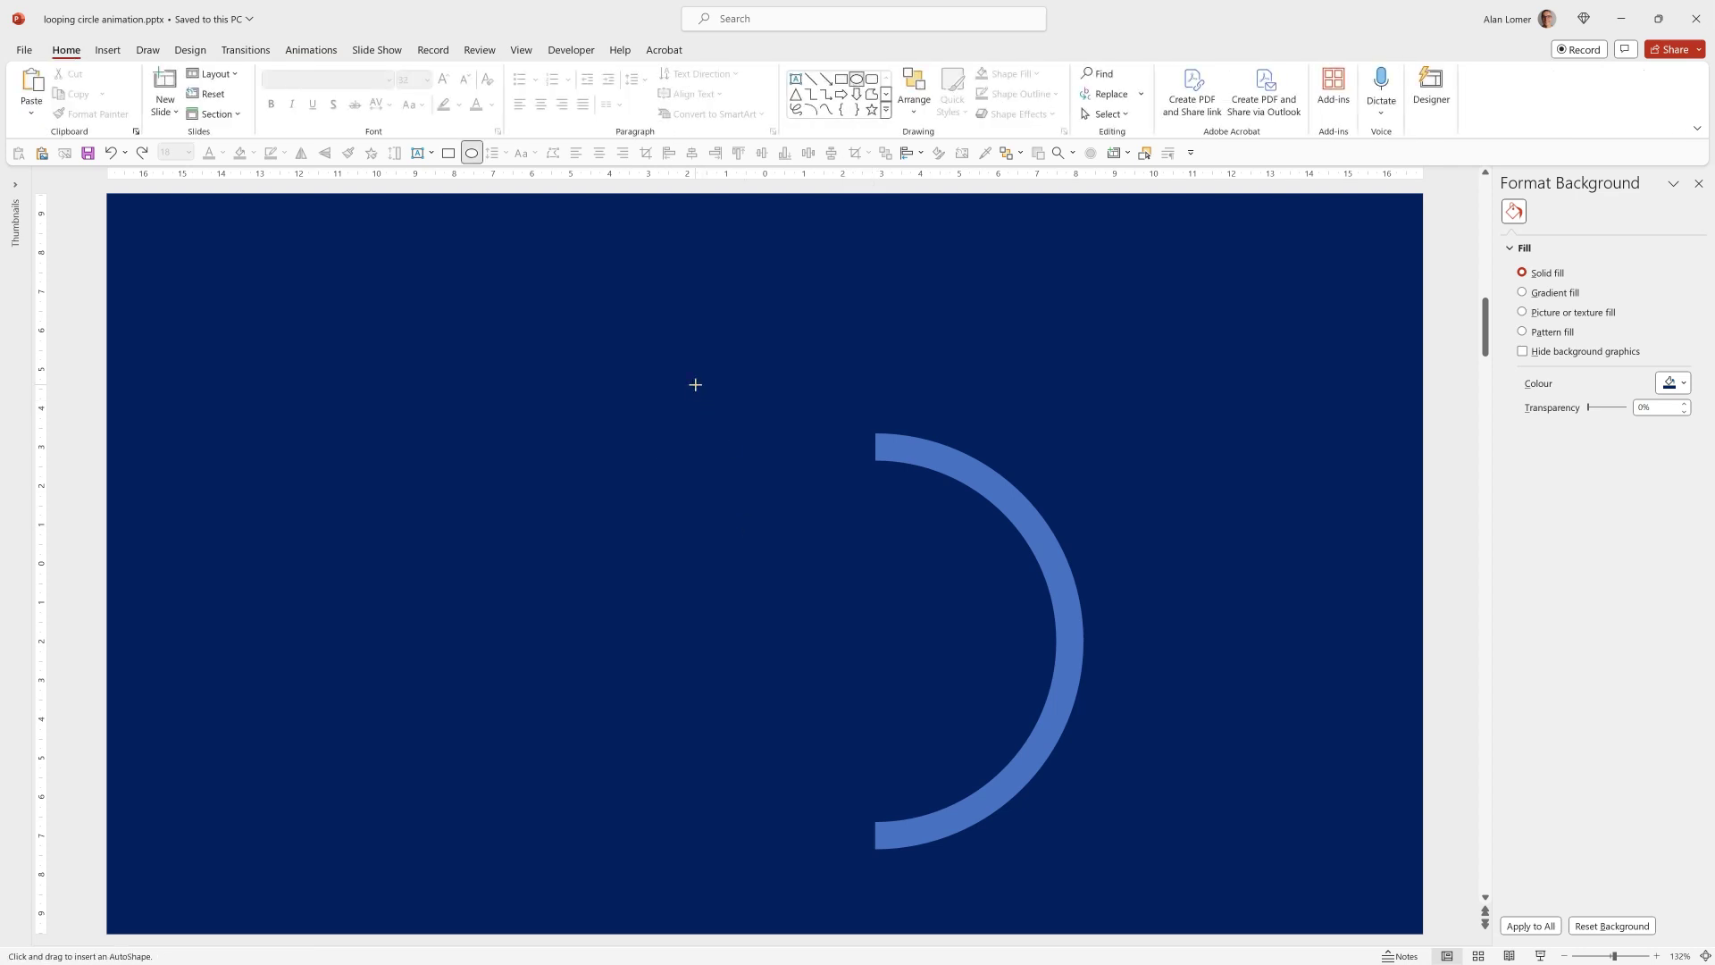
drag(695, 384, 1188, 877)
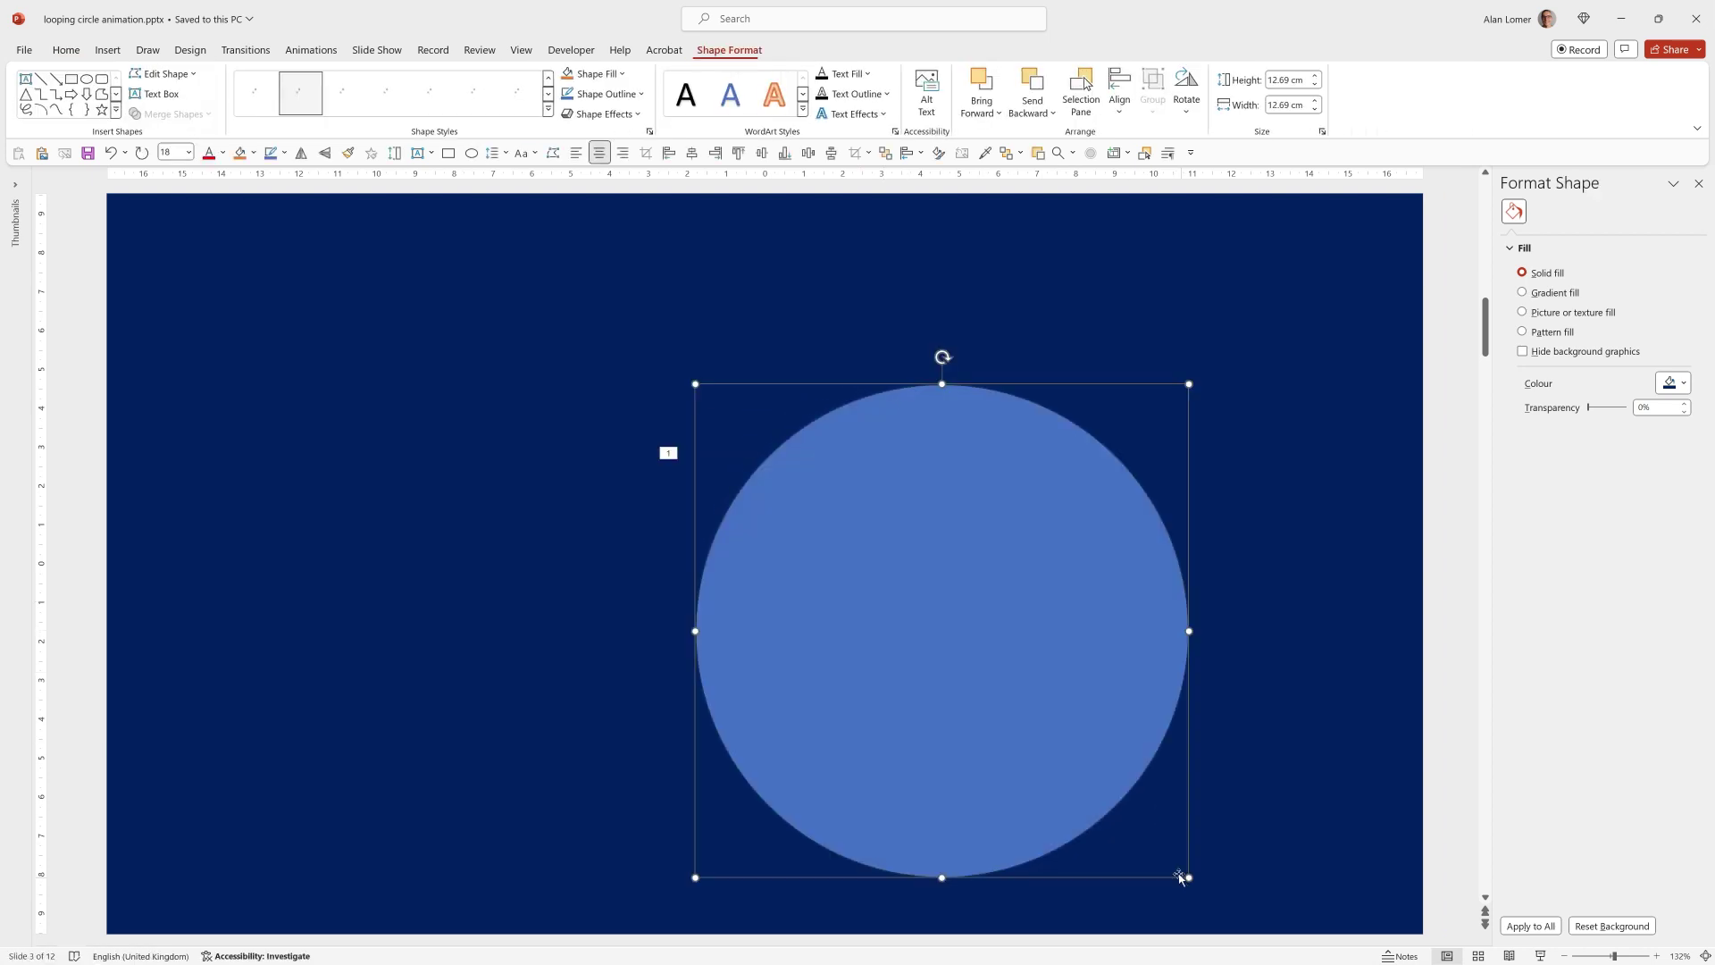
click(66, 49)
click(1005, 73)
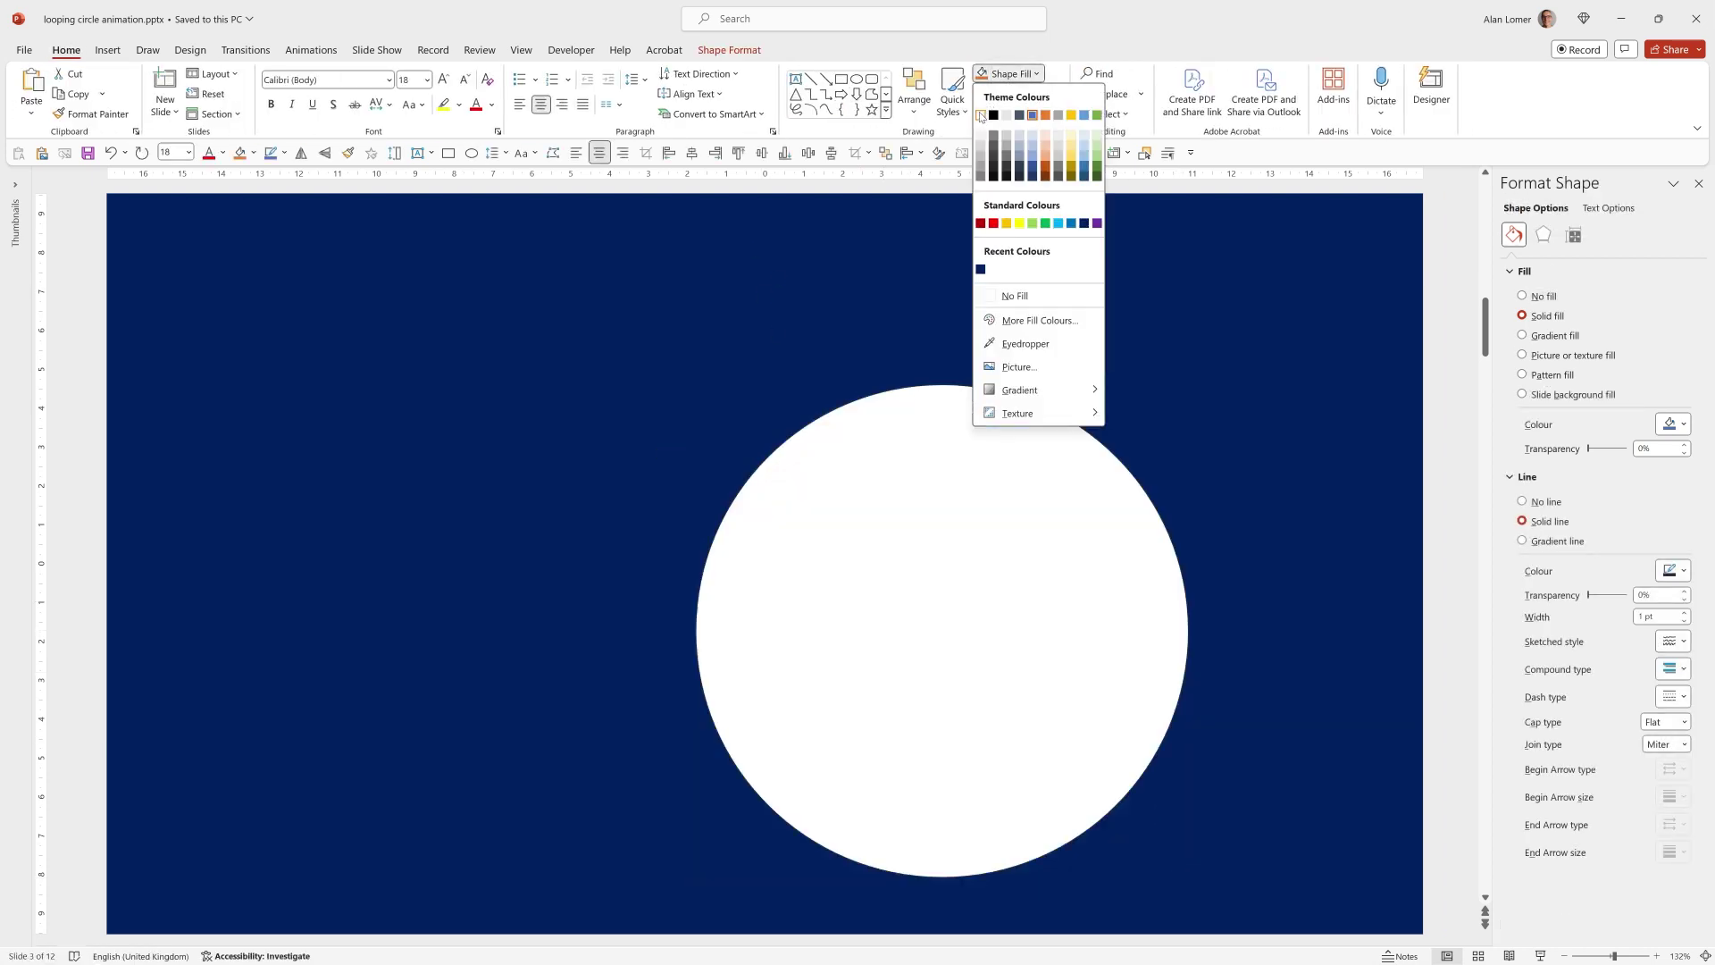
click(980, 116)
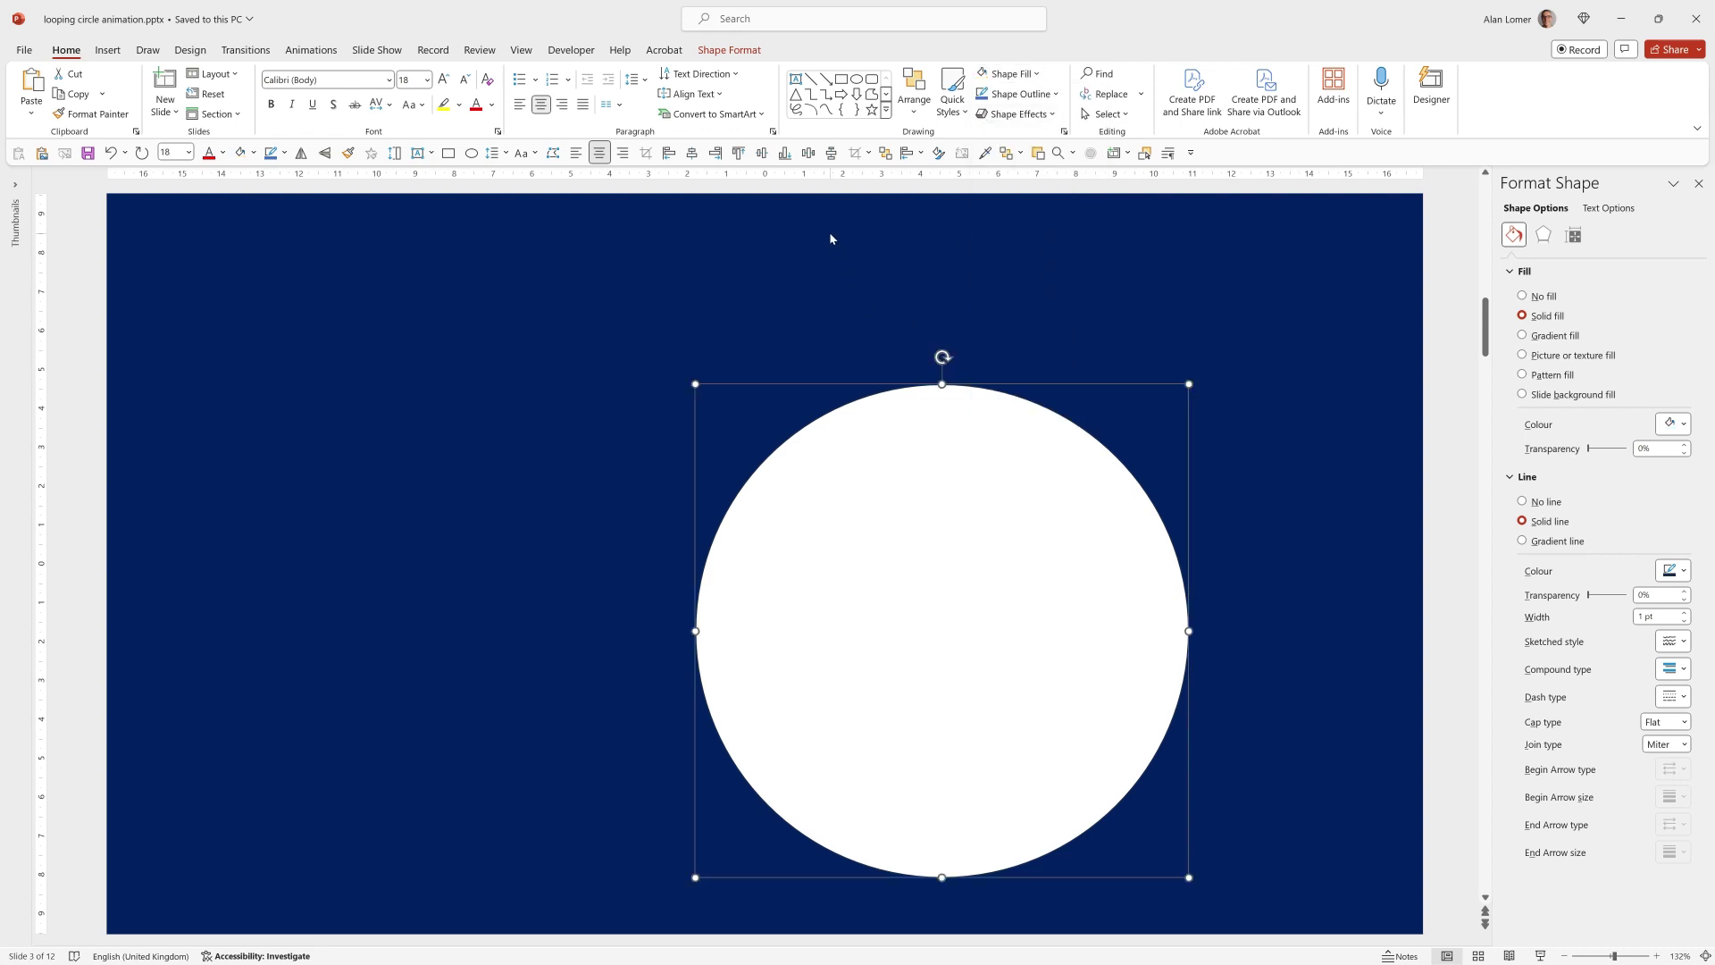
click(692, 153)
click(761, 153)
right_click(668, 375)
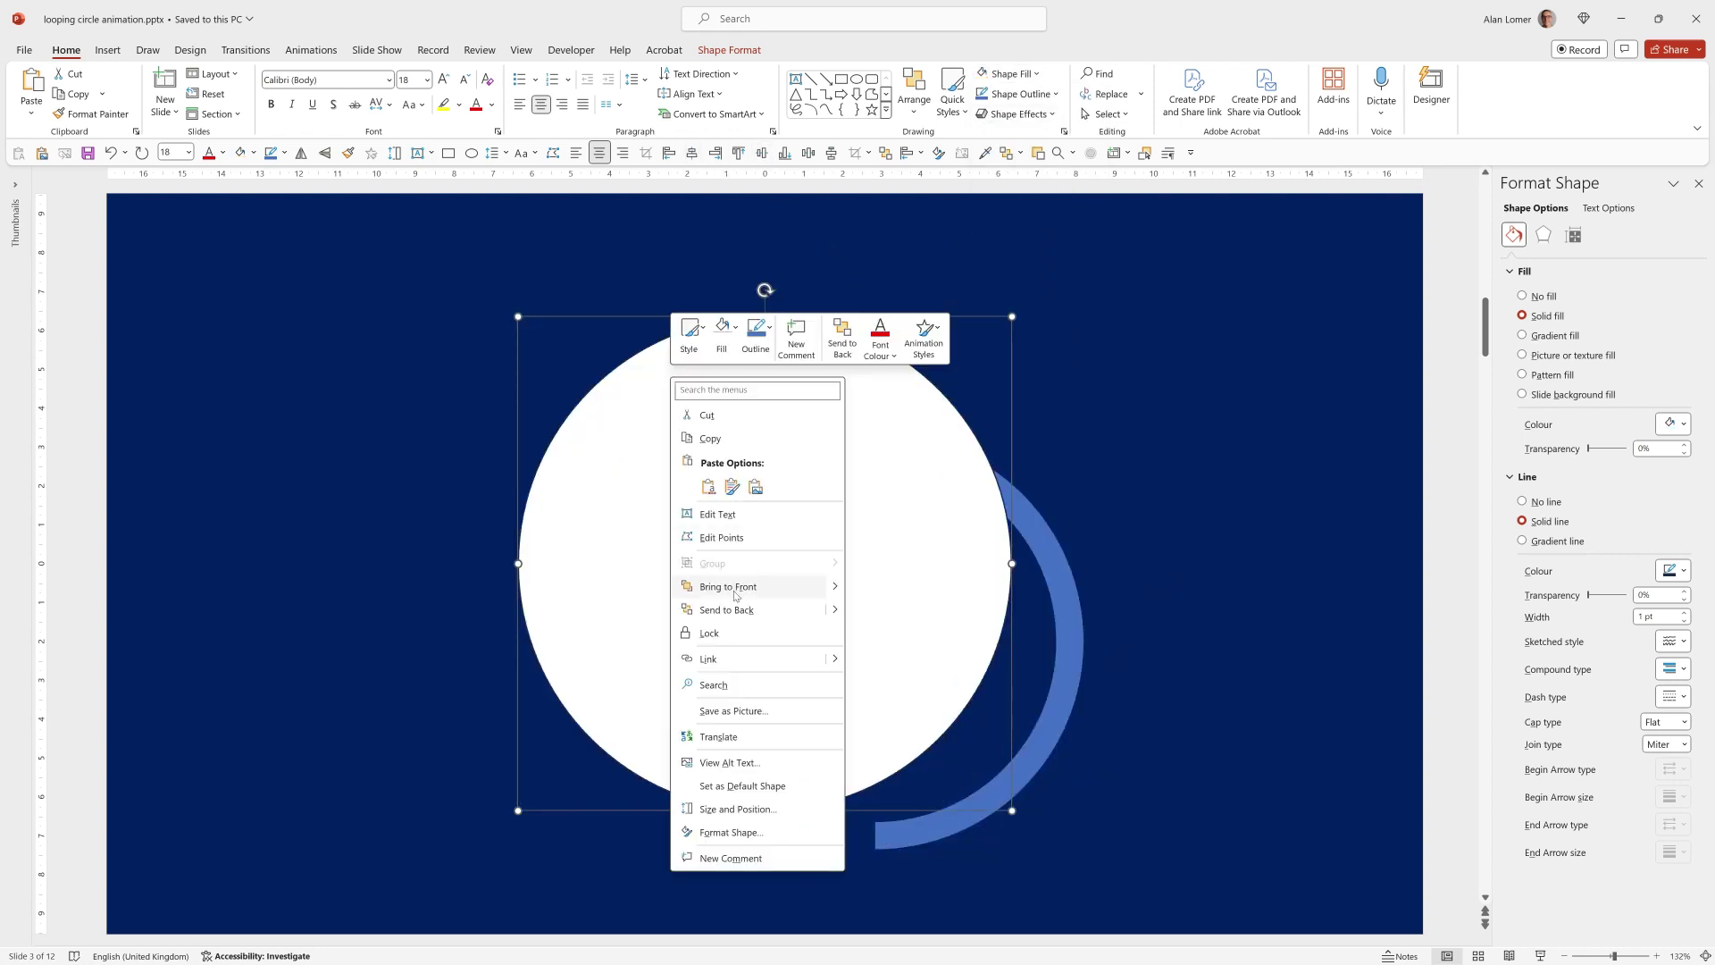
click(742, 606)
Centre the arc on the slide and group it with the white circle
click(1028, 527)
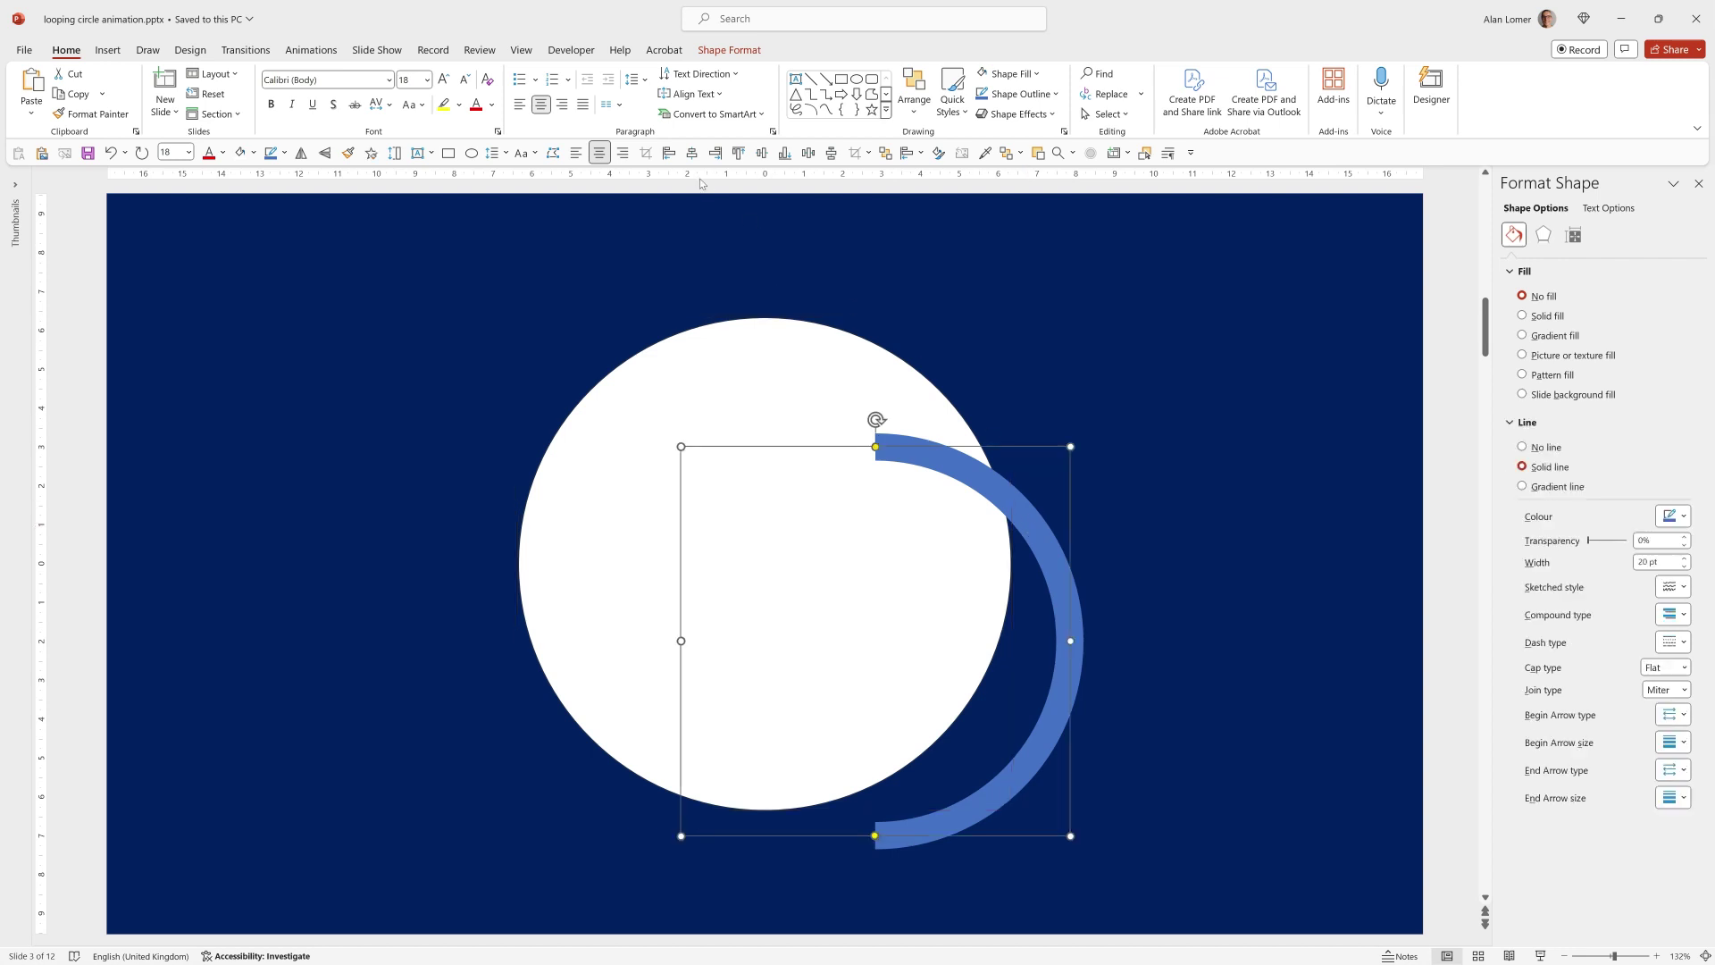
click(693, 153)
click(761, 154)
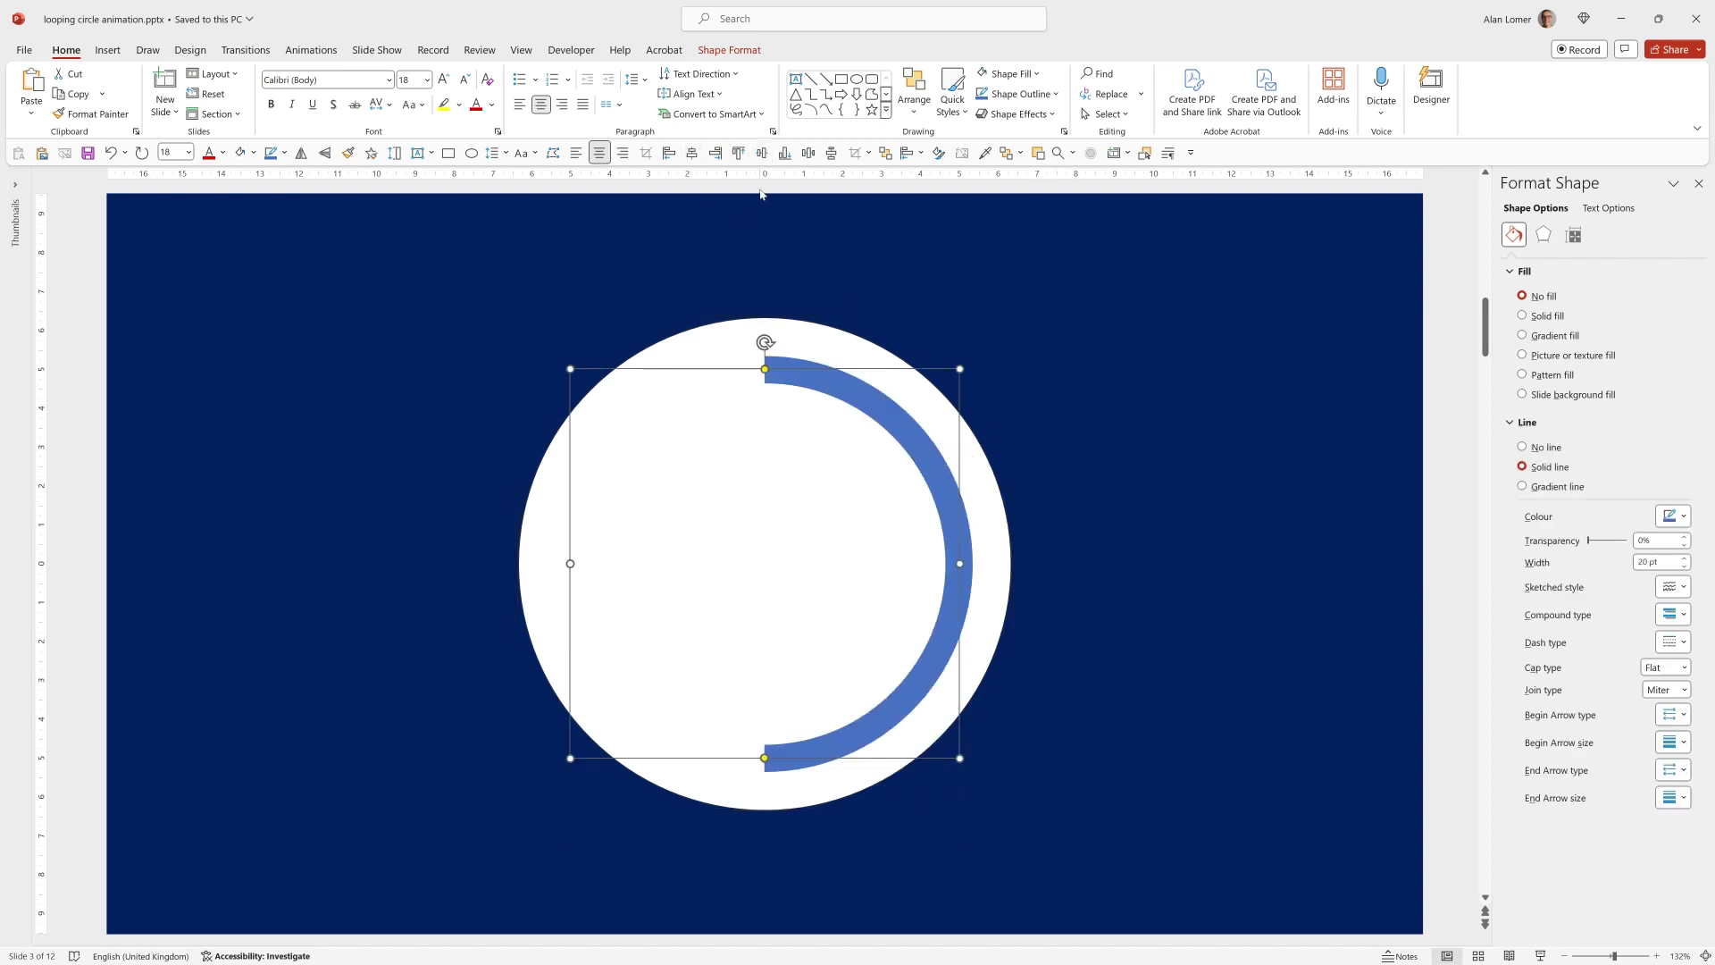
shift+click(690, 344)
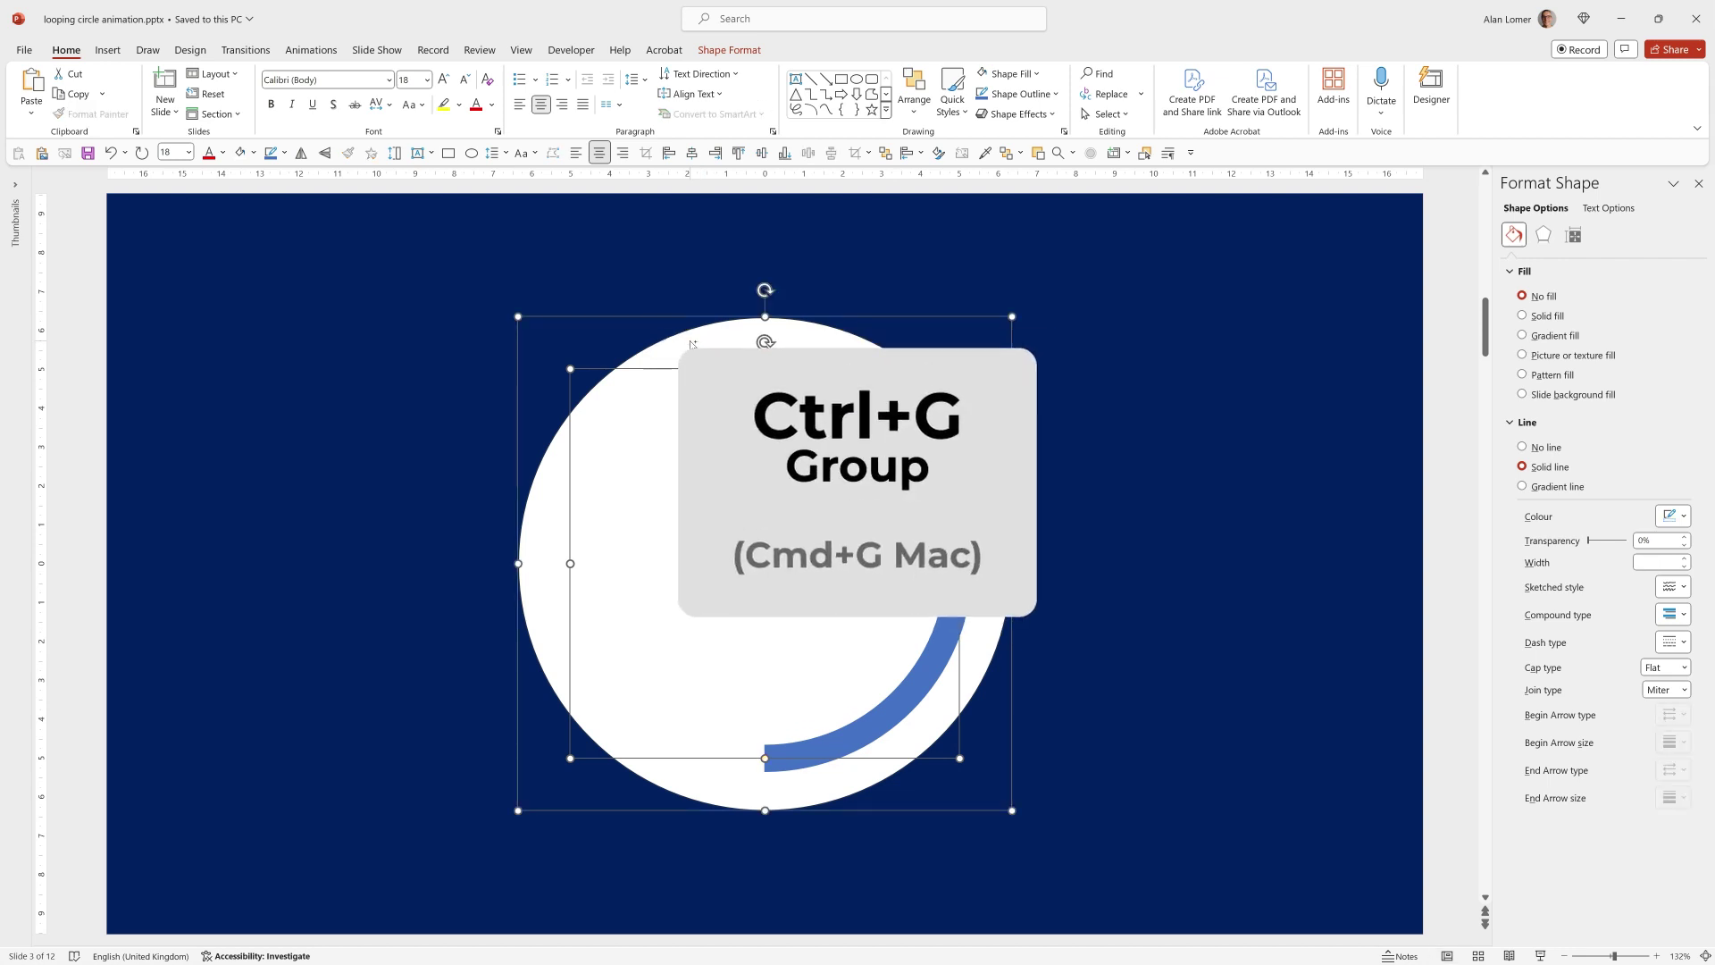
key(ctrl+g)
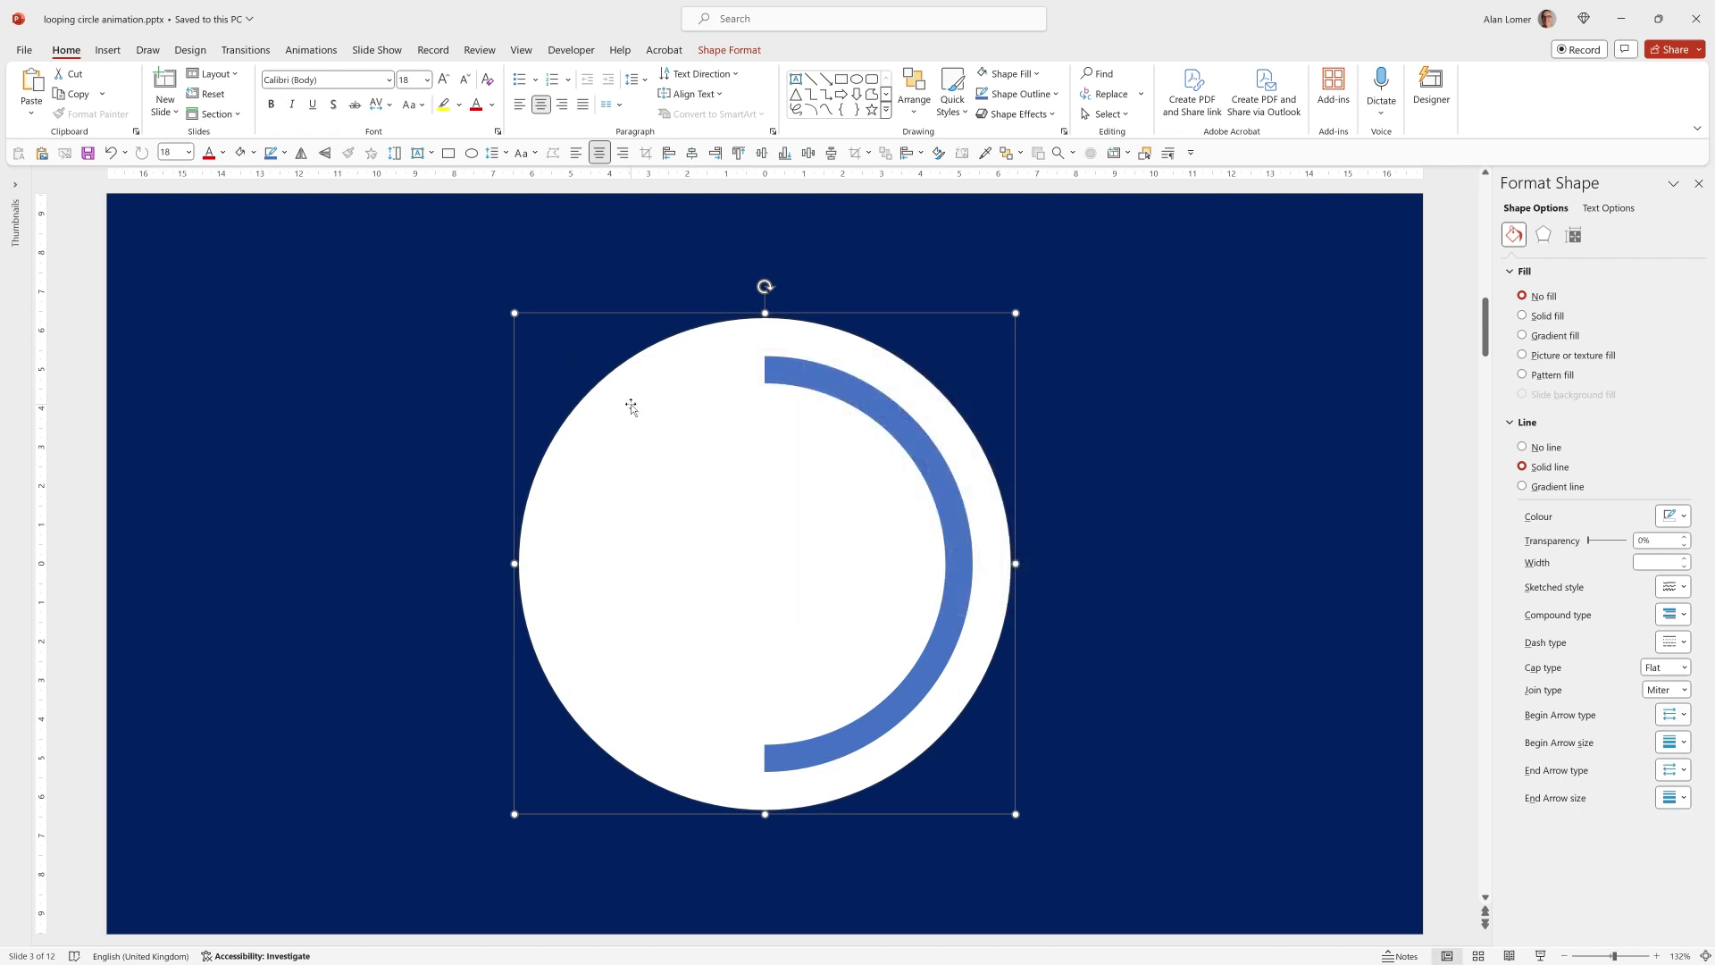
Apply Spin to the group and remove the circle's fill and outline
click(311, 50)
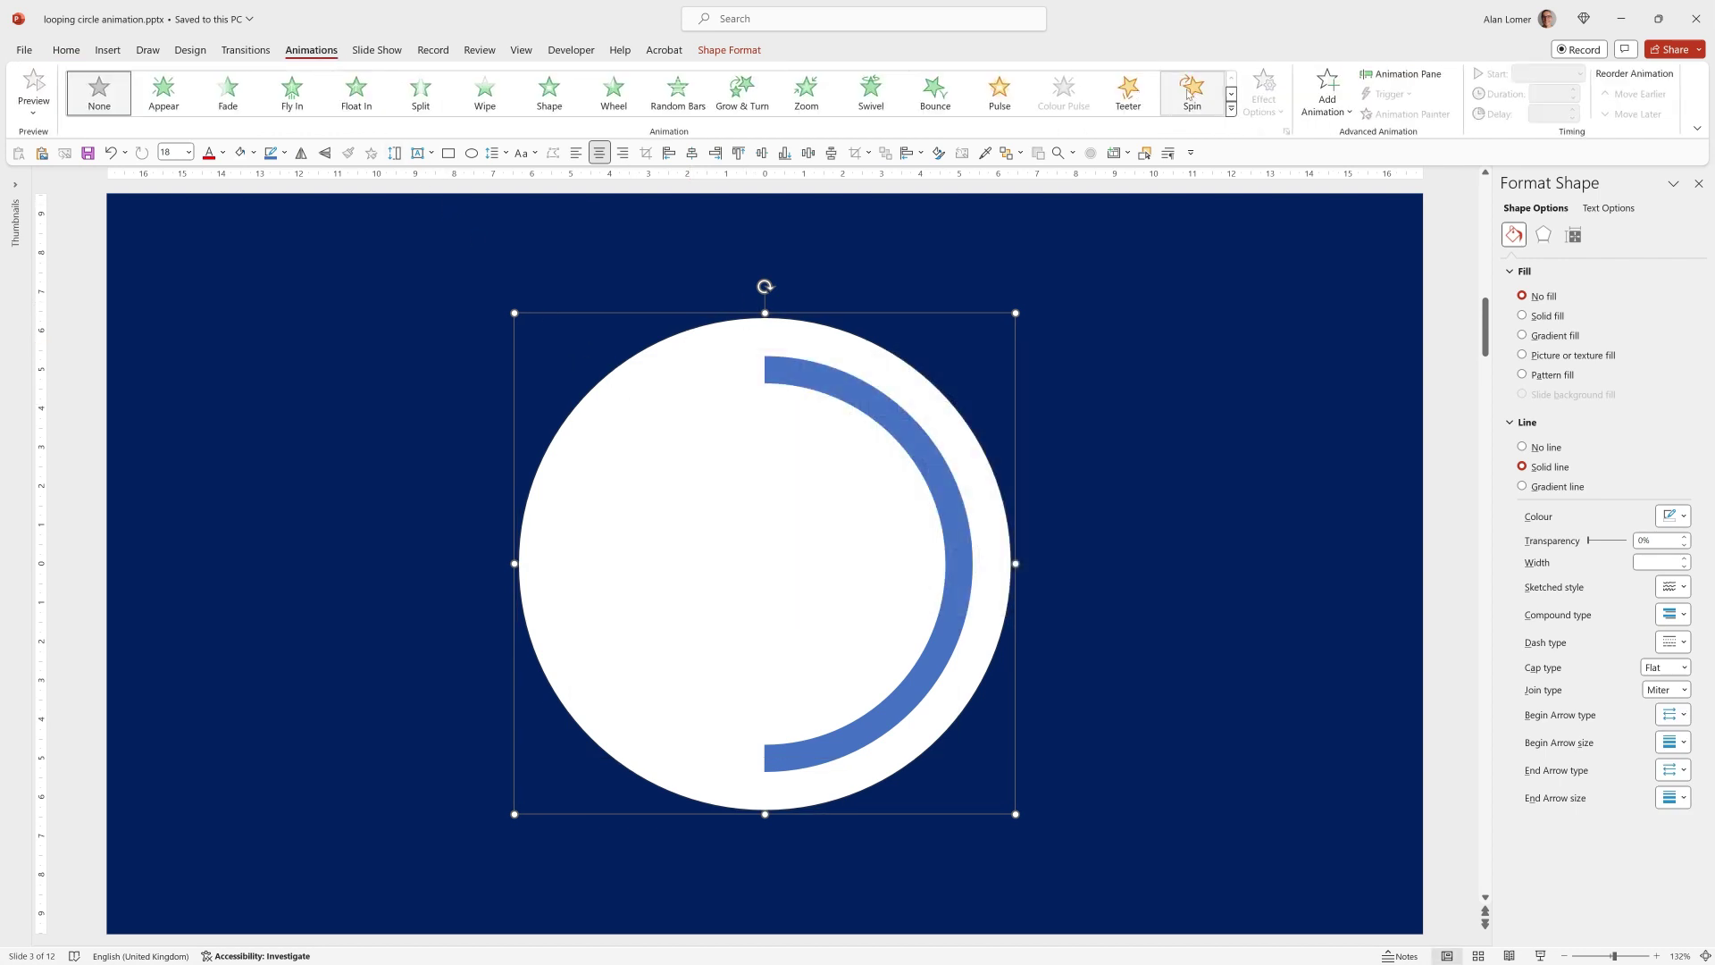
click(1191, 90)
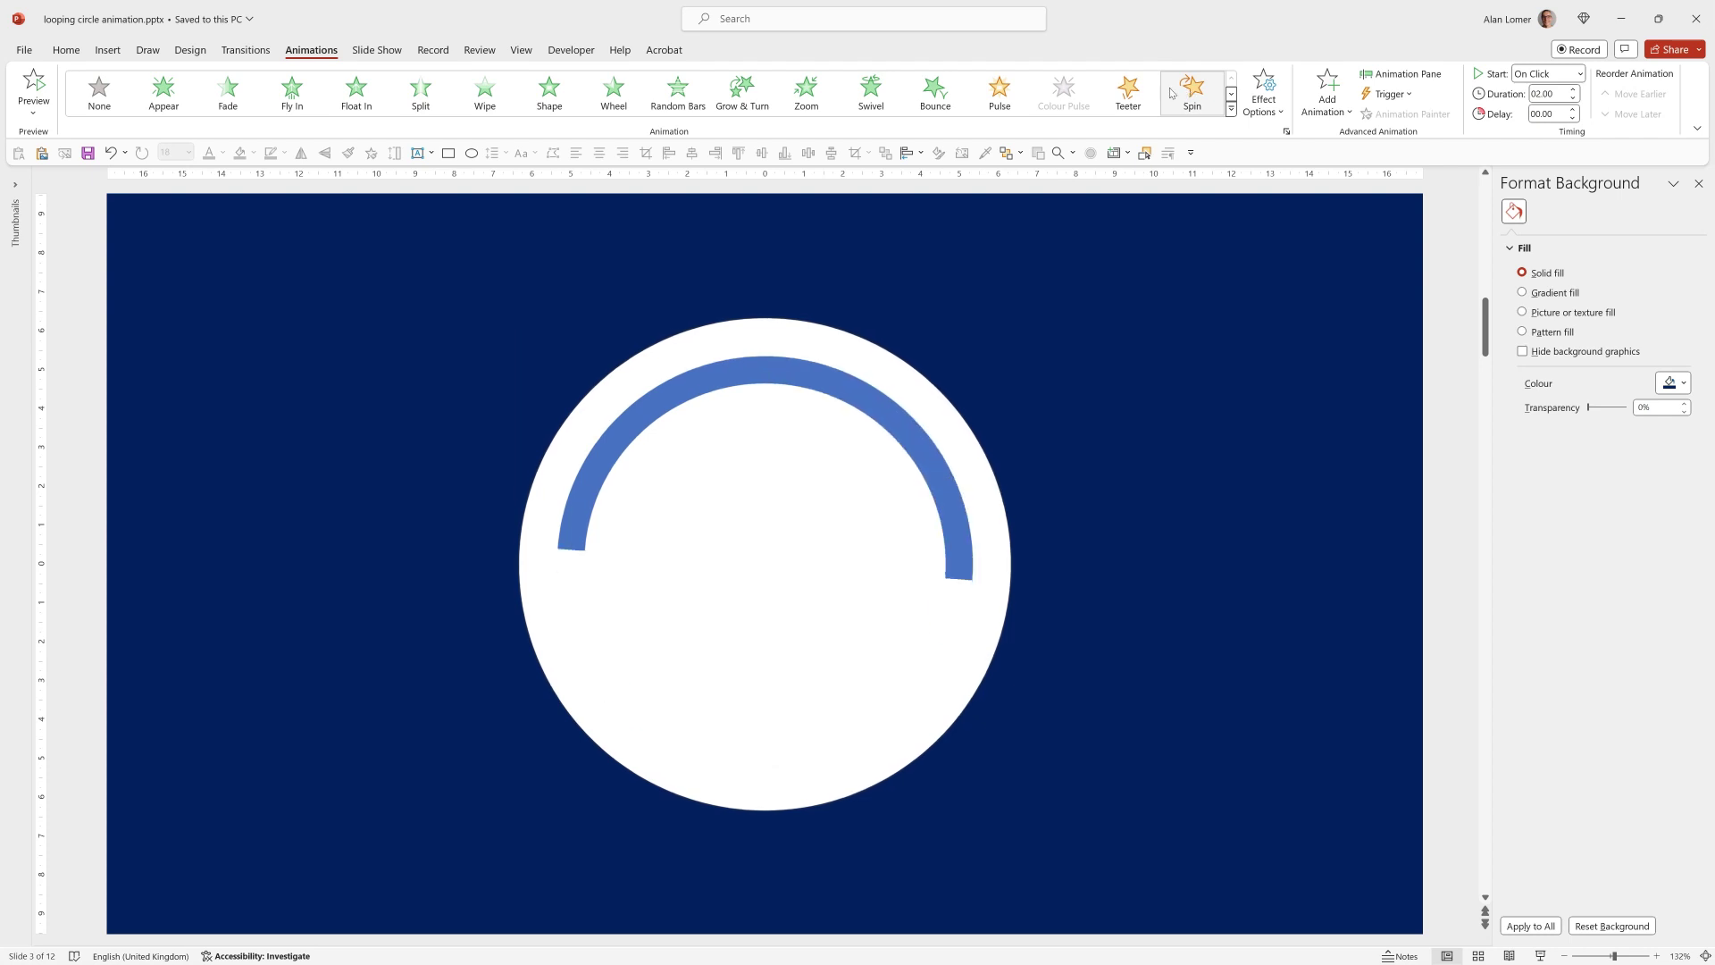
click(693, 345)
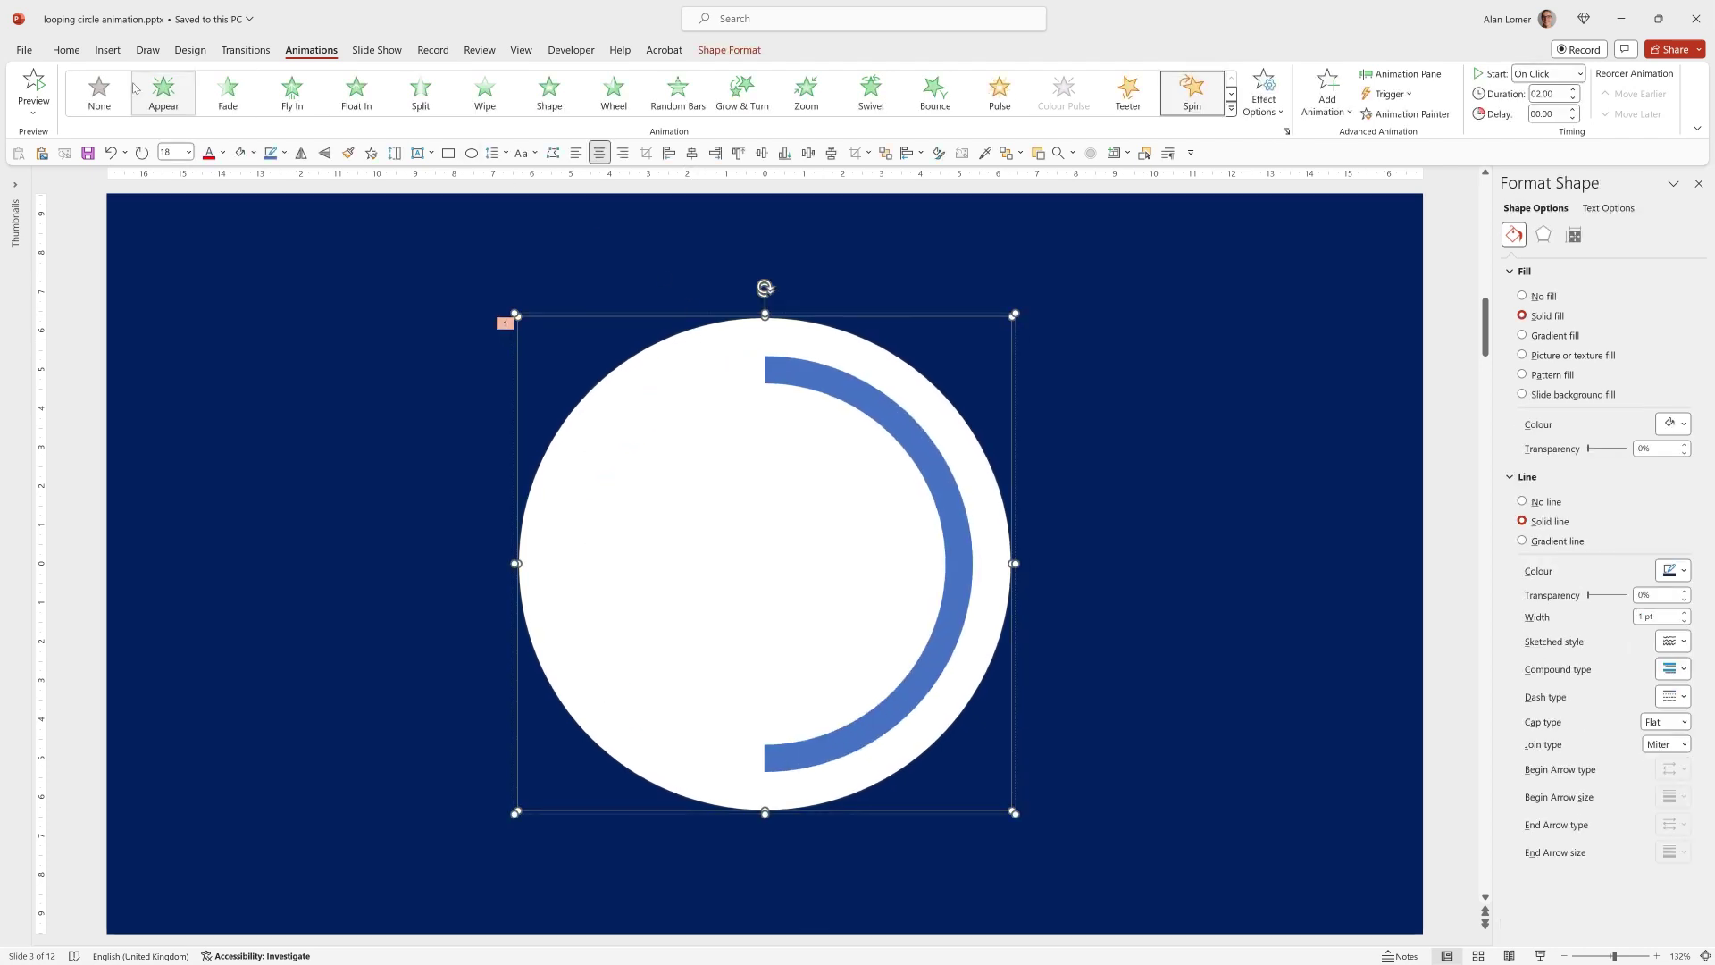
click(65, 51)
click(1011, 74)
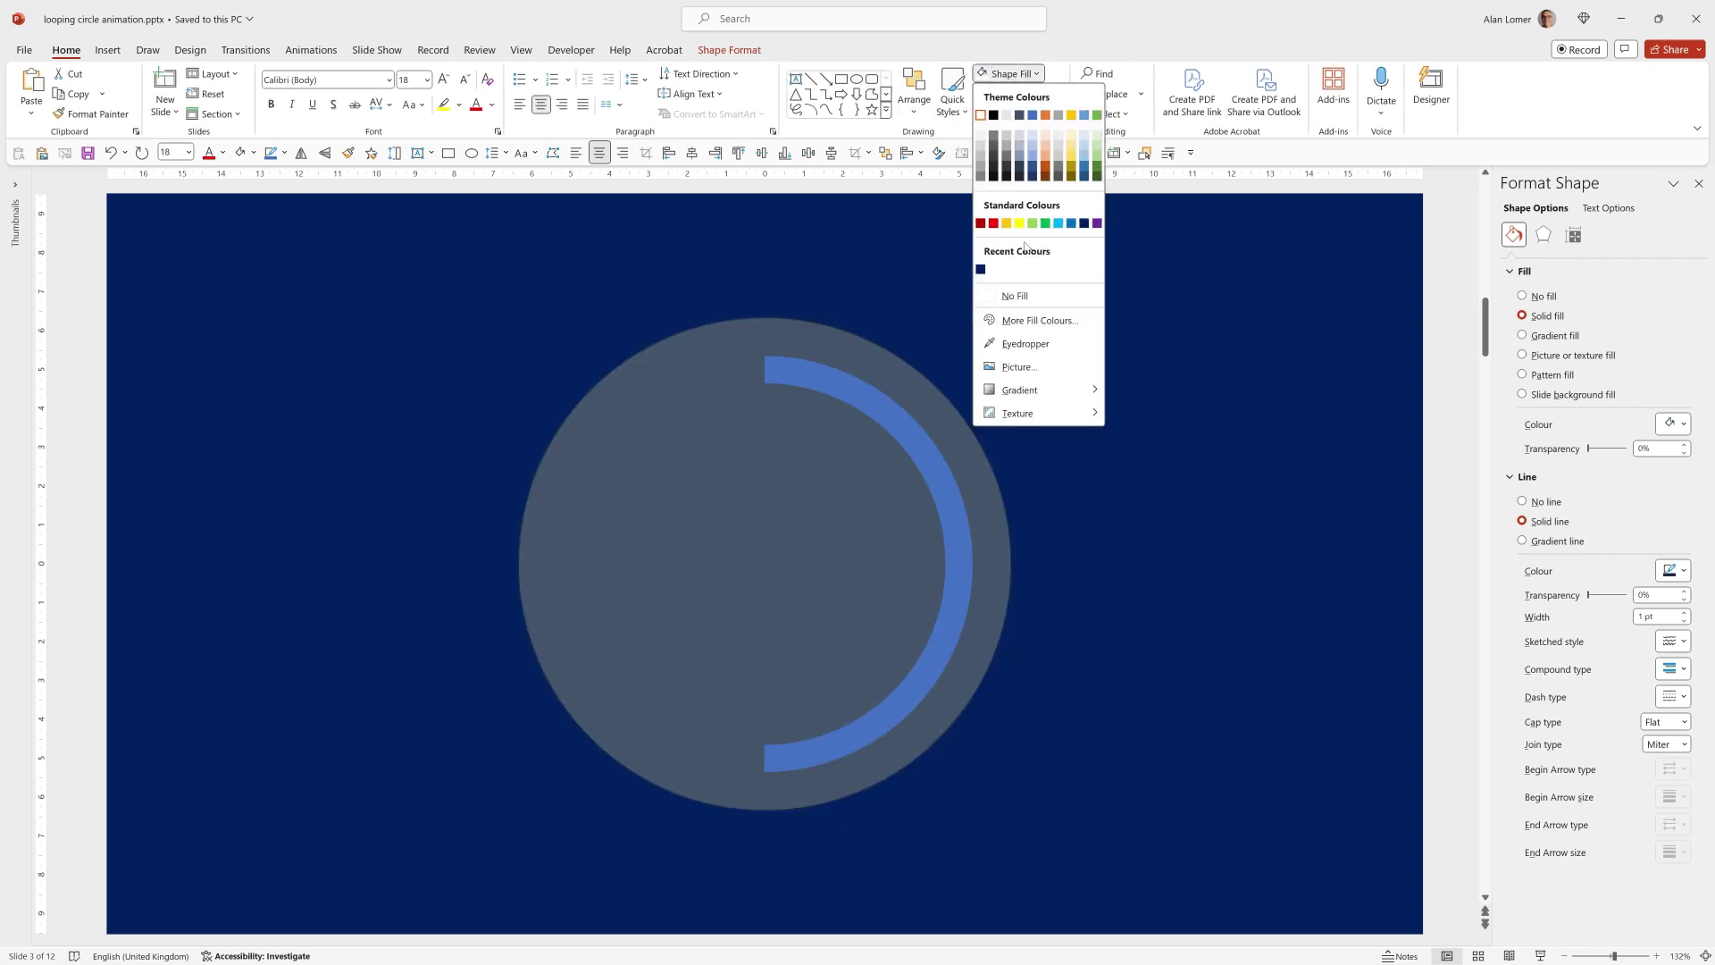
click(1028, 298)
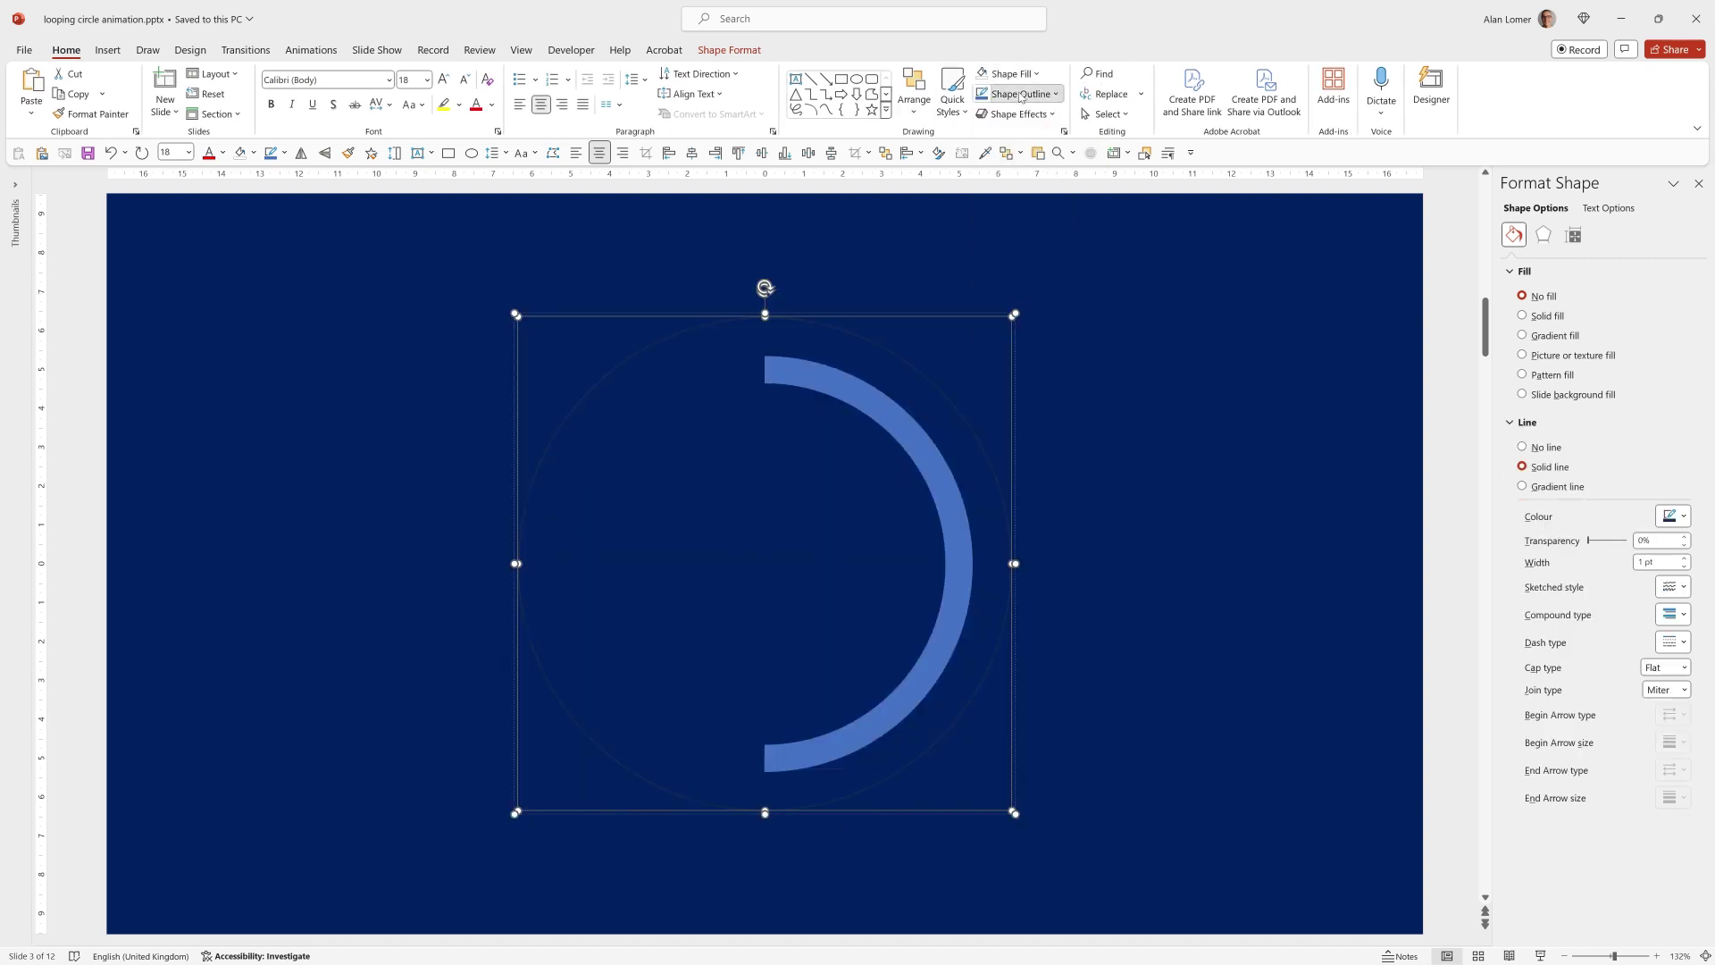
click(1018, 94)
click(1023, 315)
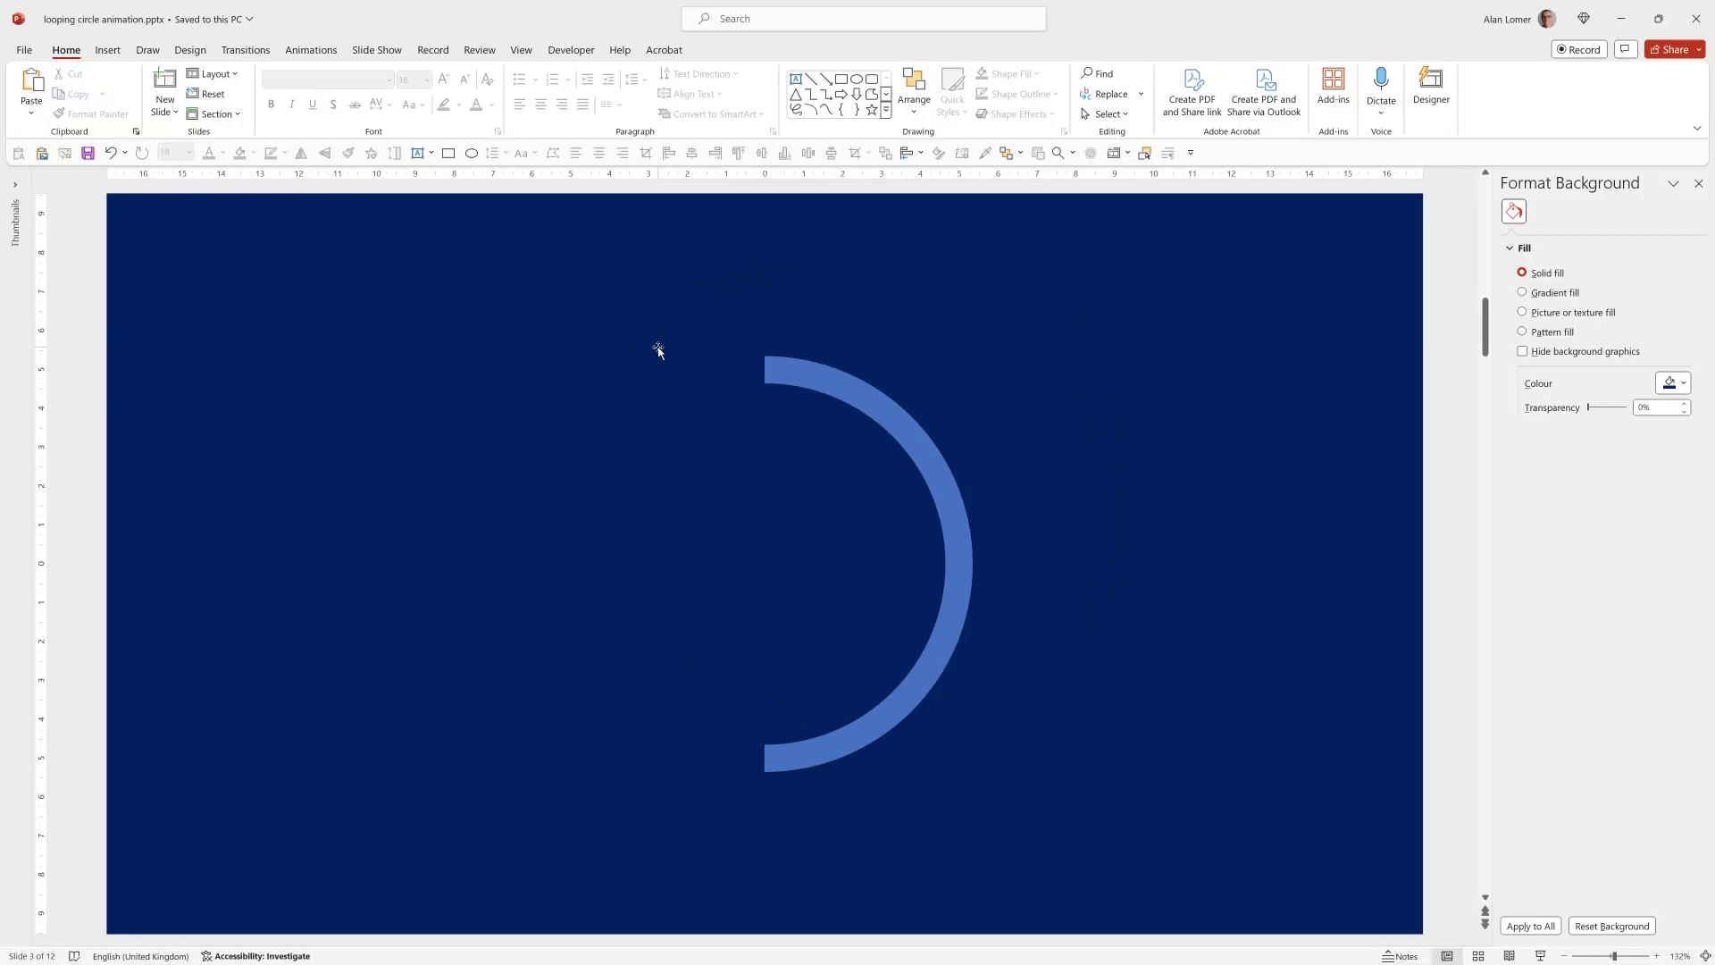
Give the arc a two-stop gradient line from orange to dark red
click(797, 366)
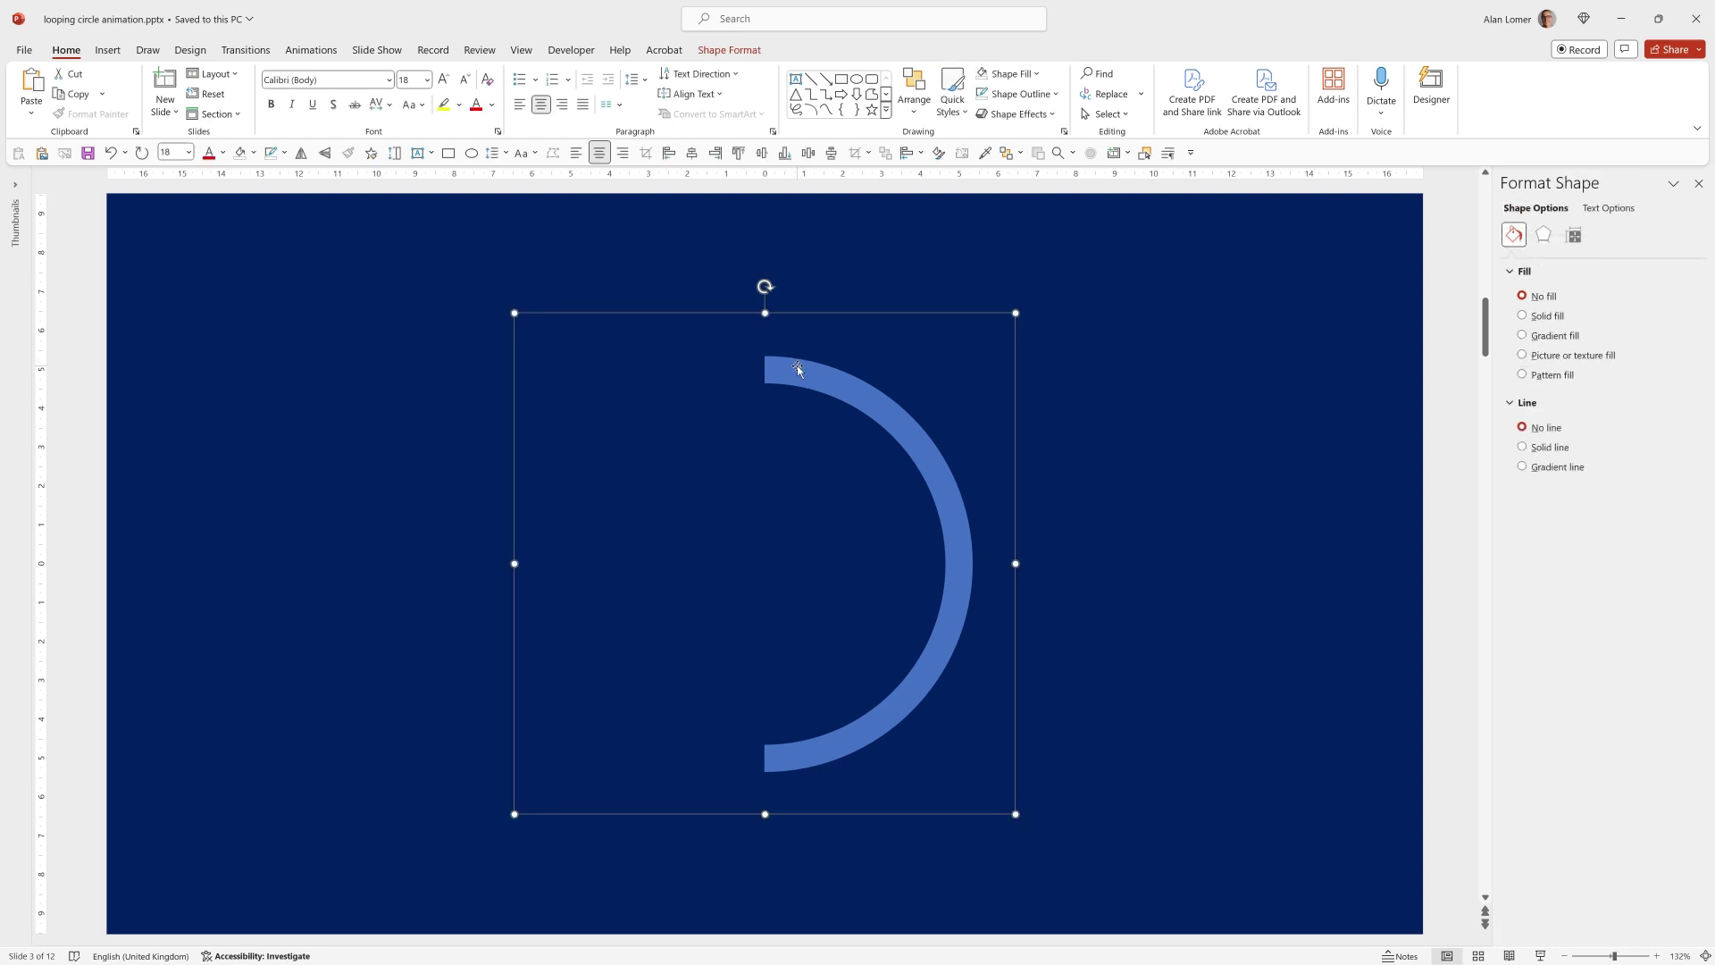
click(797, 366)
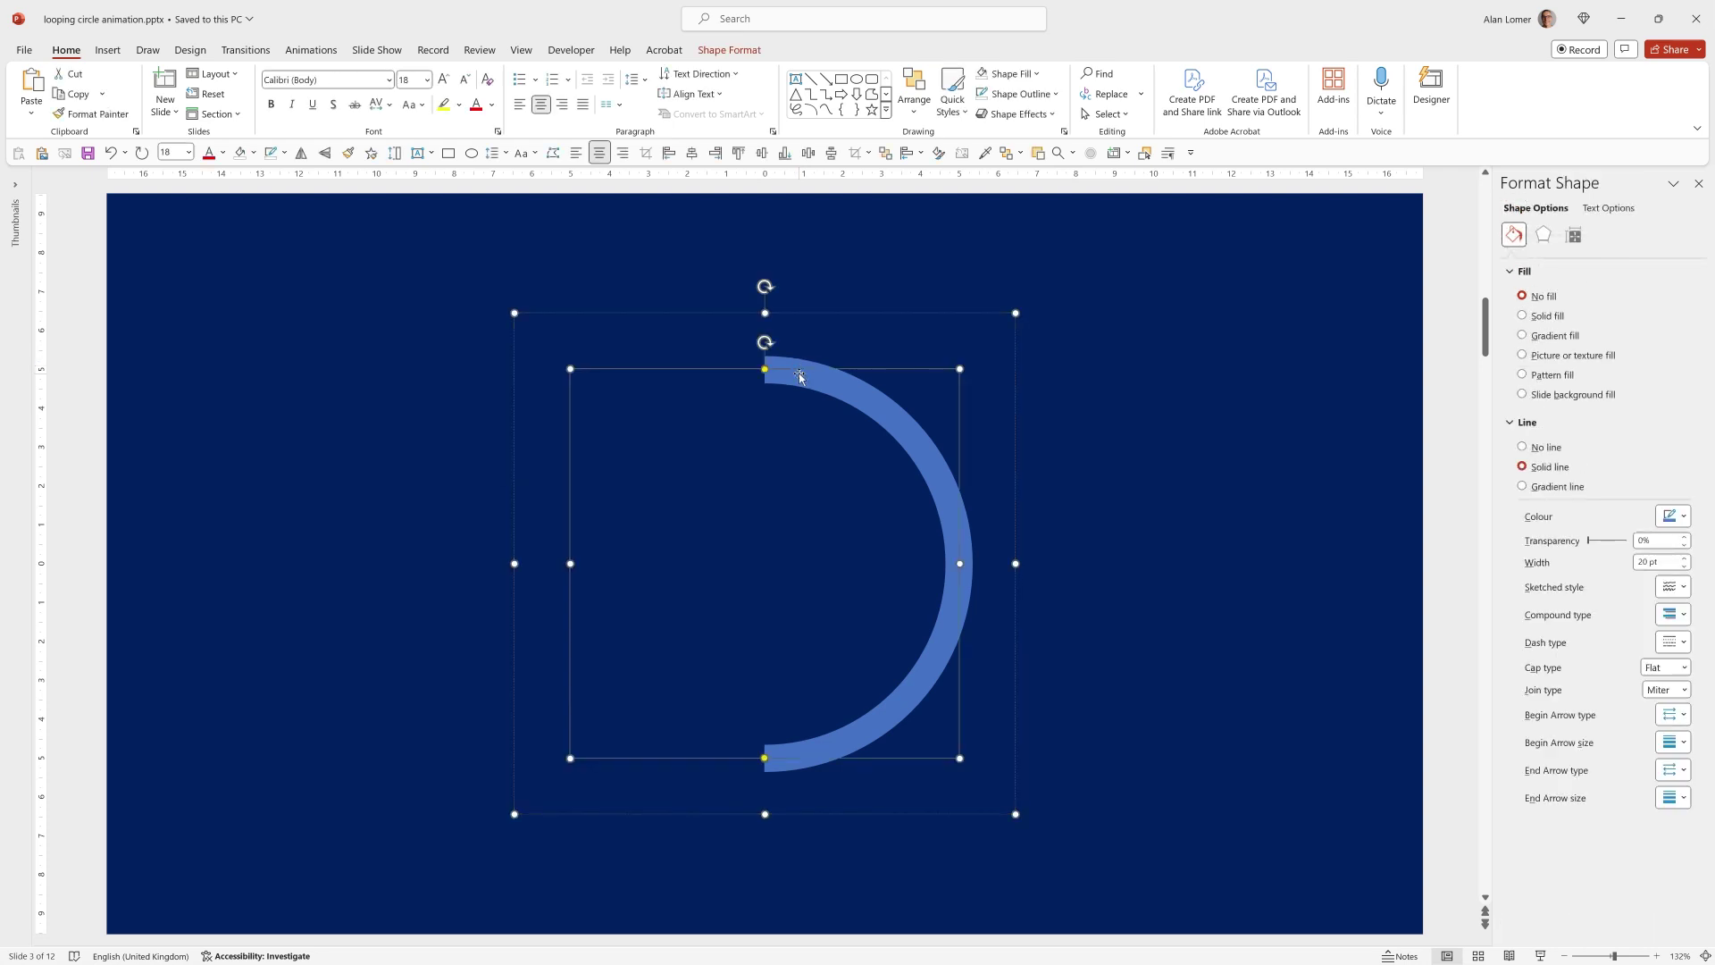
click(1528, 487)
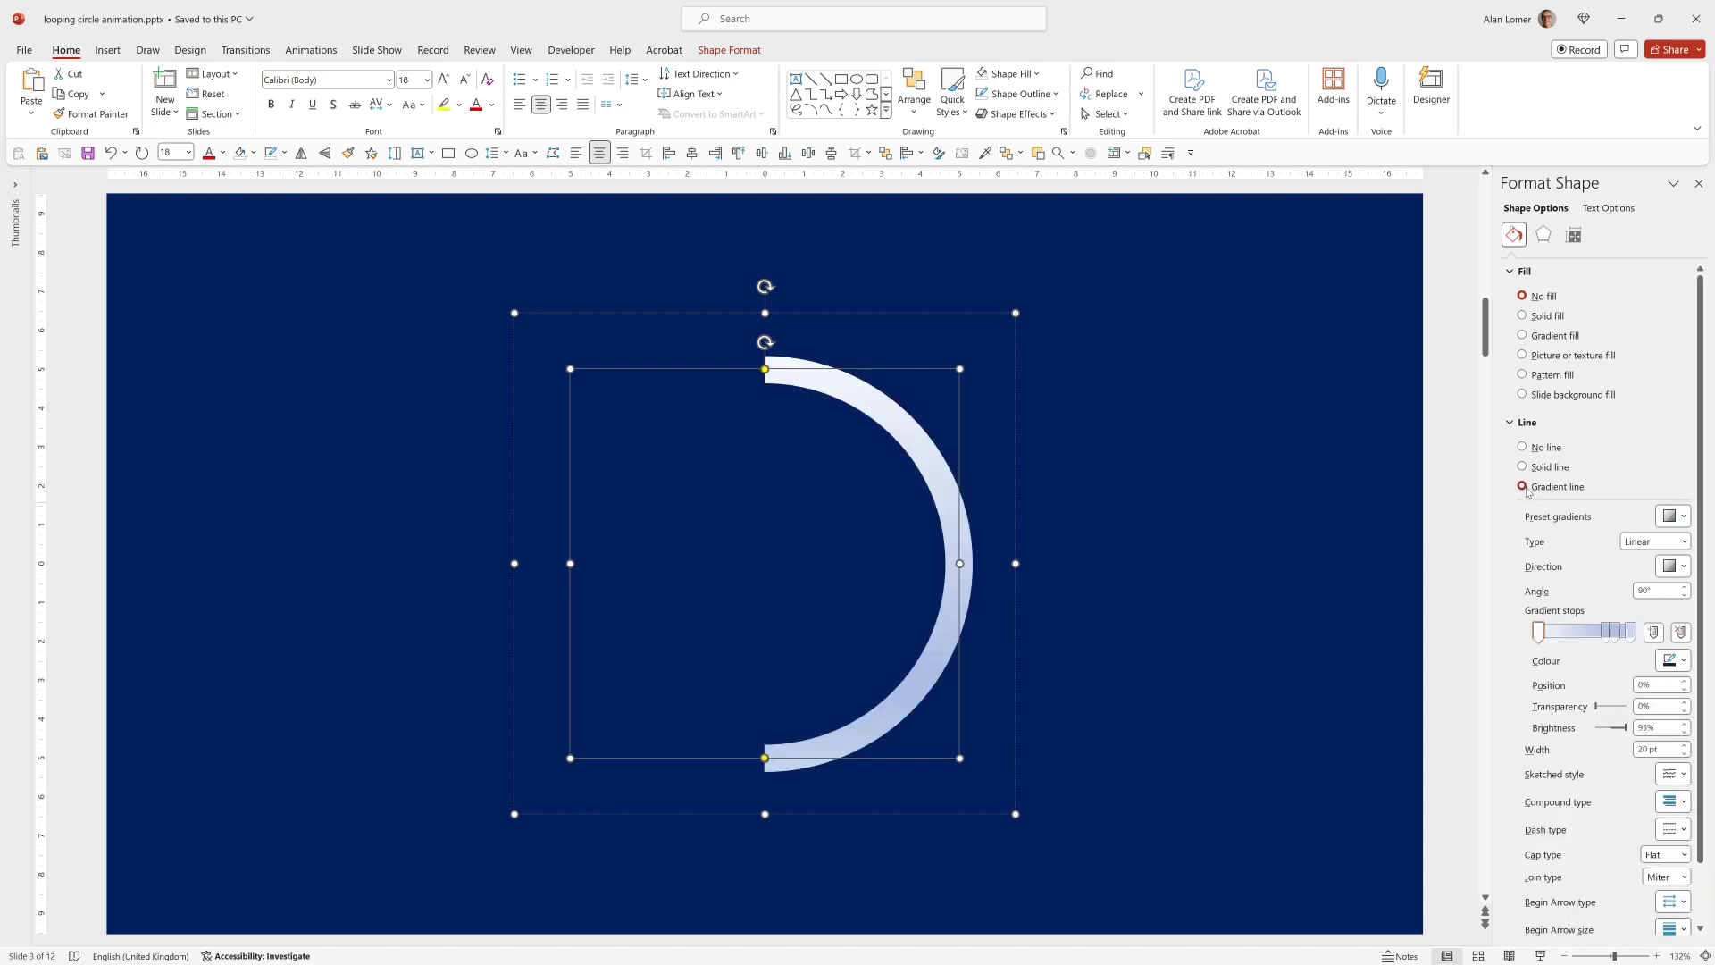
drag(1611, 628, 1611, 686)
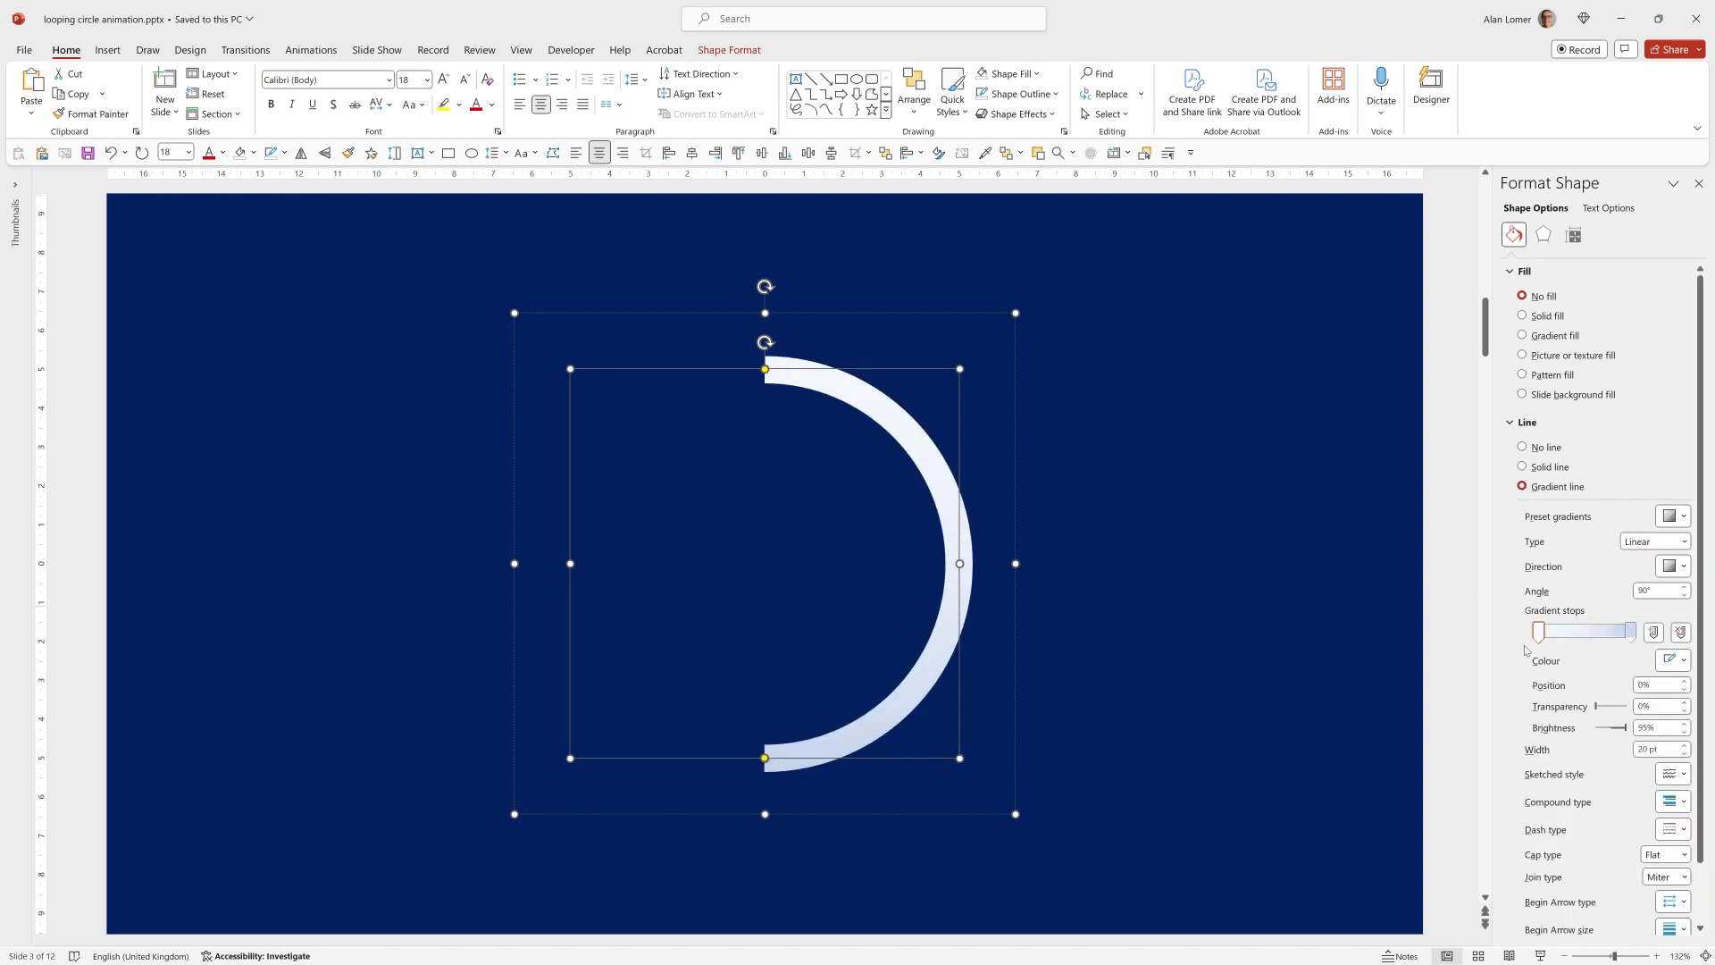
click(1631, 632)
click(1669, 661)
click(1591, 814)
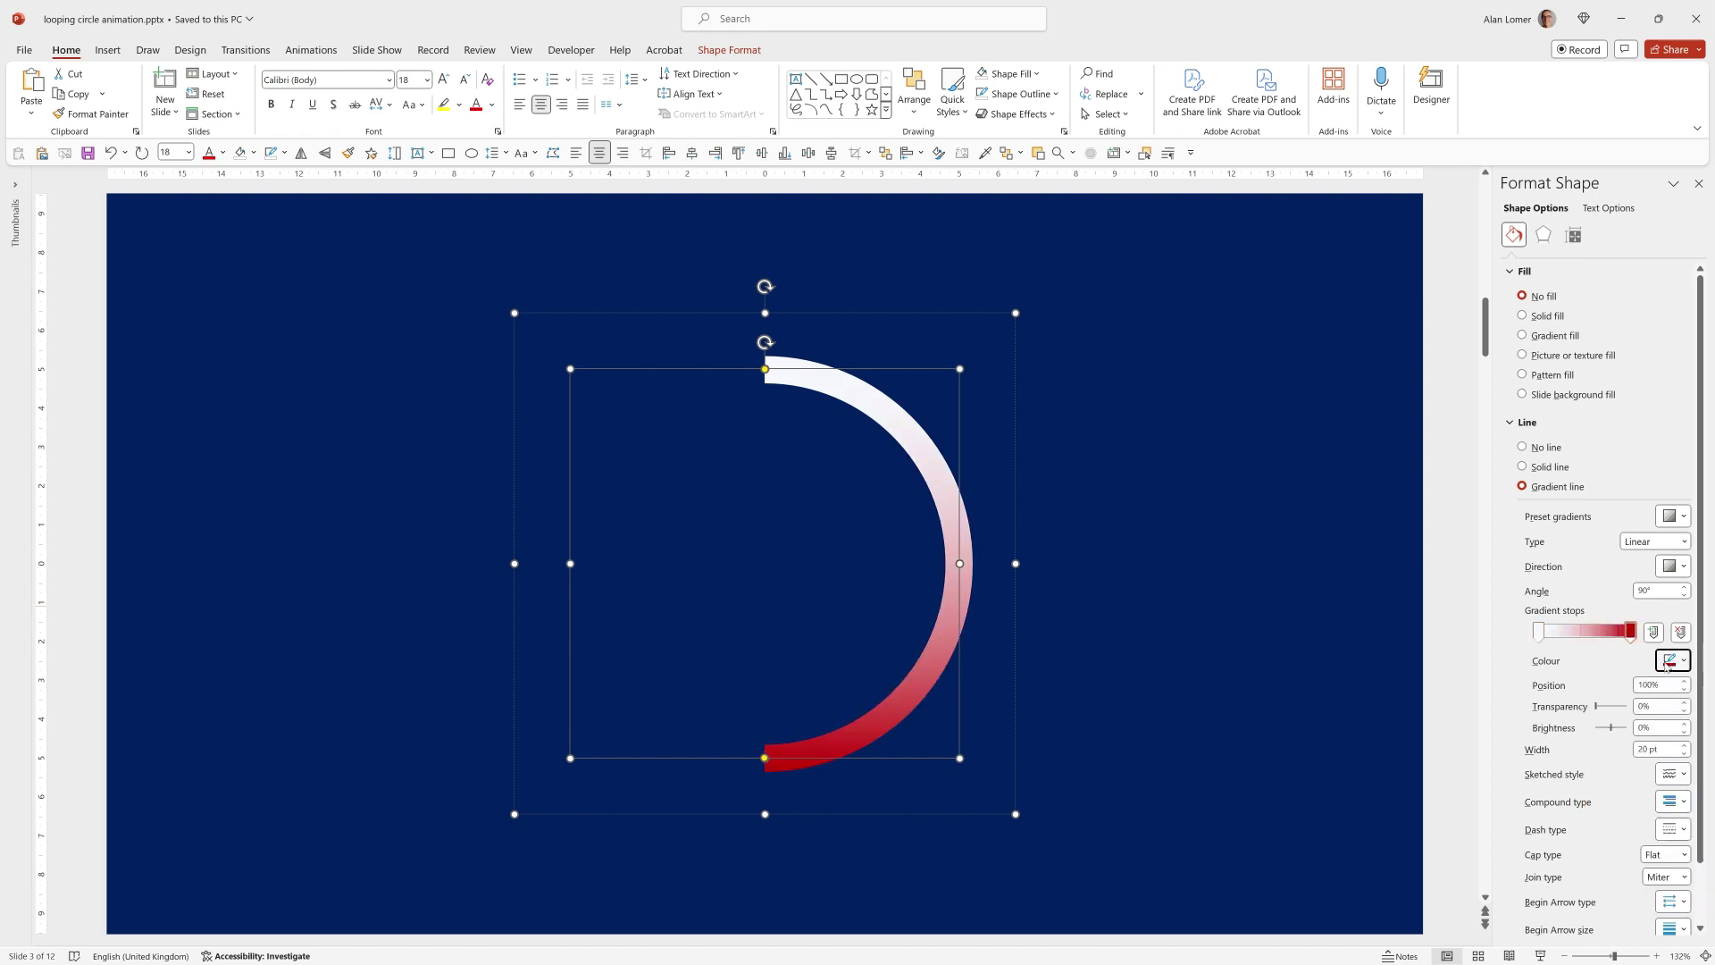
click(1538, 632)
click(1670, 661)
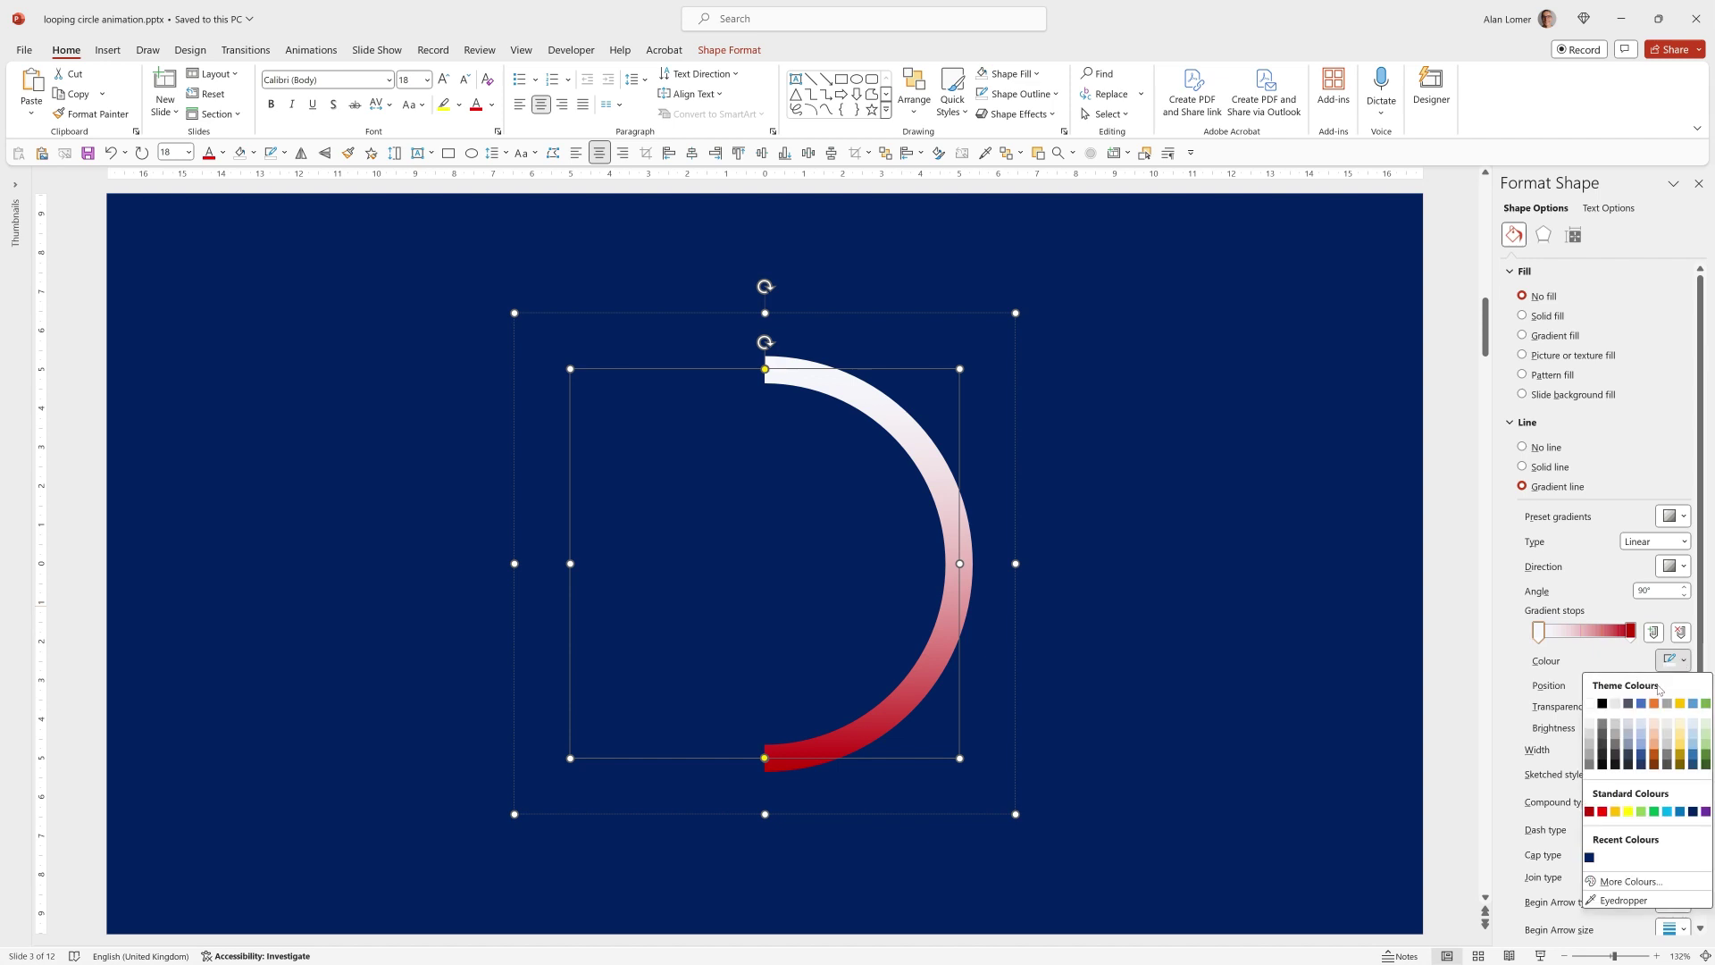
click(1653, 703)
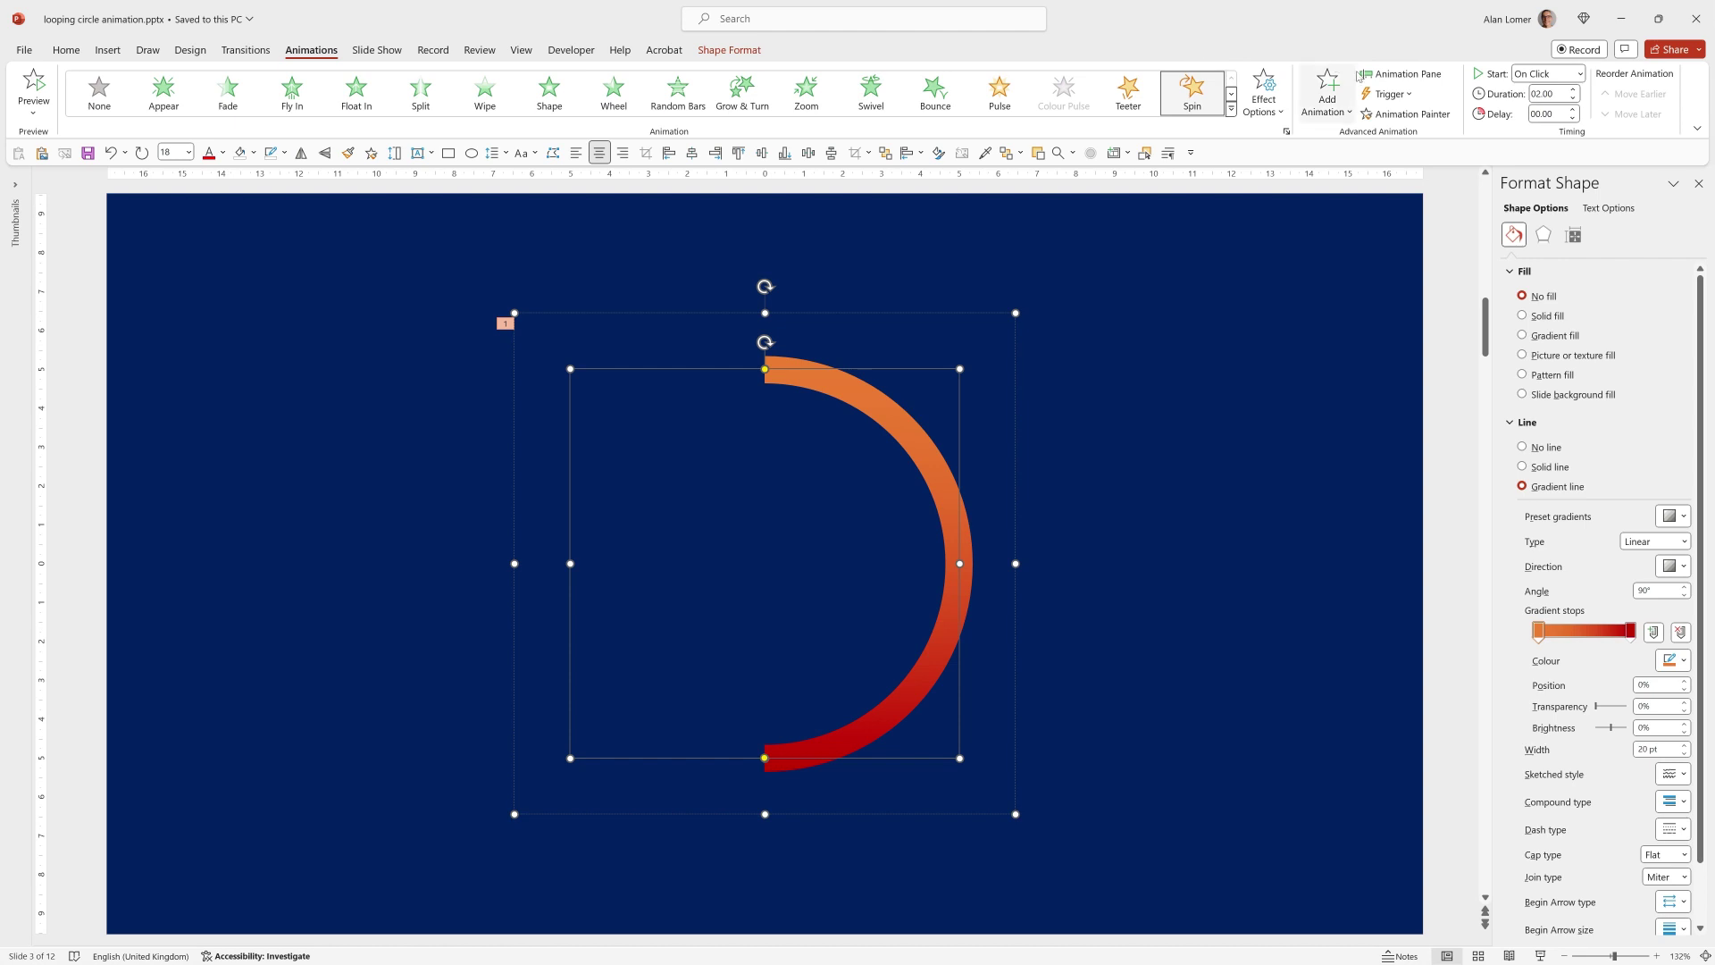
Change the Group 3 Spin duration to 3 seconds (Slow) via the Animation Pane
click(1382, 77)
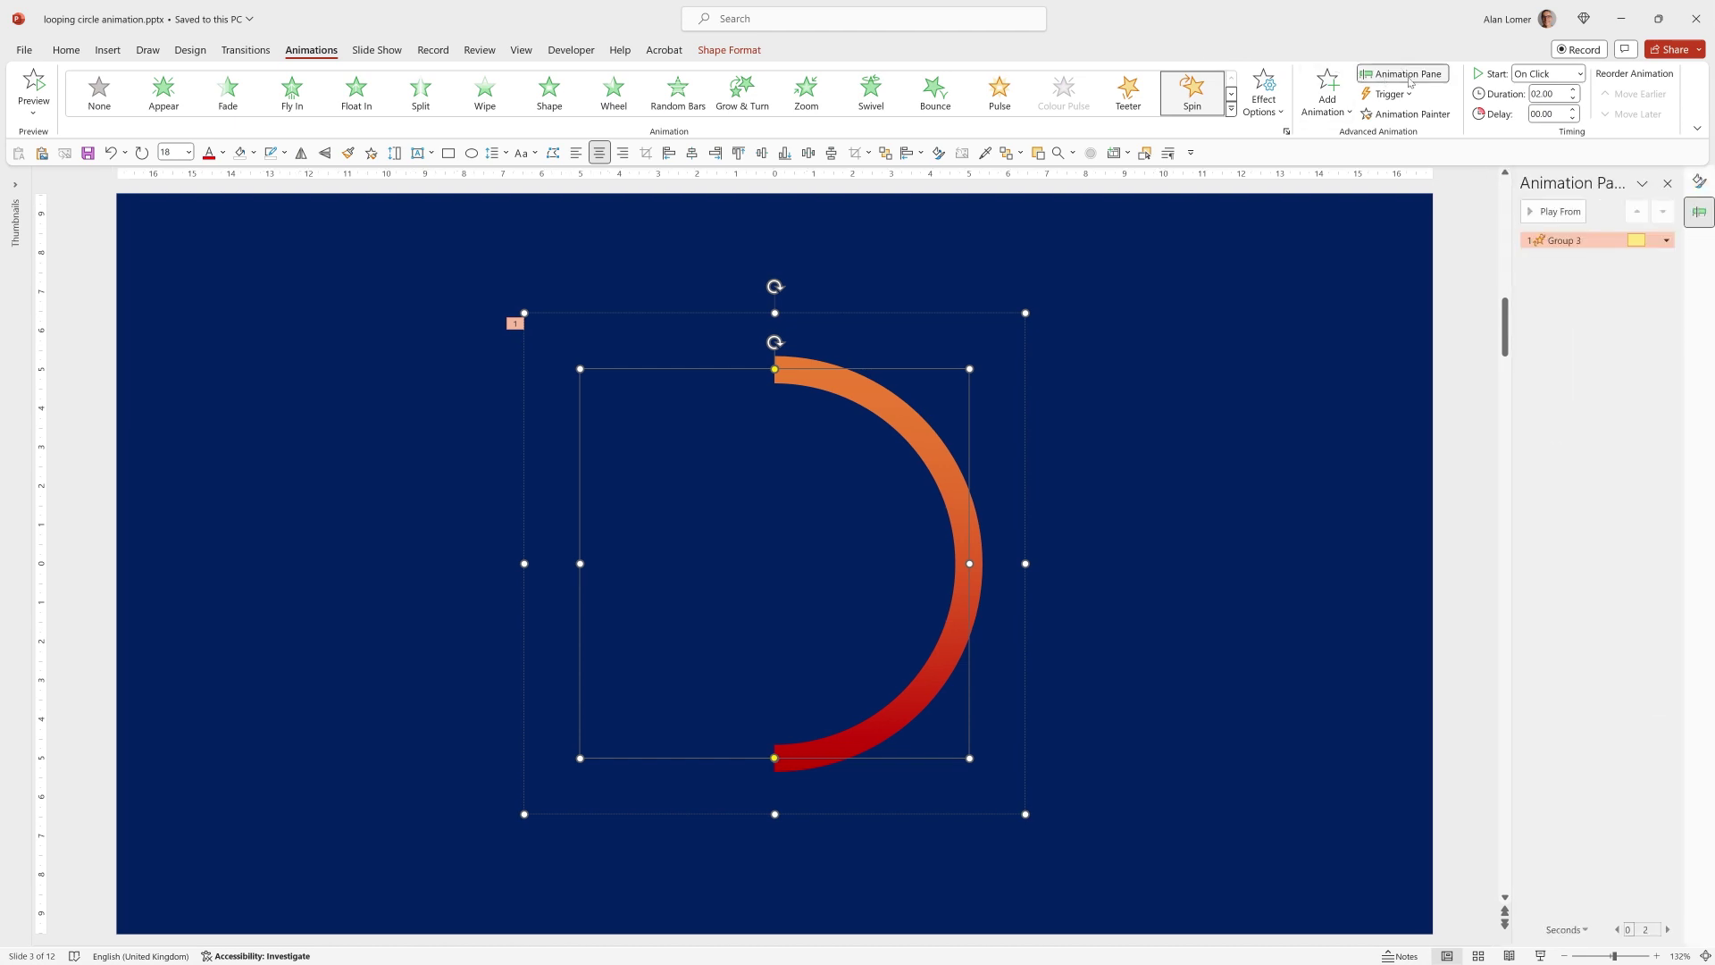
double_click(1557, 241)
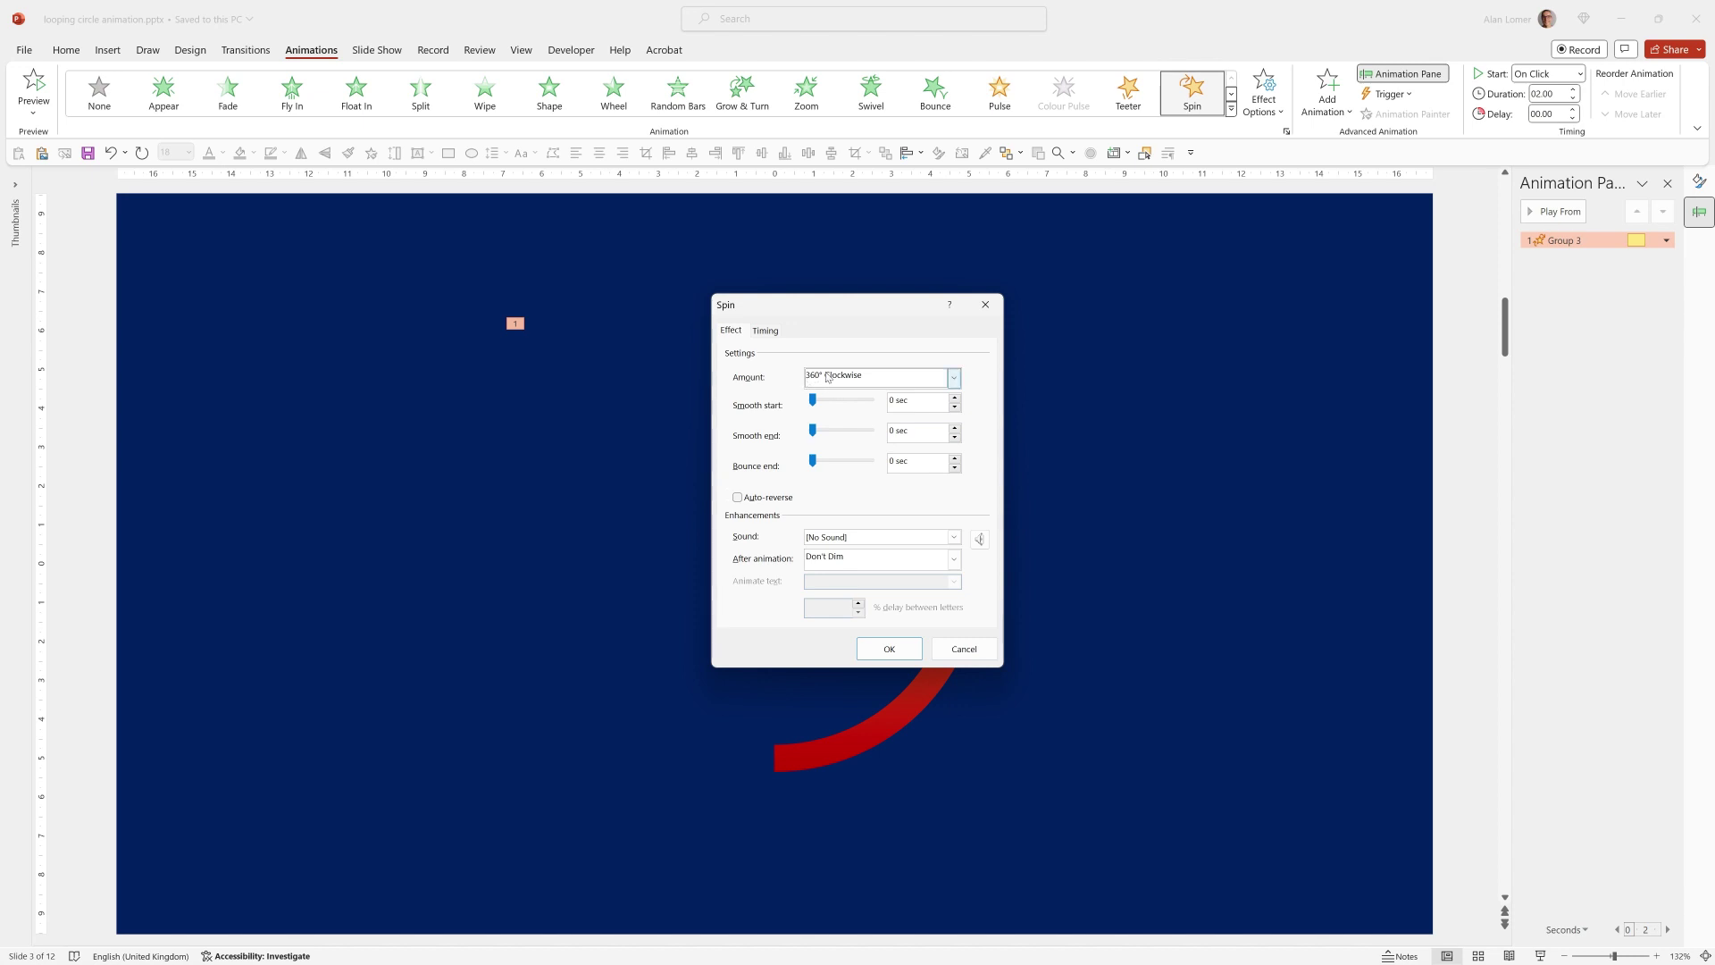
click(765, 333)
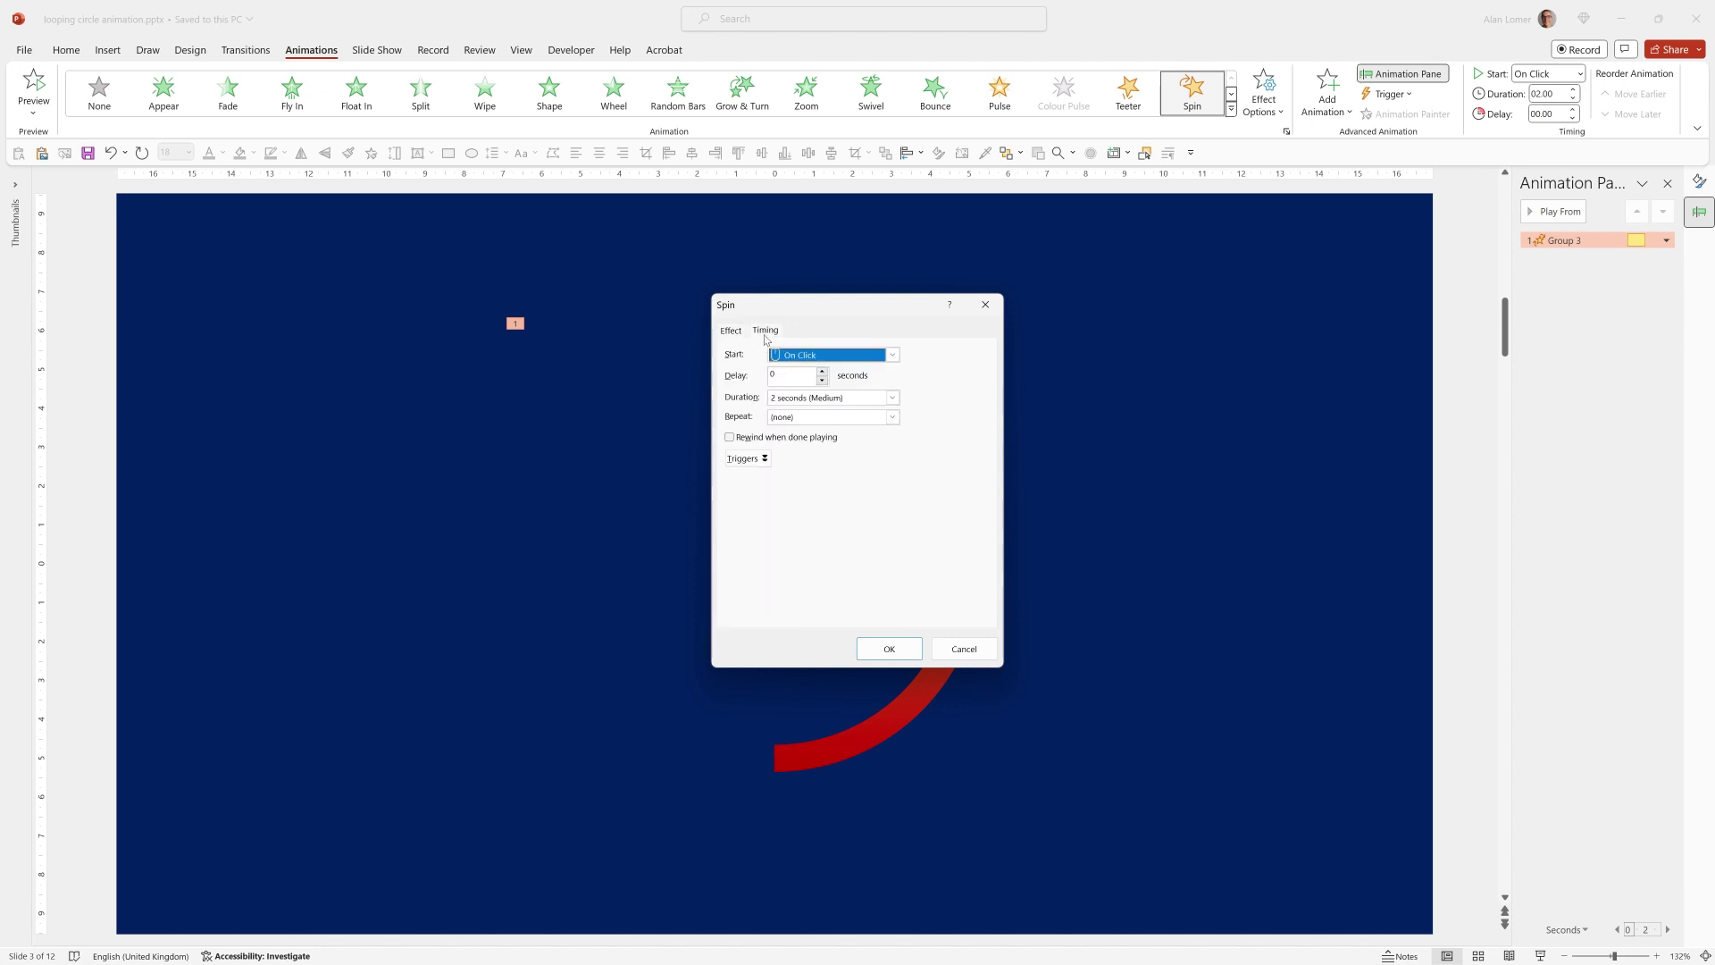
click(891, 397)
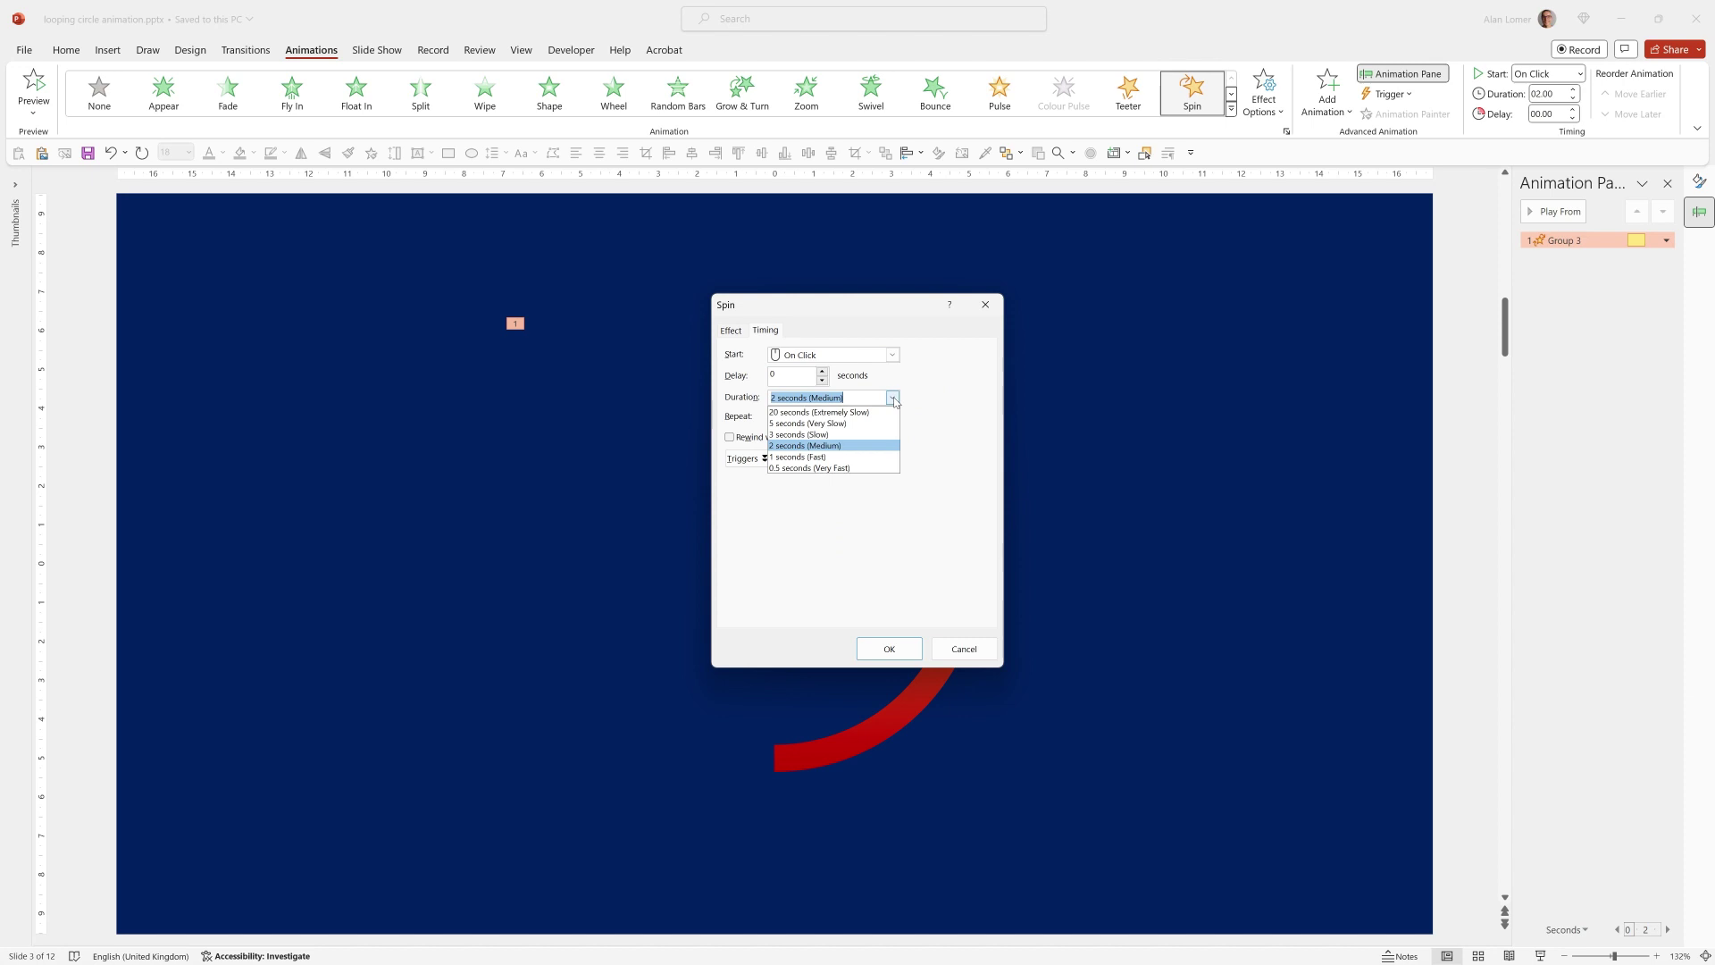
click(829, 434)
click(890, 648)
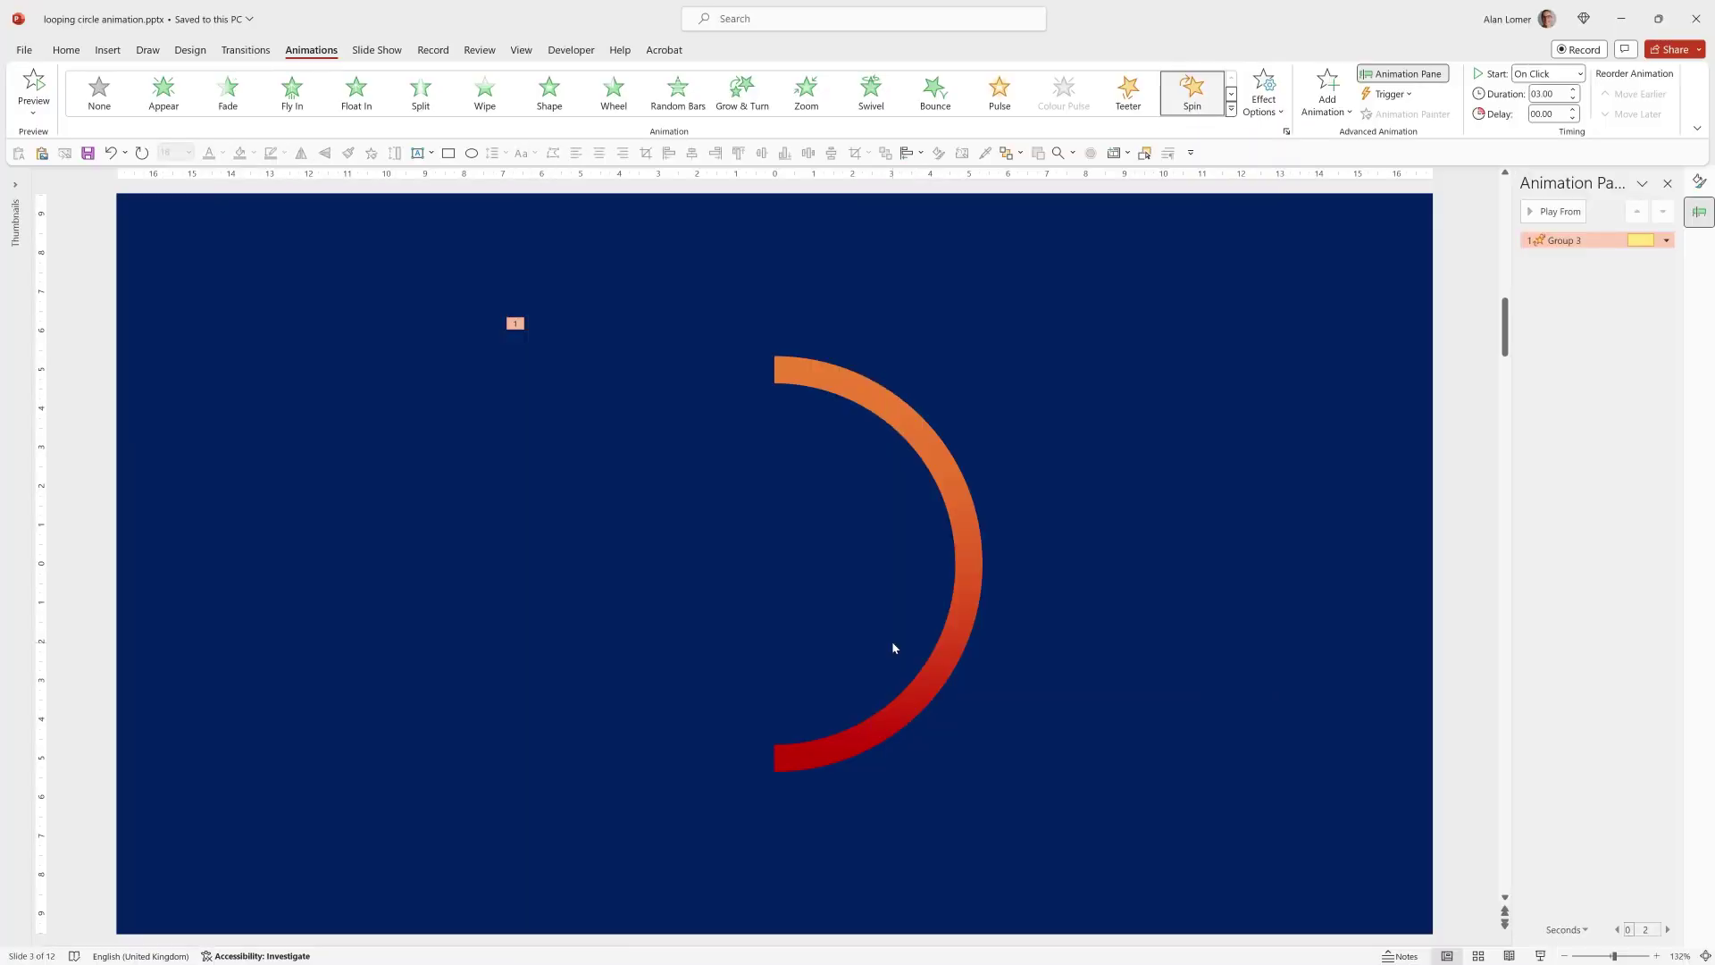
Duplicate the arc group to the right and colour the copy's arc light blue
click(795, 363)
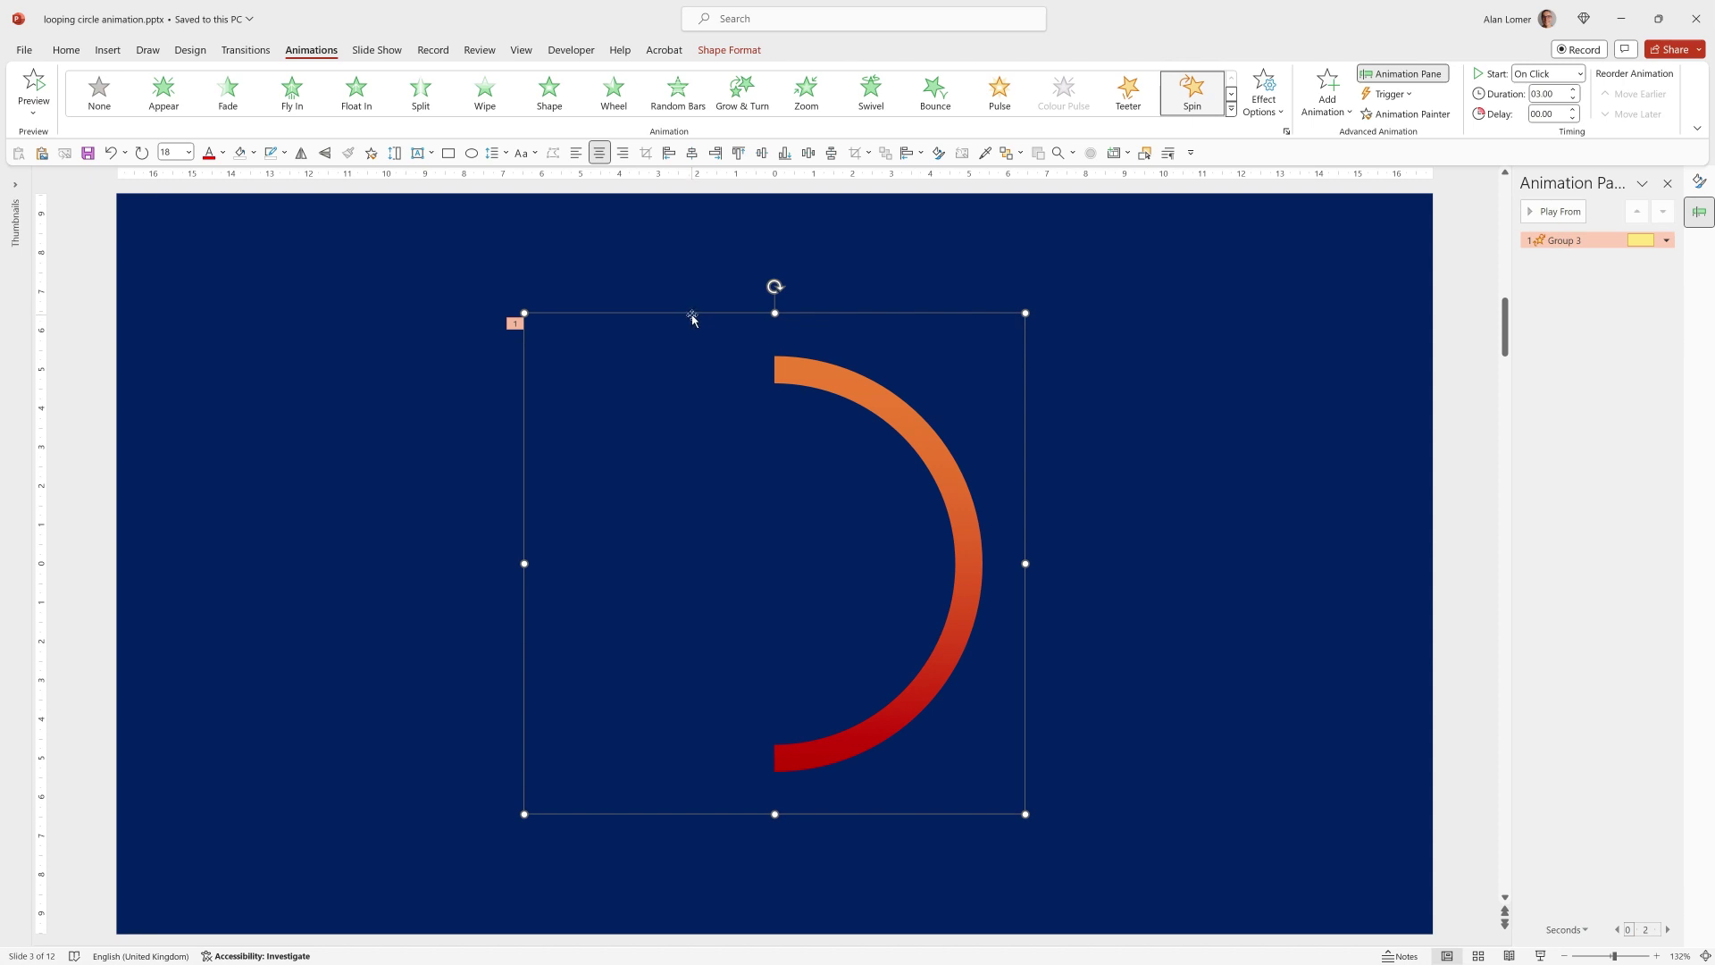
drag(692, 317, 1120, 314)
click(1277, 362)
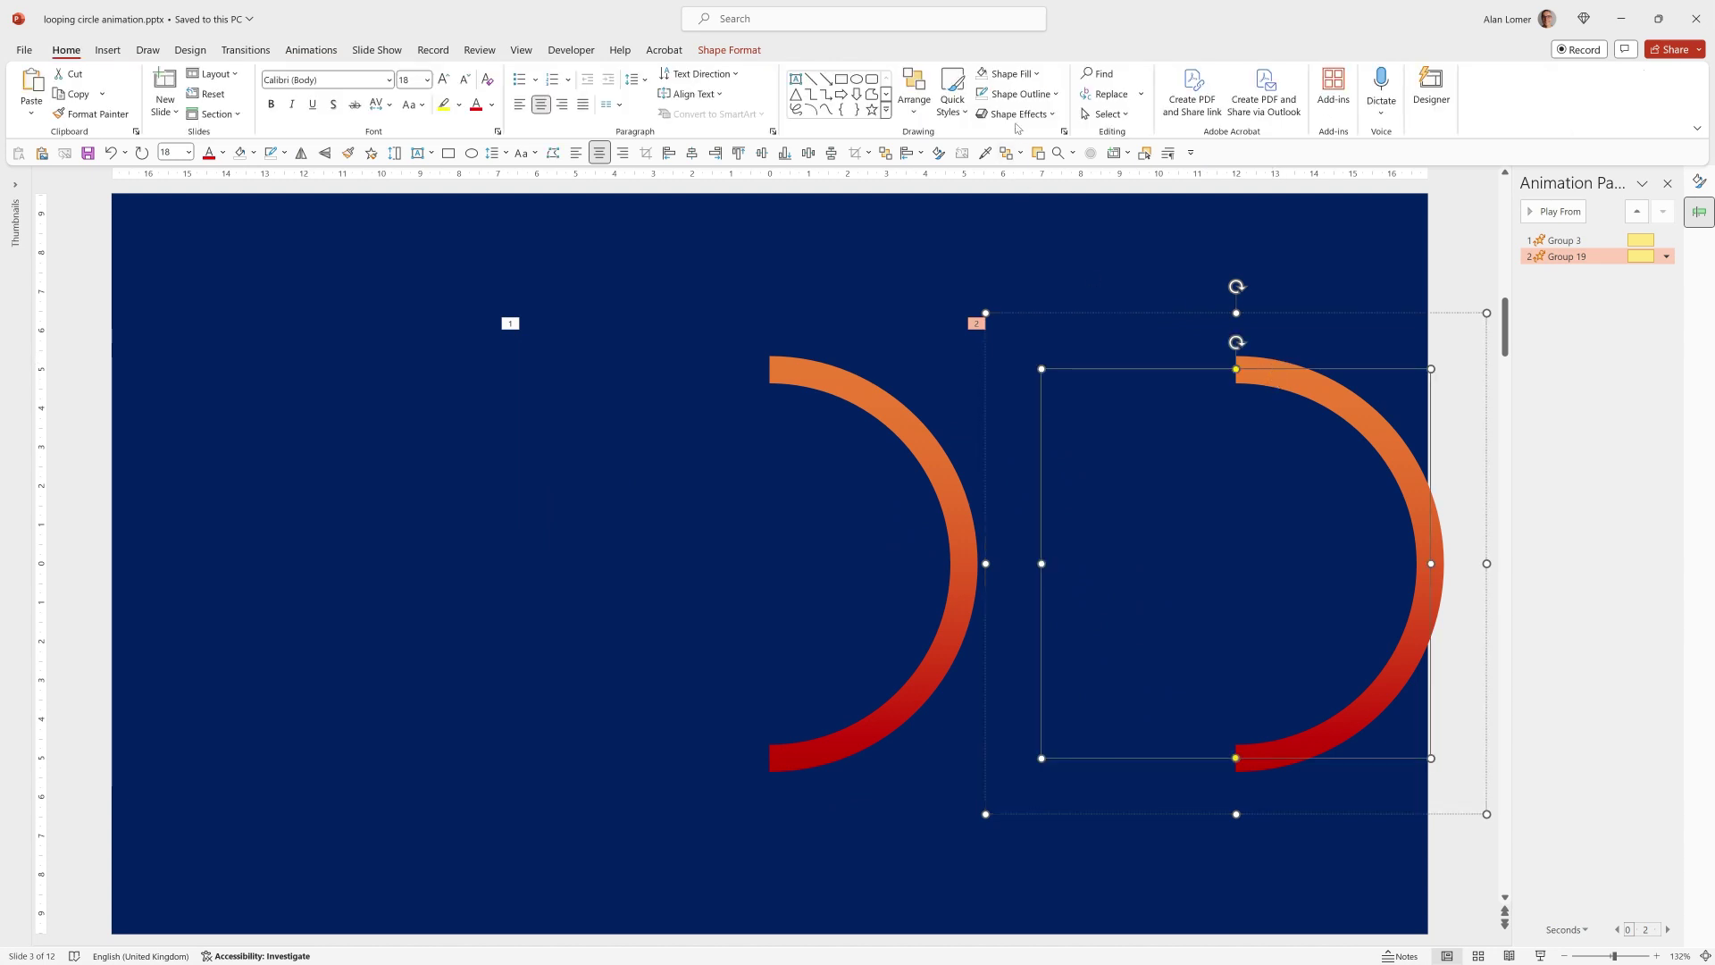
click(1018, 94)
click(1060, 246)
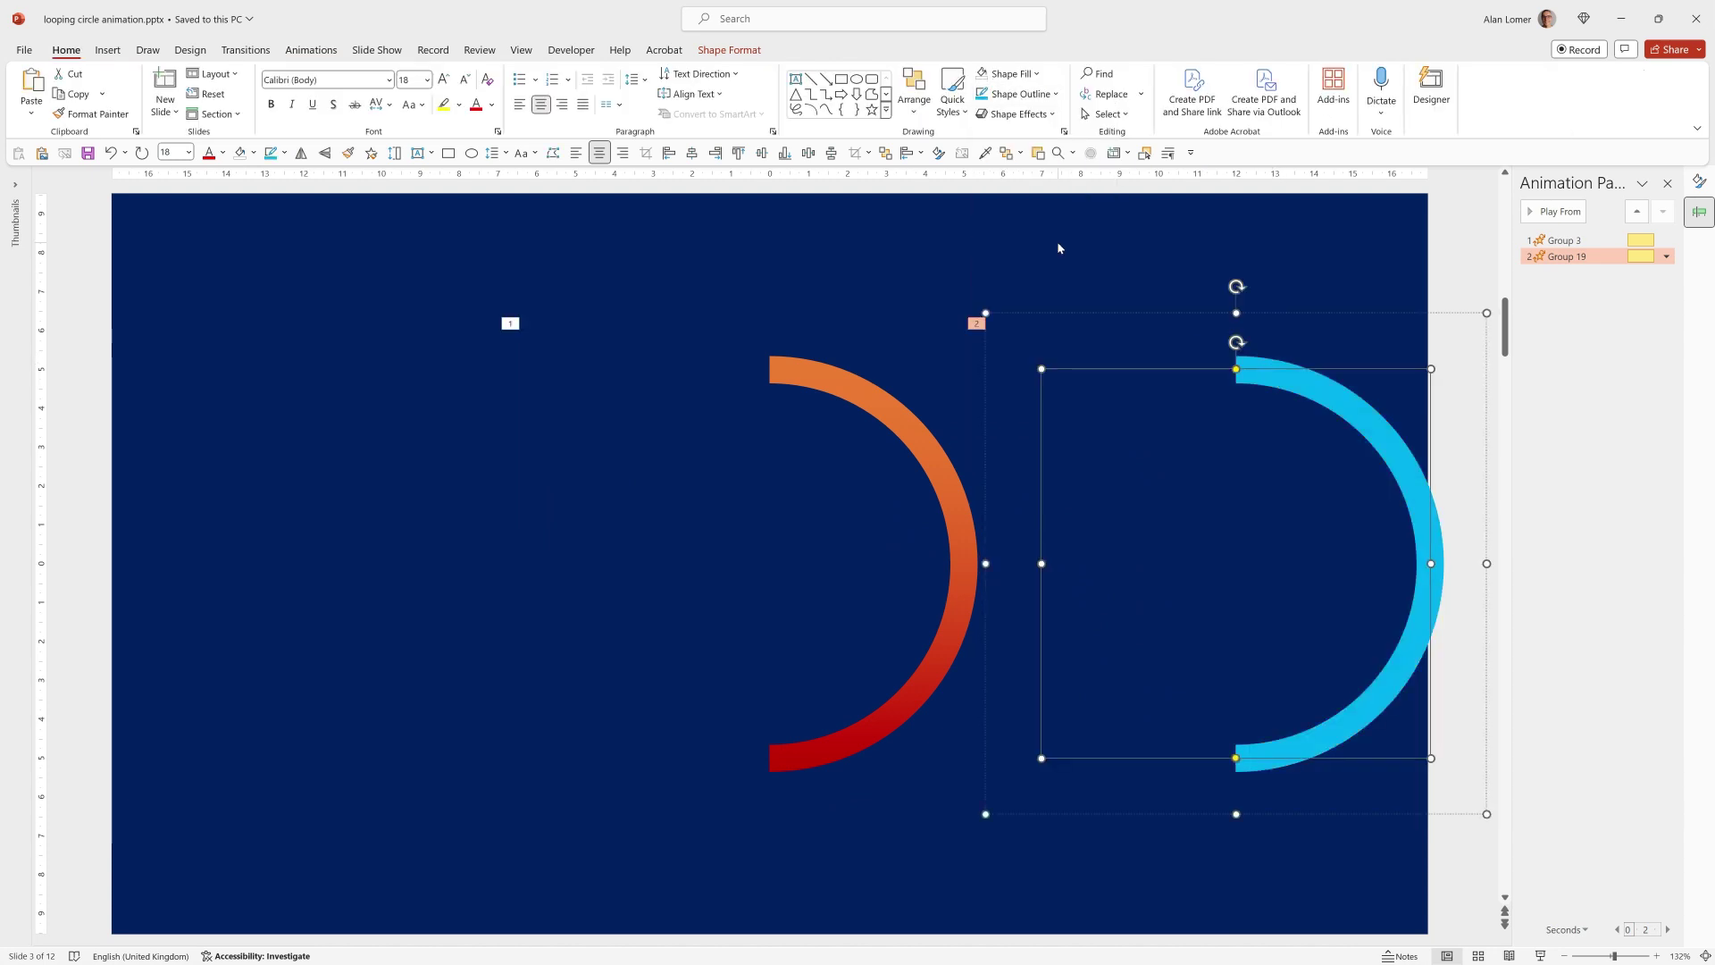
Set the light blue arc's line width to 30 pt
right_click(1337, 393)
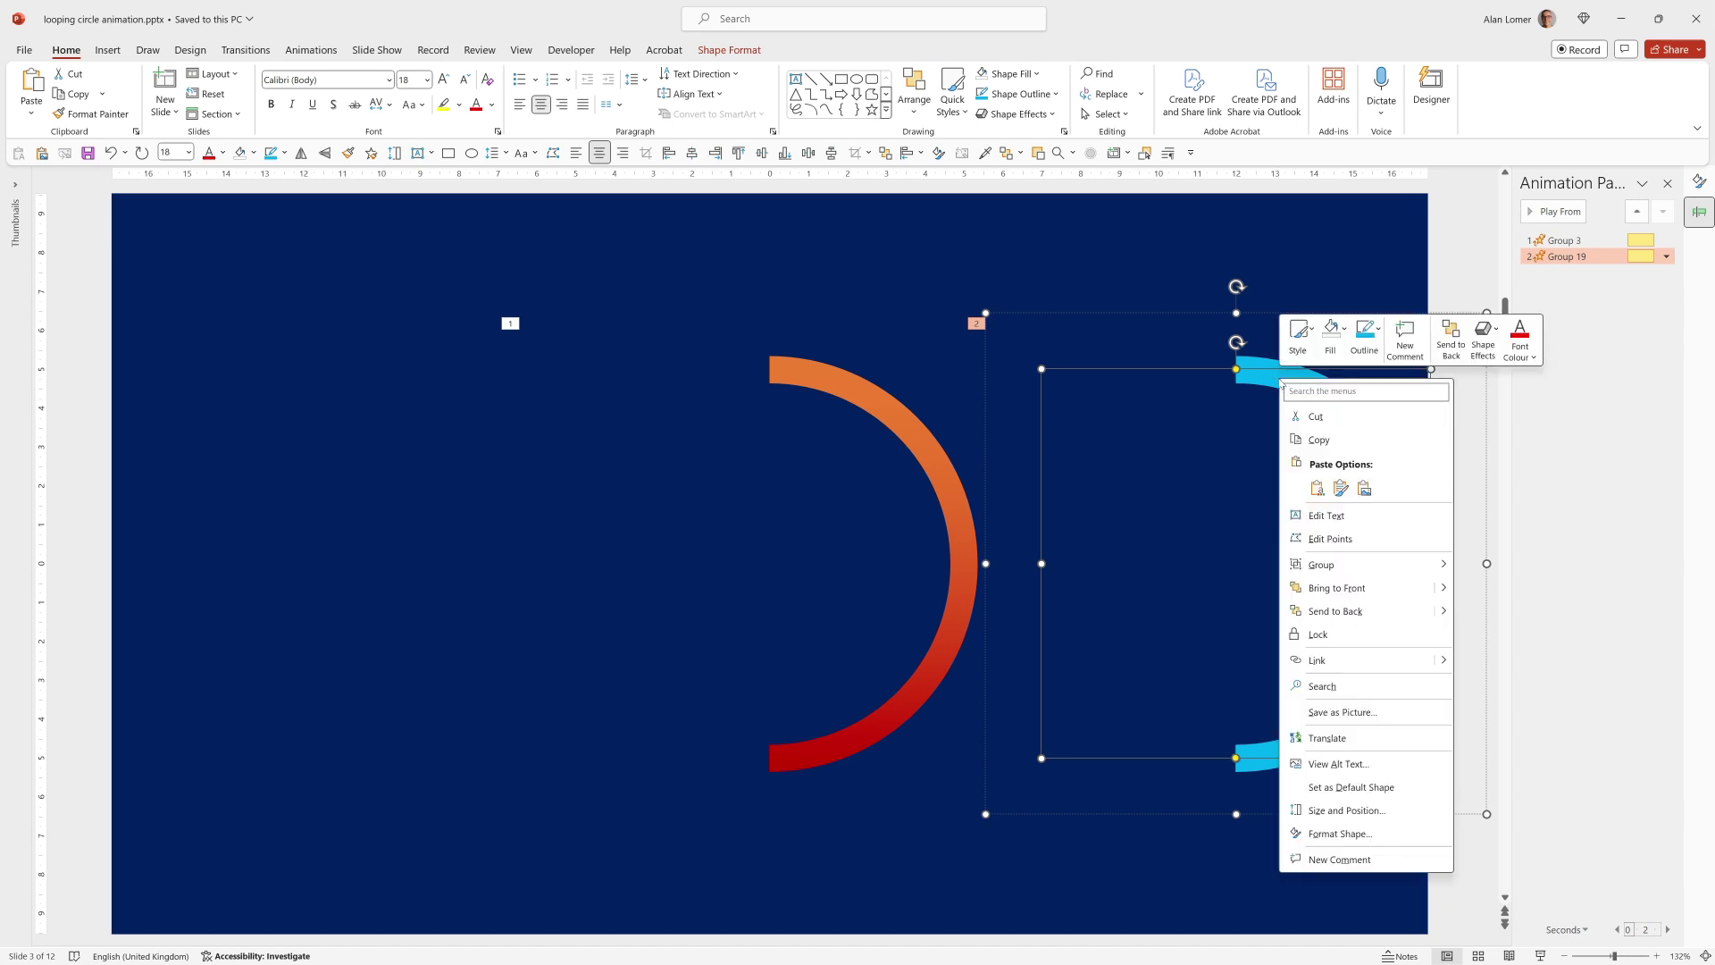
click(1340, 833)
drag(1631, 565, 1571, 575)
text(30)
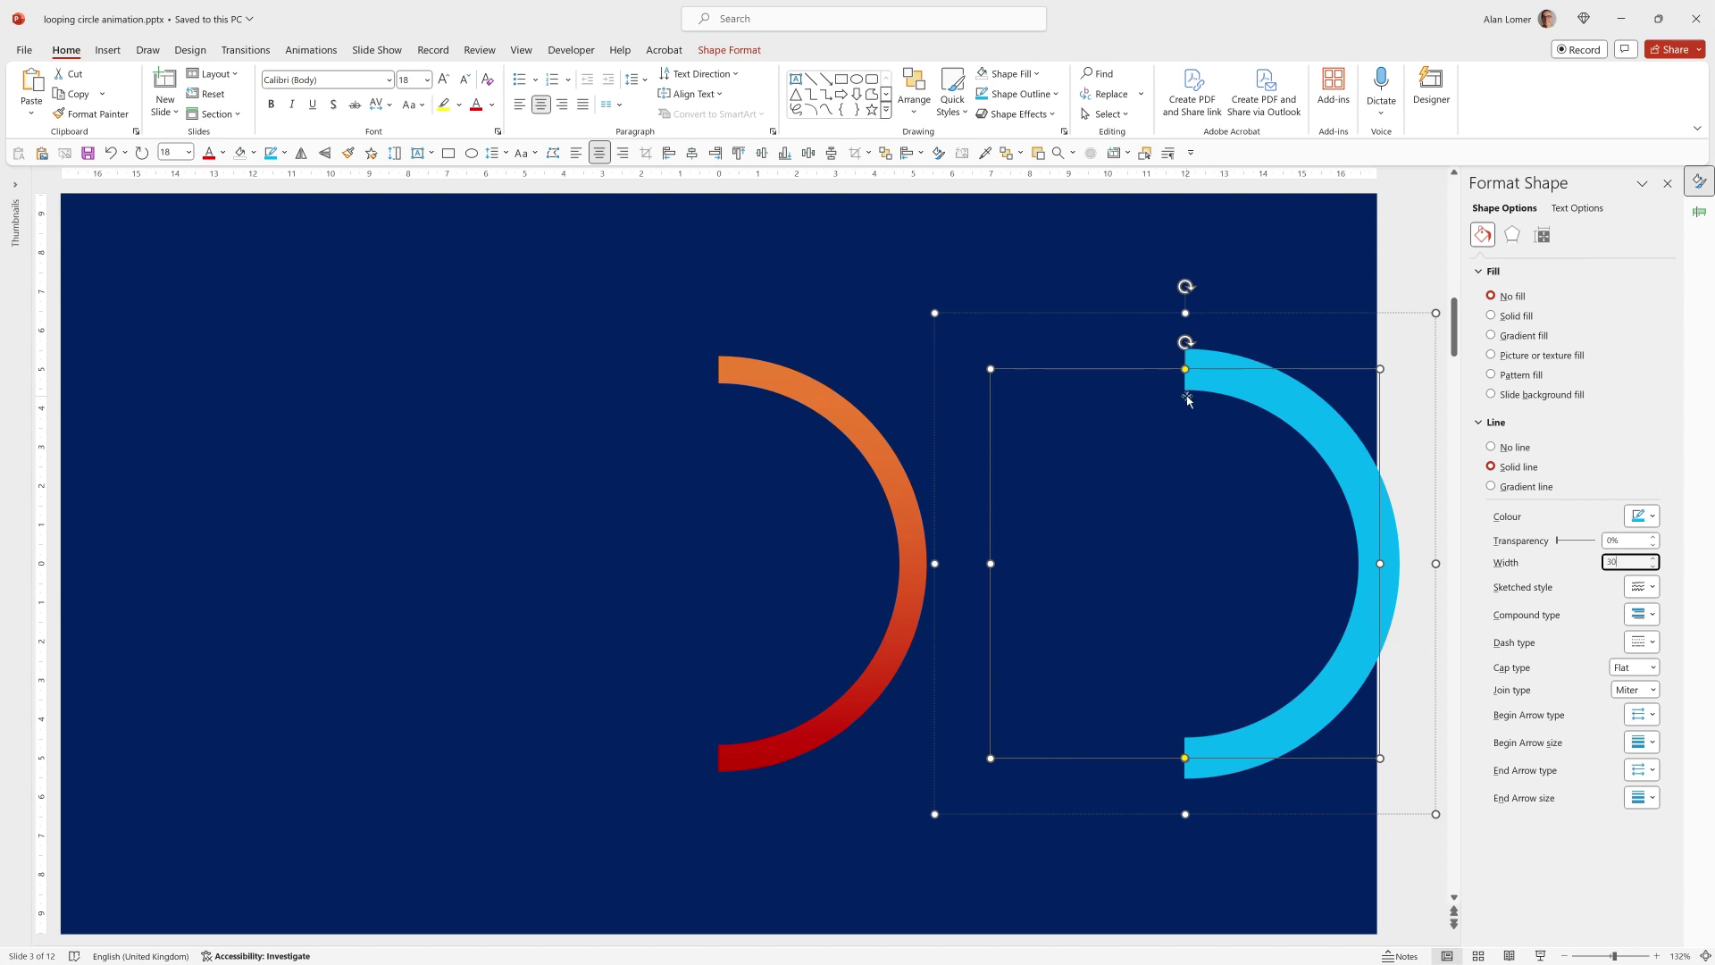
Rename Group 19 to 'Blue Cover1' in the Selection Pane
click(913, 94)
click(940, 427)
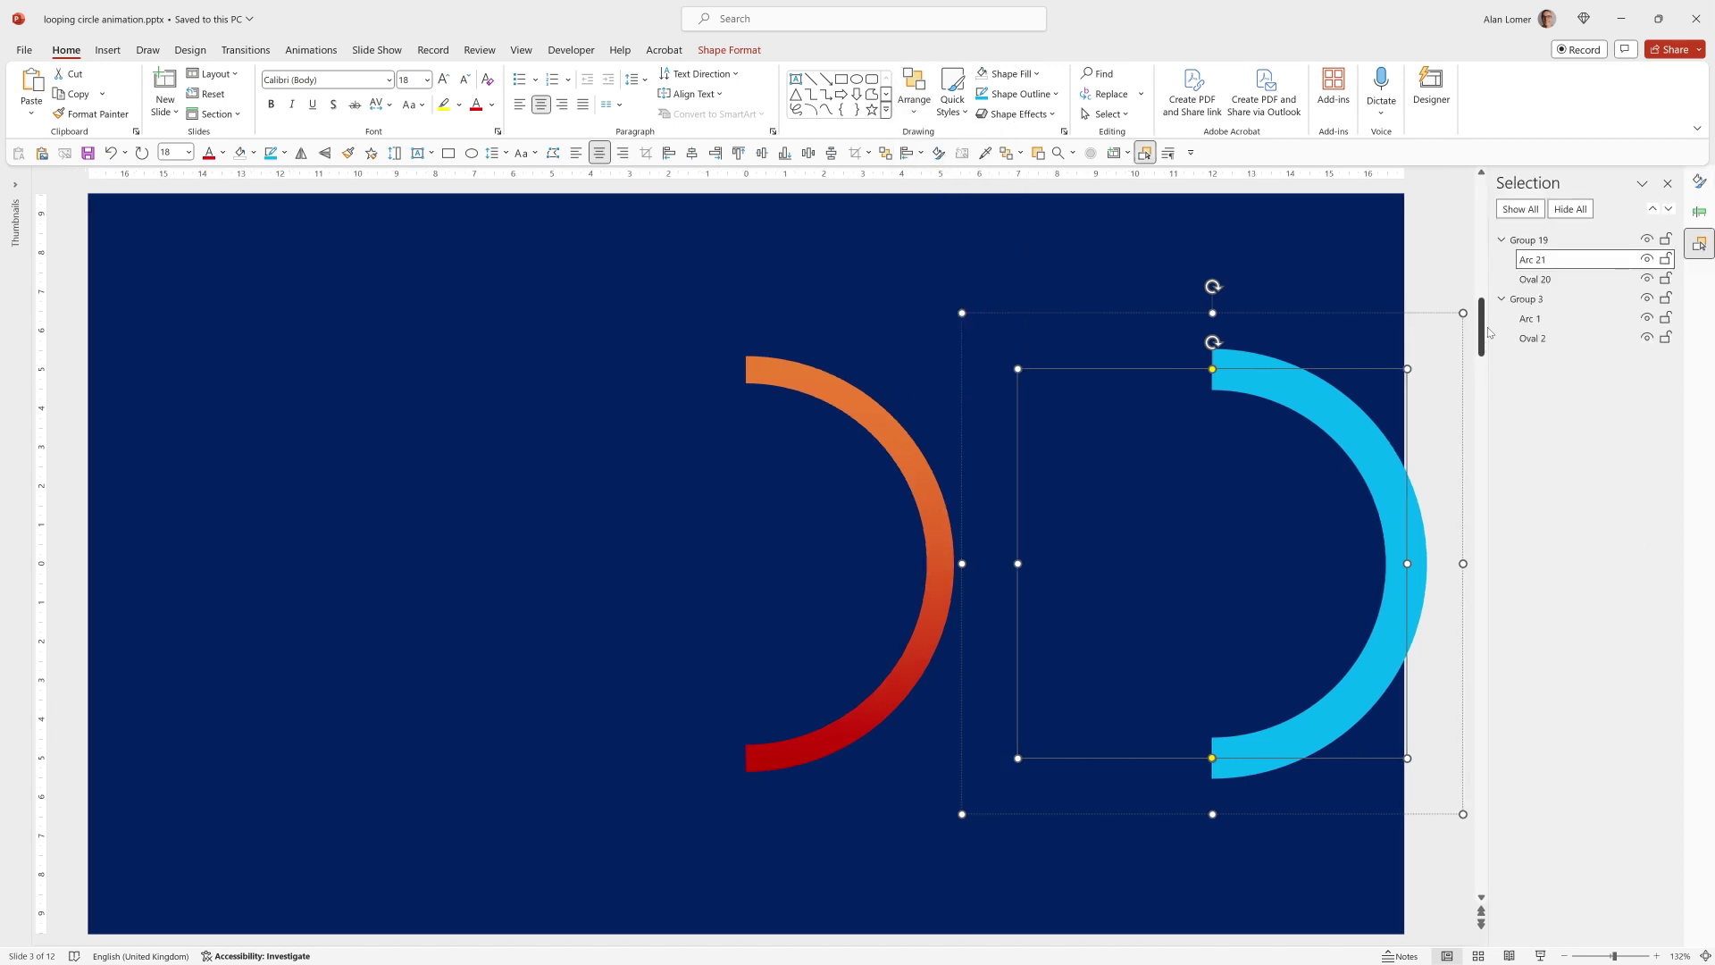
click(1534, 260)
click(1533, 243)
click(1535, 241)
drag(1541, 243, 1500, 237)
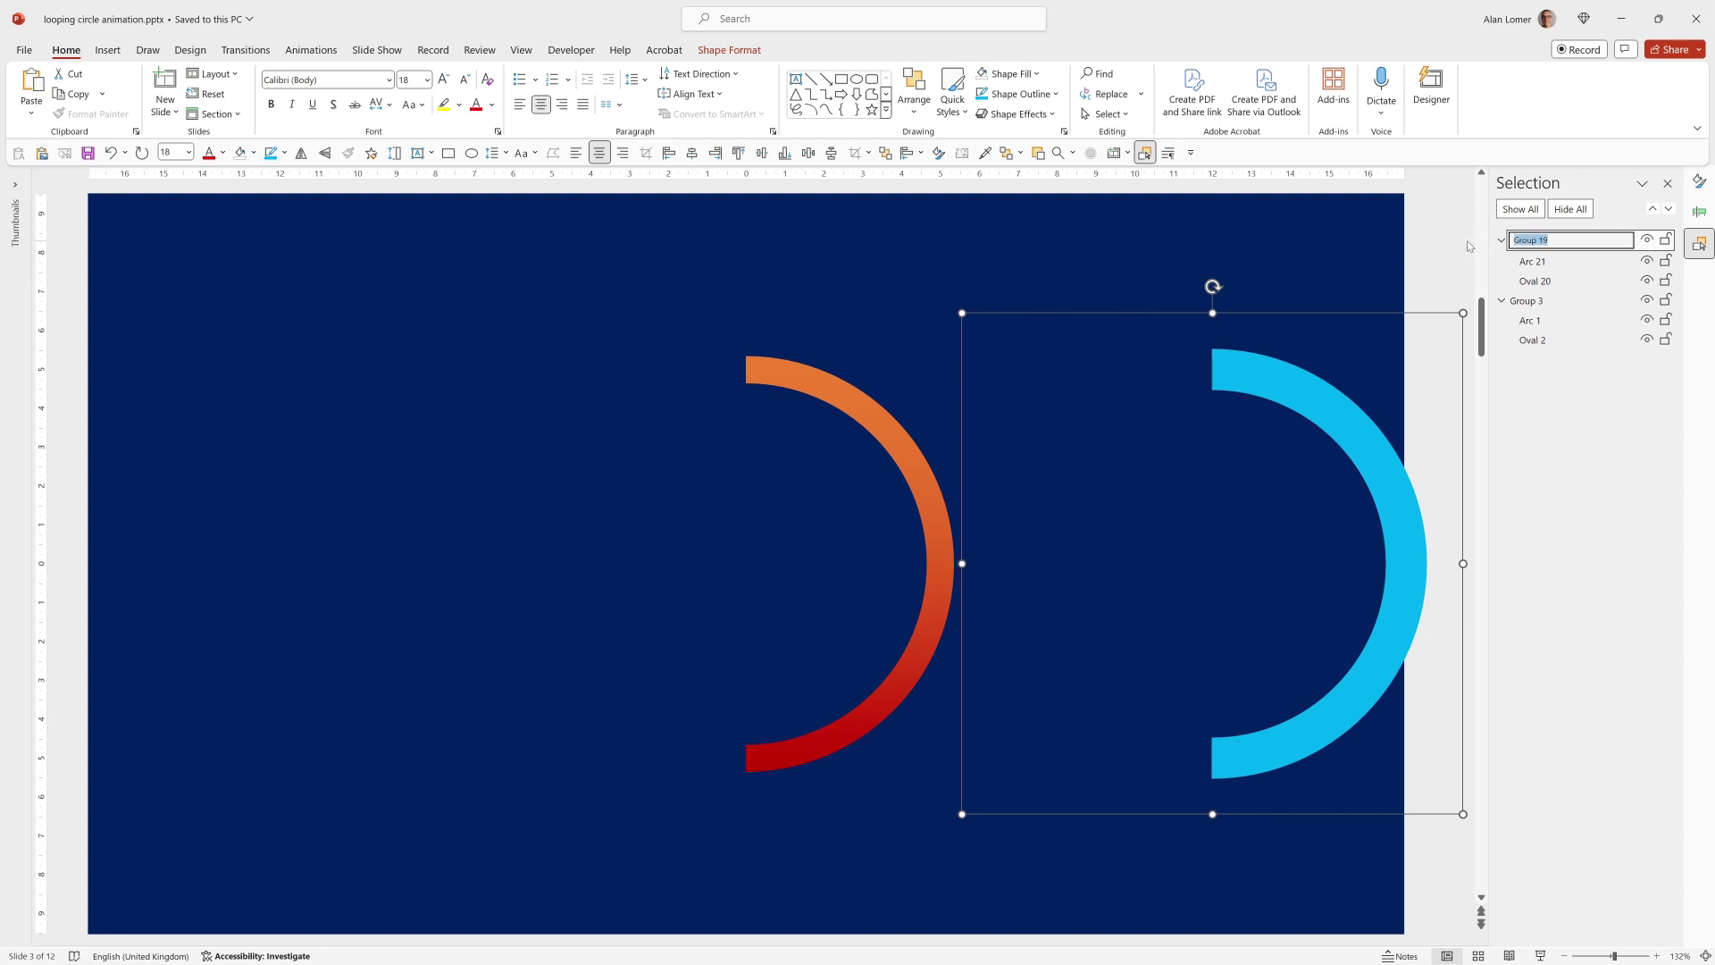
text(Blue Cover1)
Rename Group 3 to 'Circle1'
click(1532, 300)
click(1549, 301)
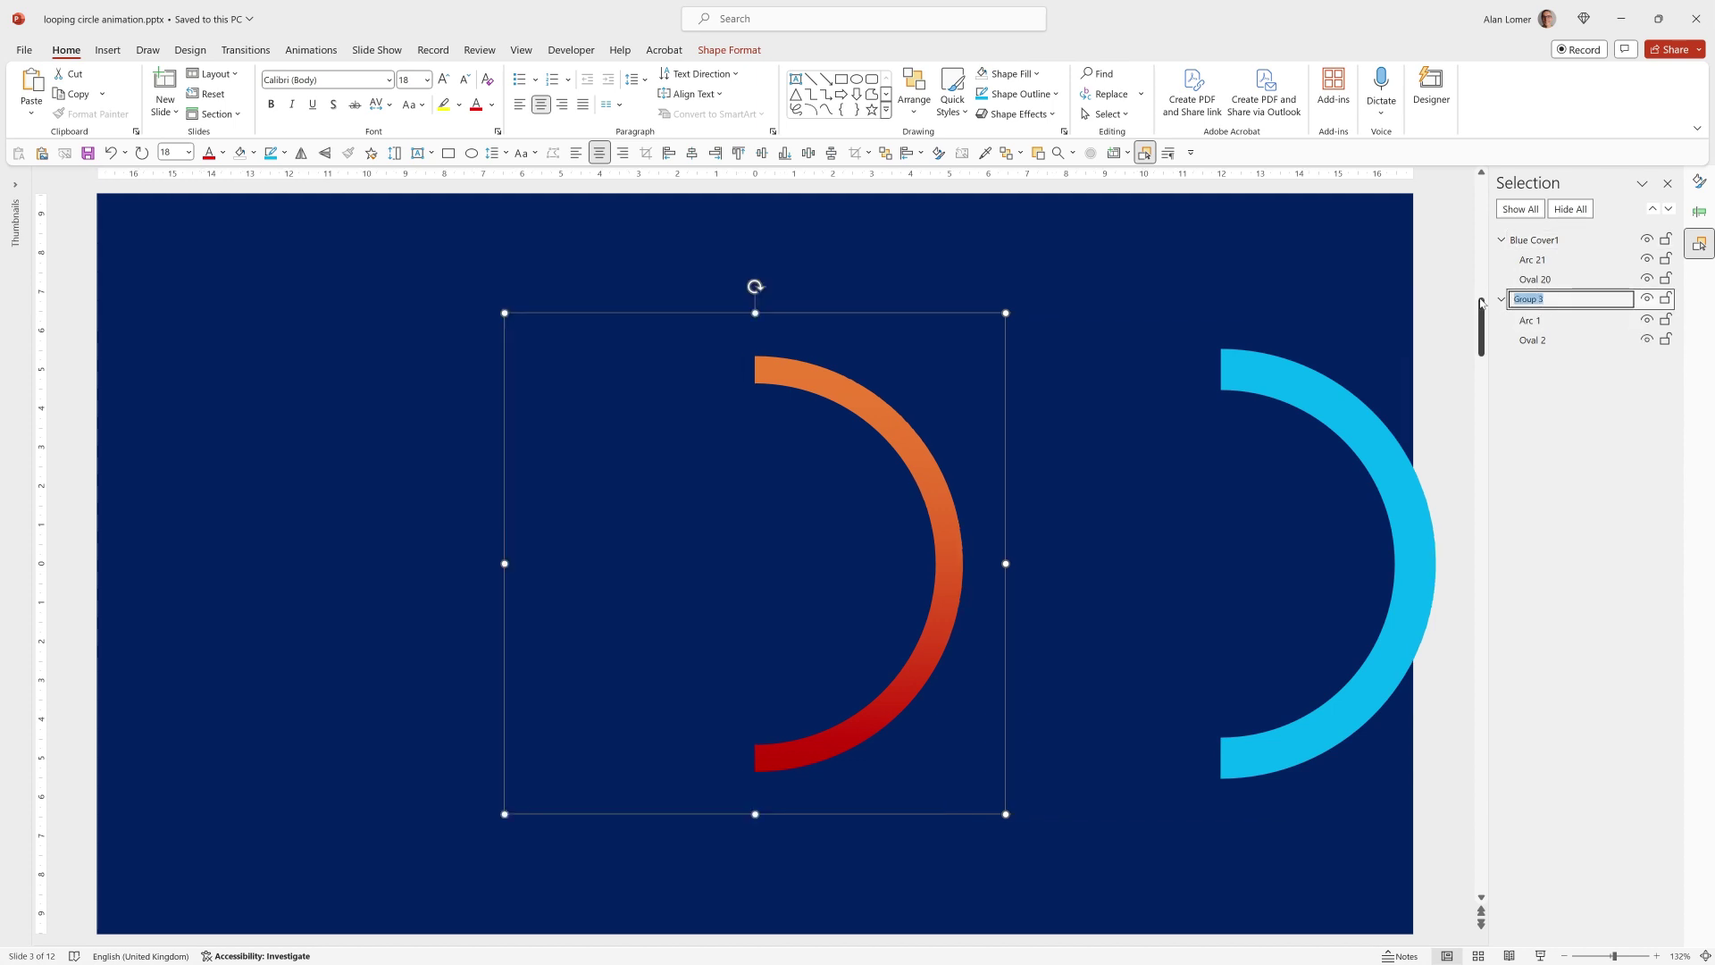
text(Circle1)
key(Return)
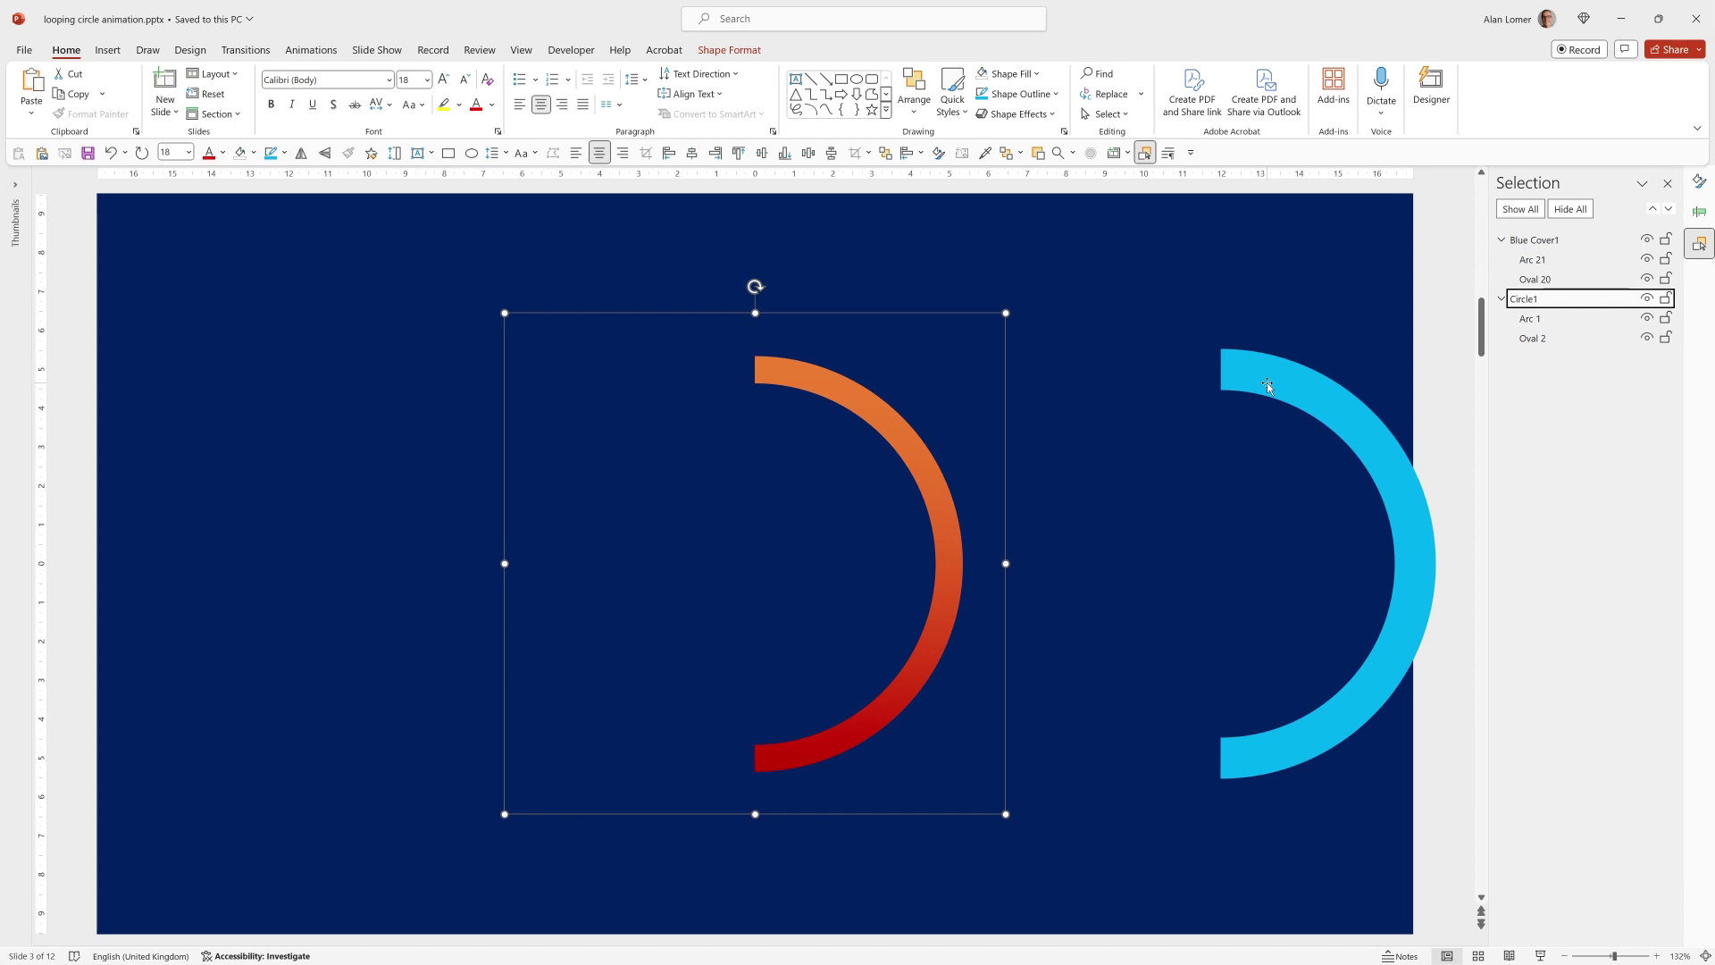
Set the Blue Cover1 Spin effect amount to Two Spins
click(1267, 382)
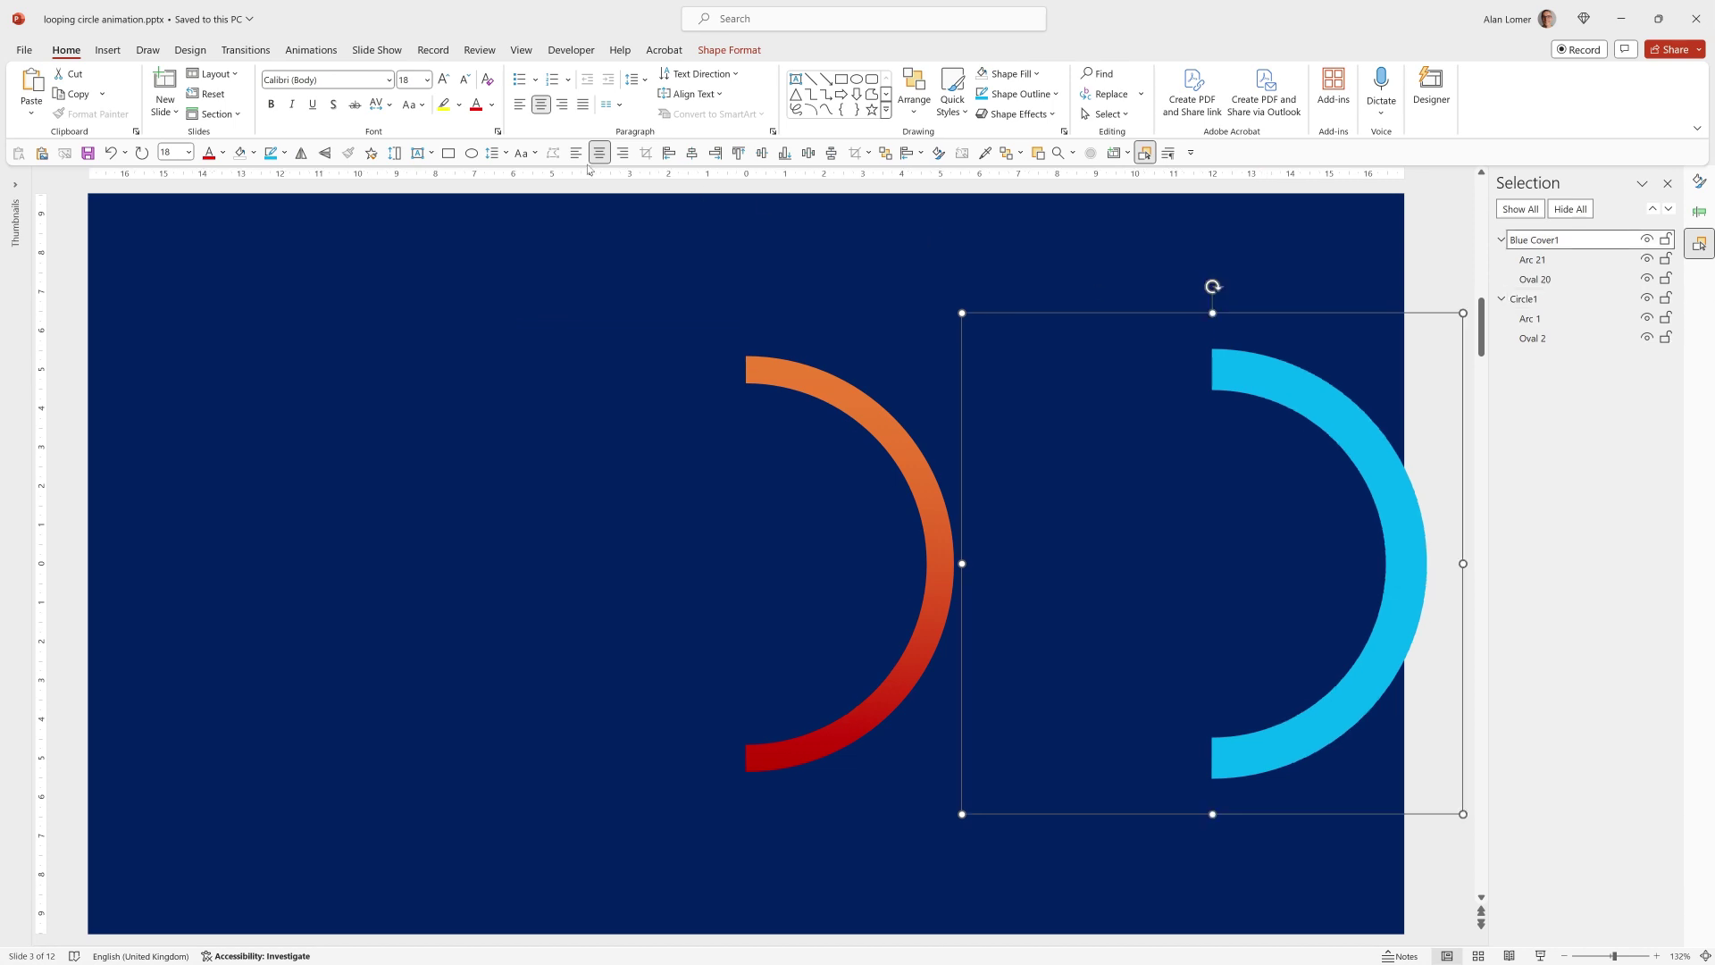
click(304, 51)
click(1402, 73)
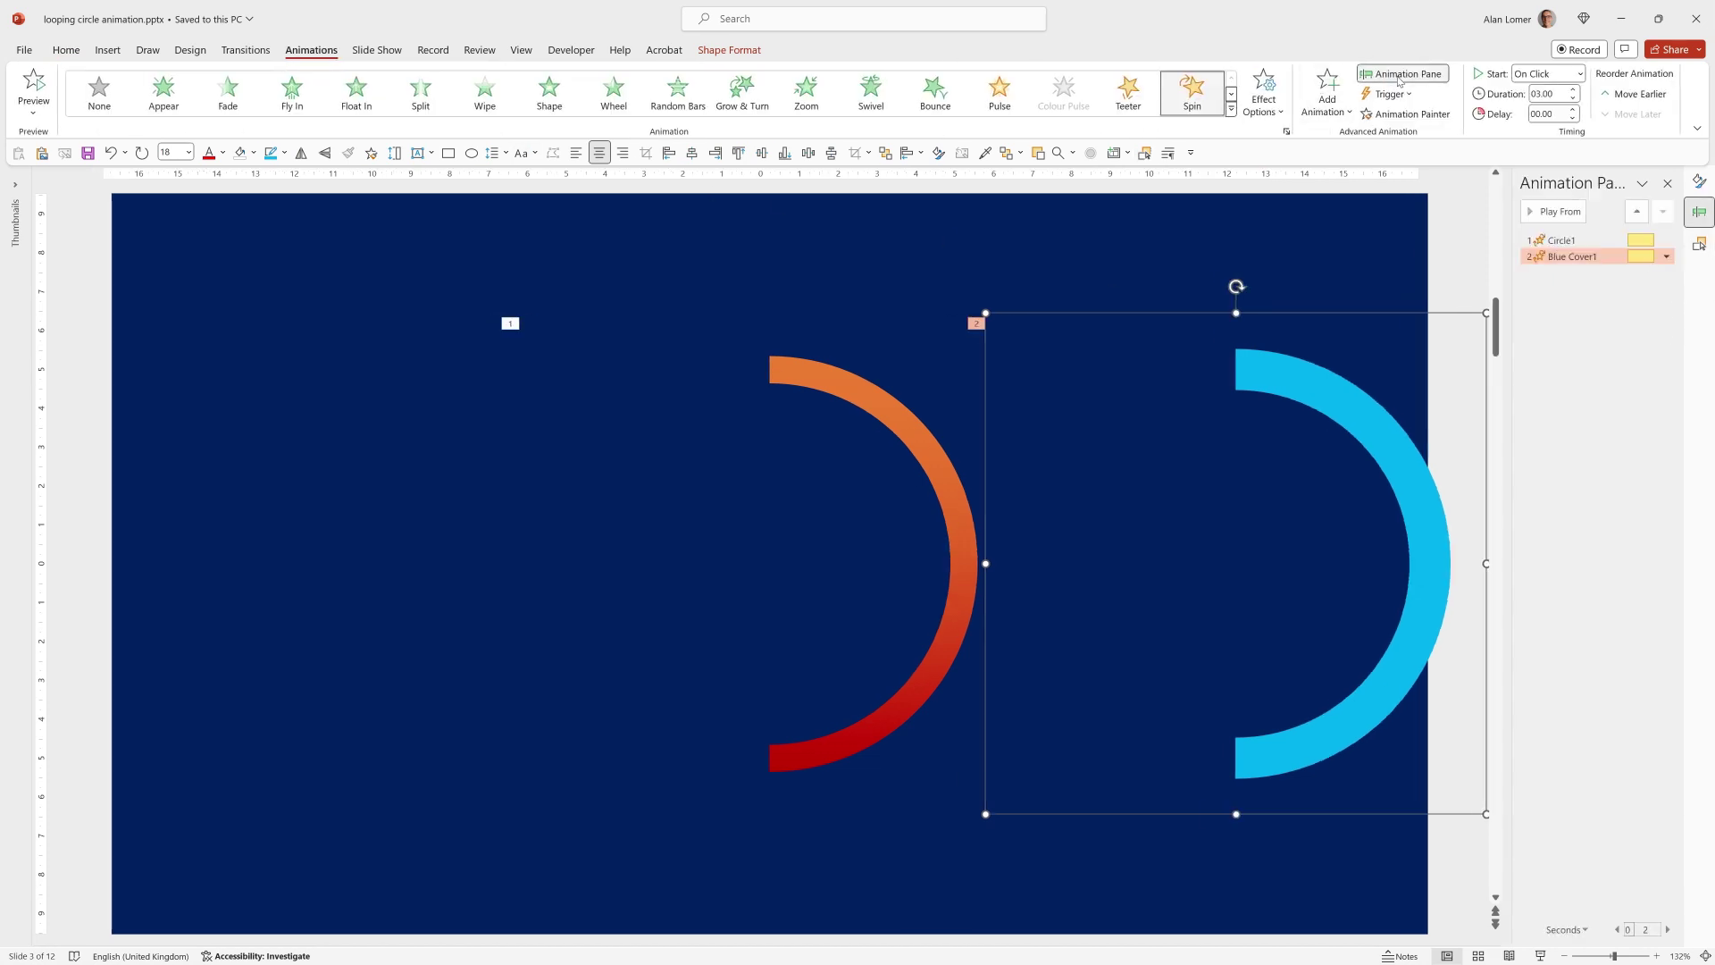
click(1666, 257)
click(1608, 332)
click(832, 376)
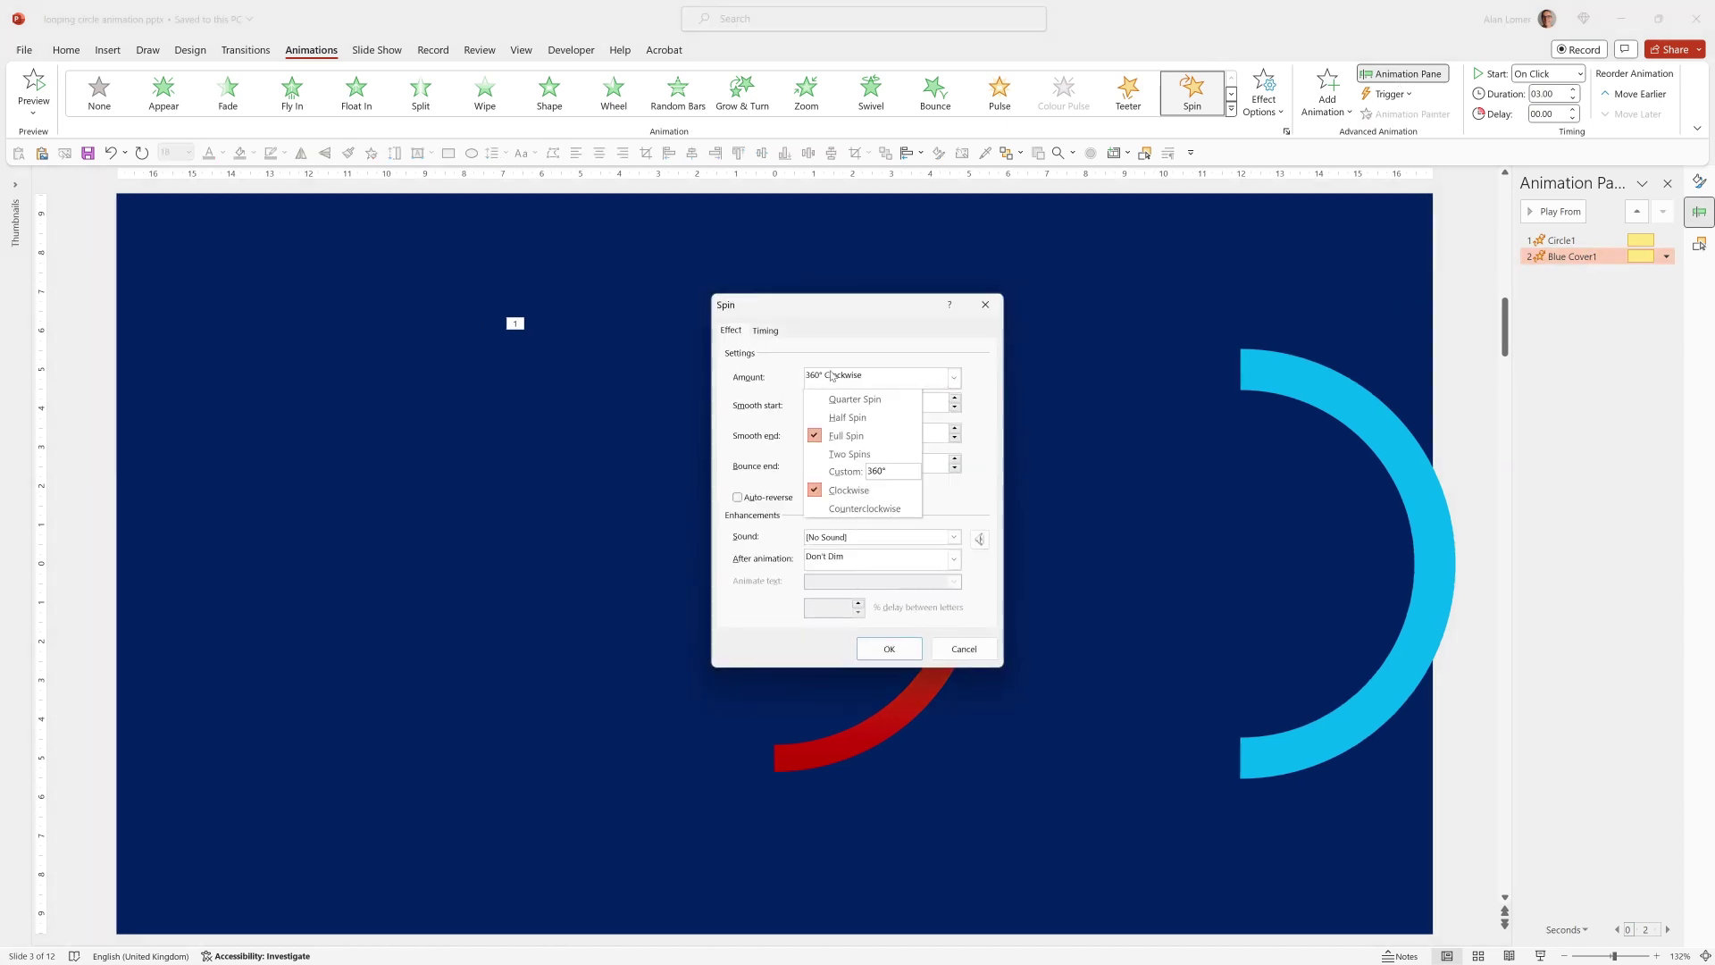
click(846, 453)
click(887, 649)
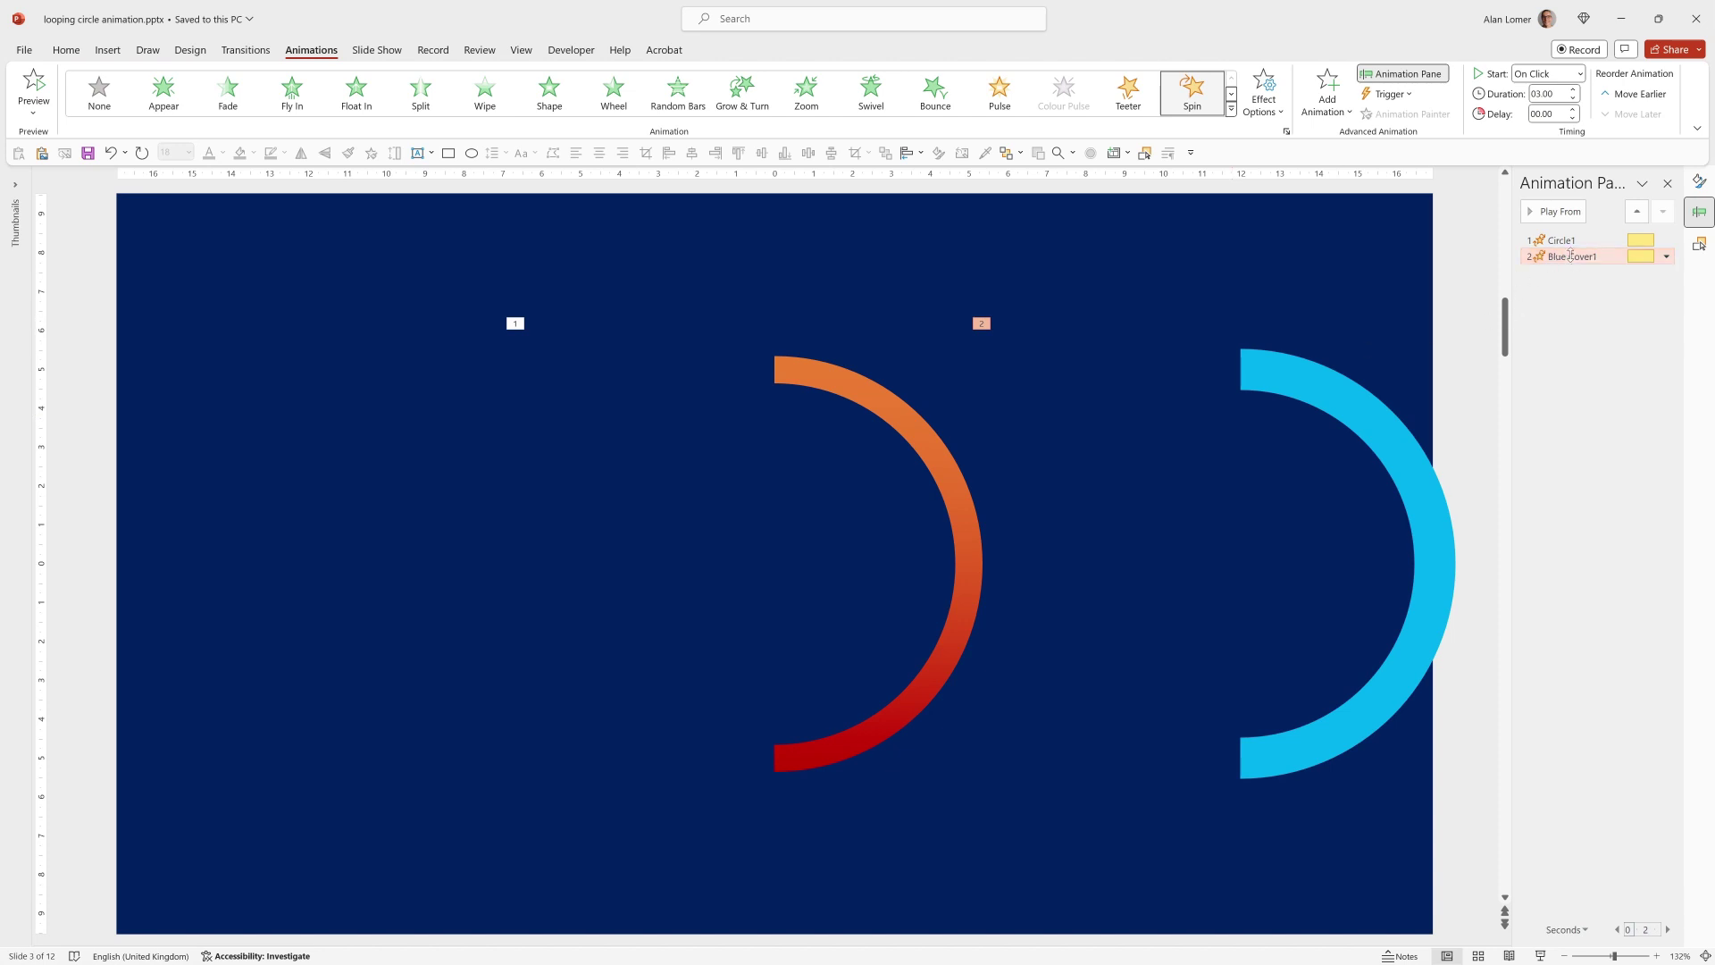
Set both the Blue Cover1 and Circle1 spins to repeat until end of slide
double_click(1570, 255)
click(766, 331)
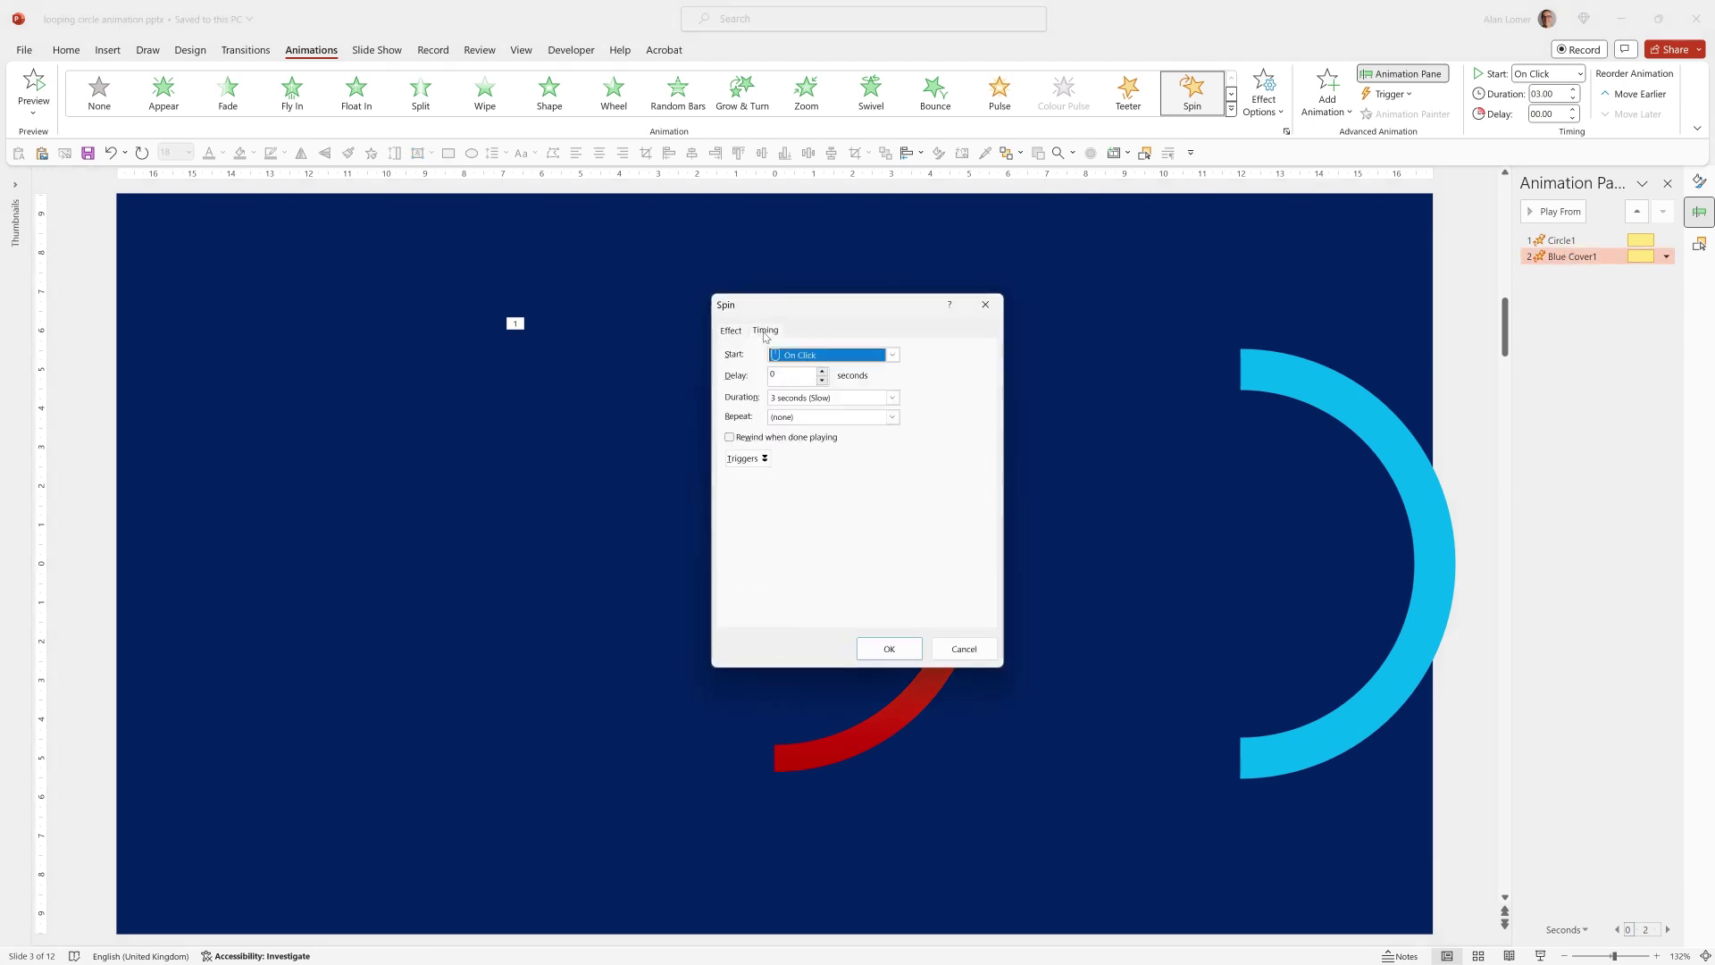
click(893, 417)
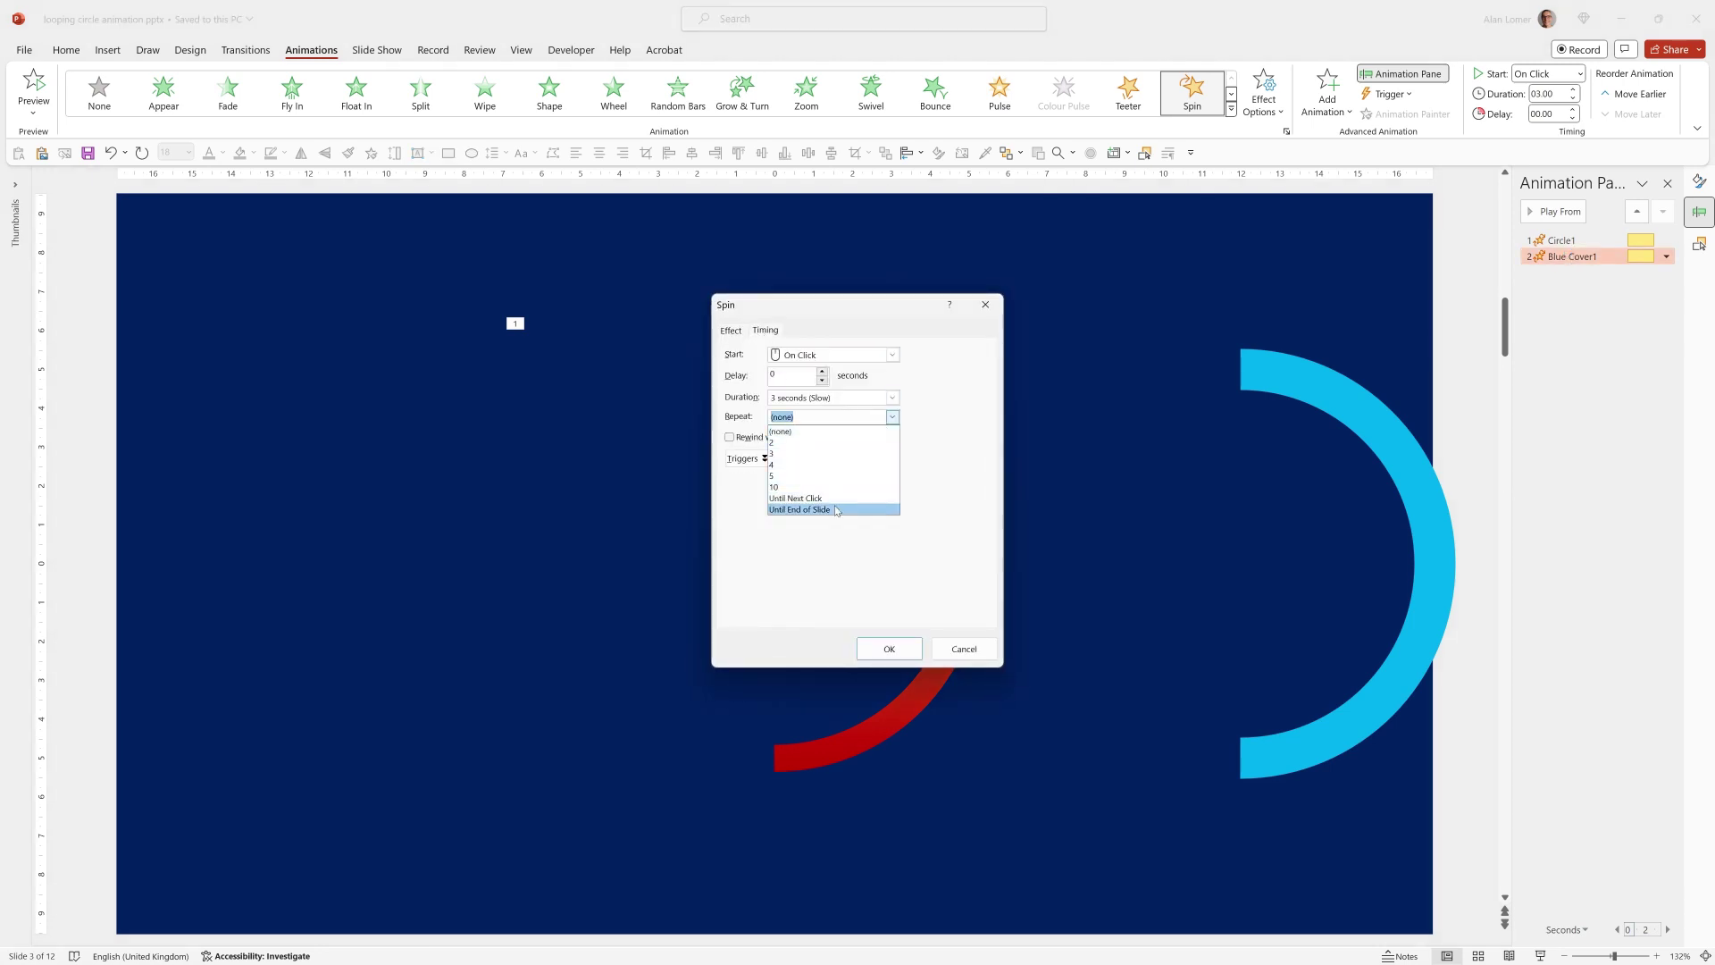
click(799, 509)
click(888, 648)
click(1565, 240)
double_click(1565, 240)
click(765, 331)
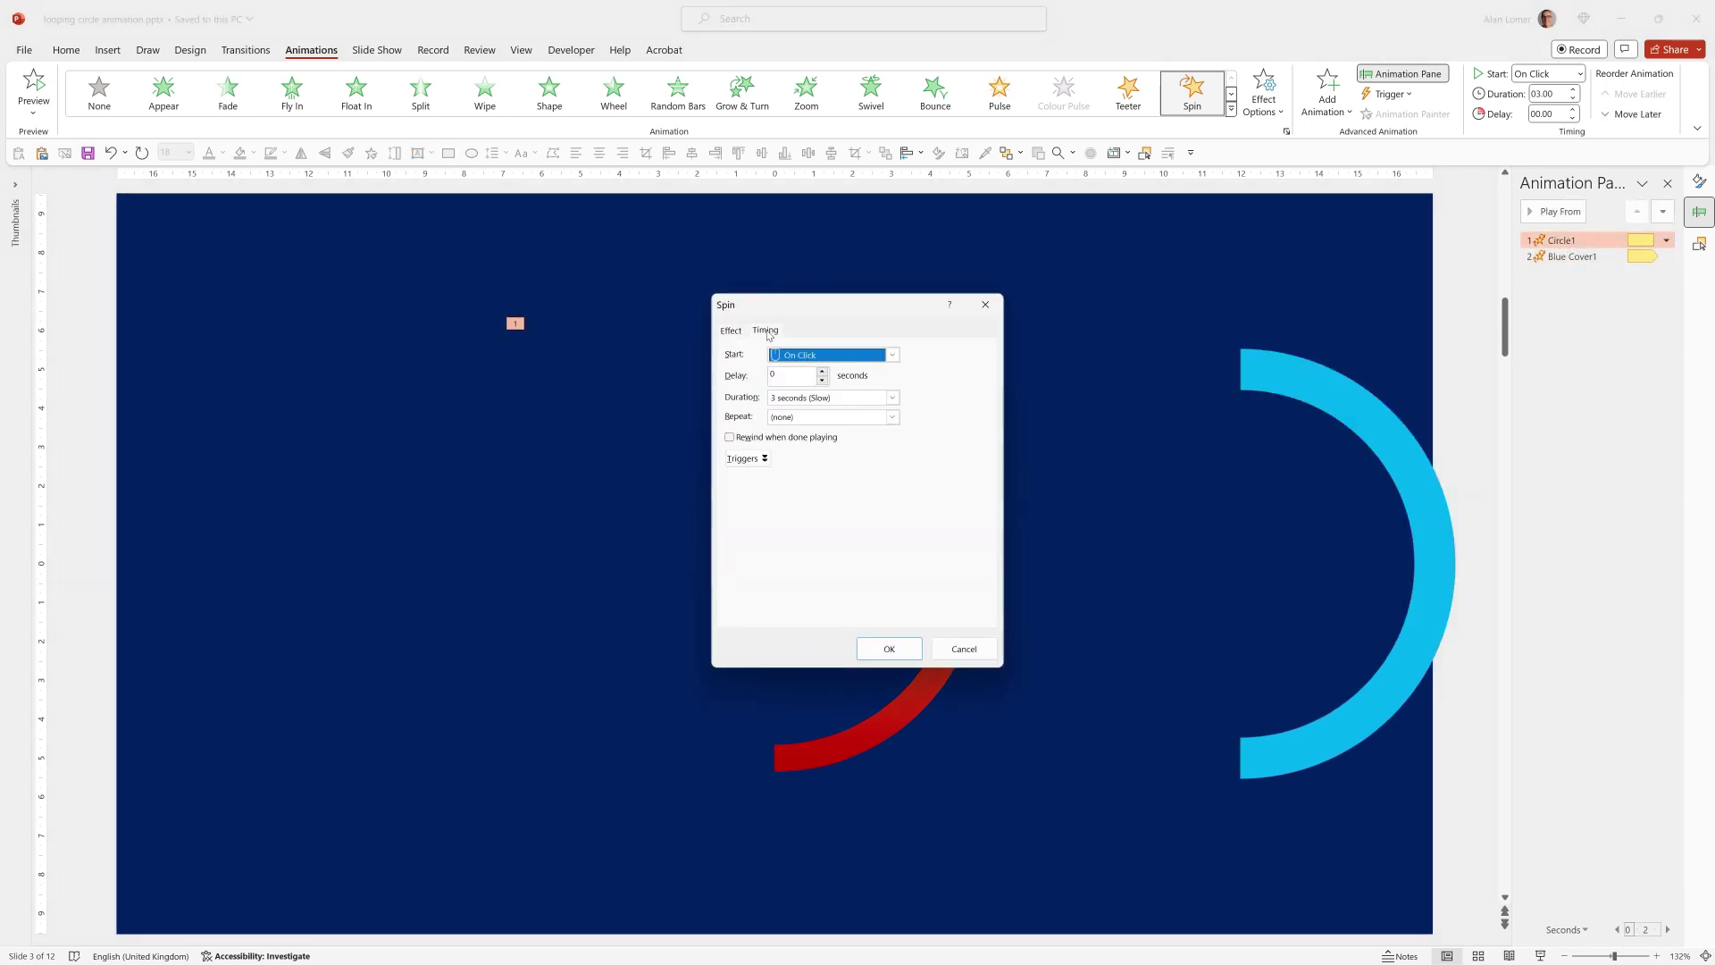
click(892, 417)
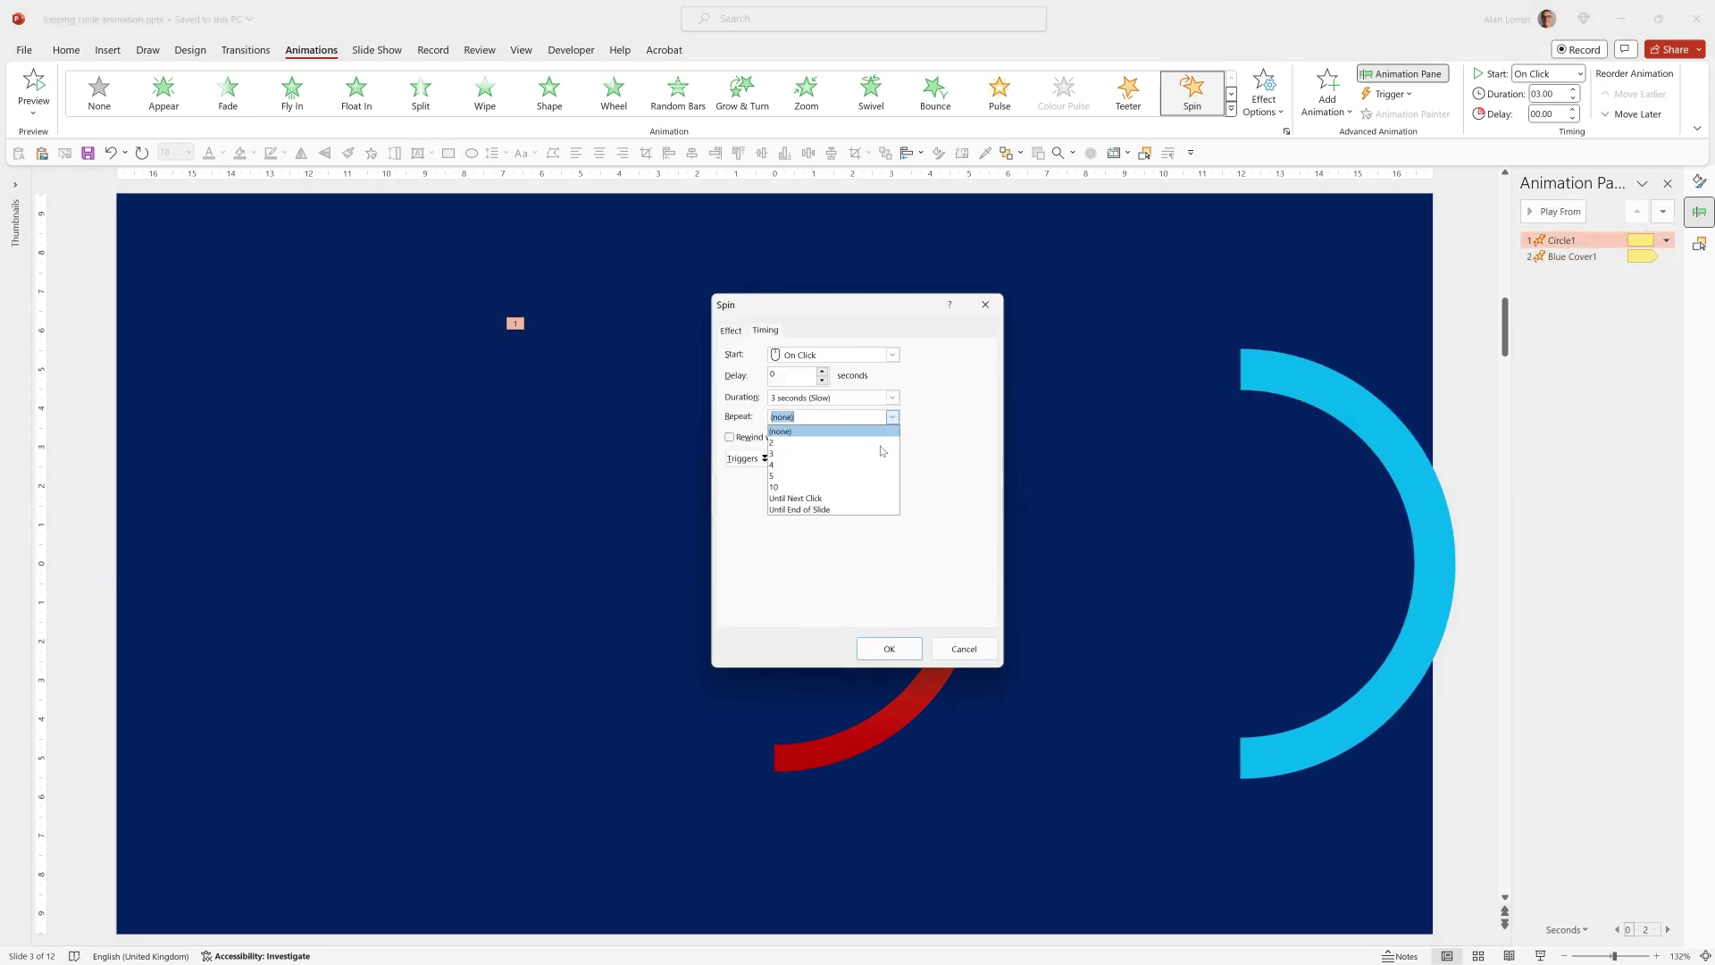
click(844, 514)
click(888, 649)
Set both spin animations to start With Previous
click(1572, 256)
shift+click(1560, 240)
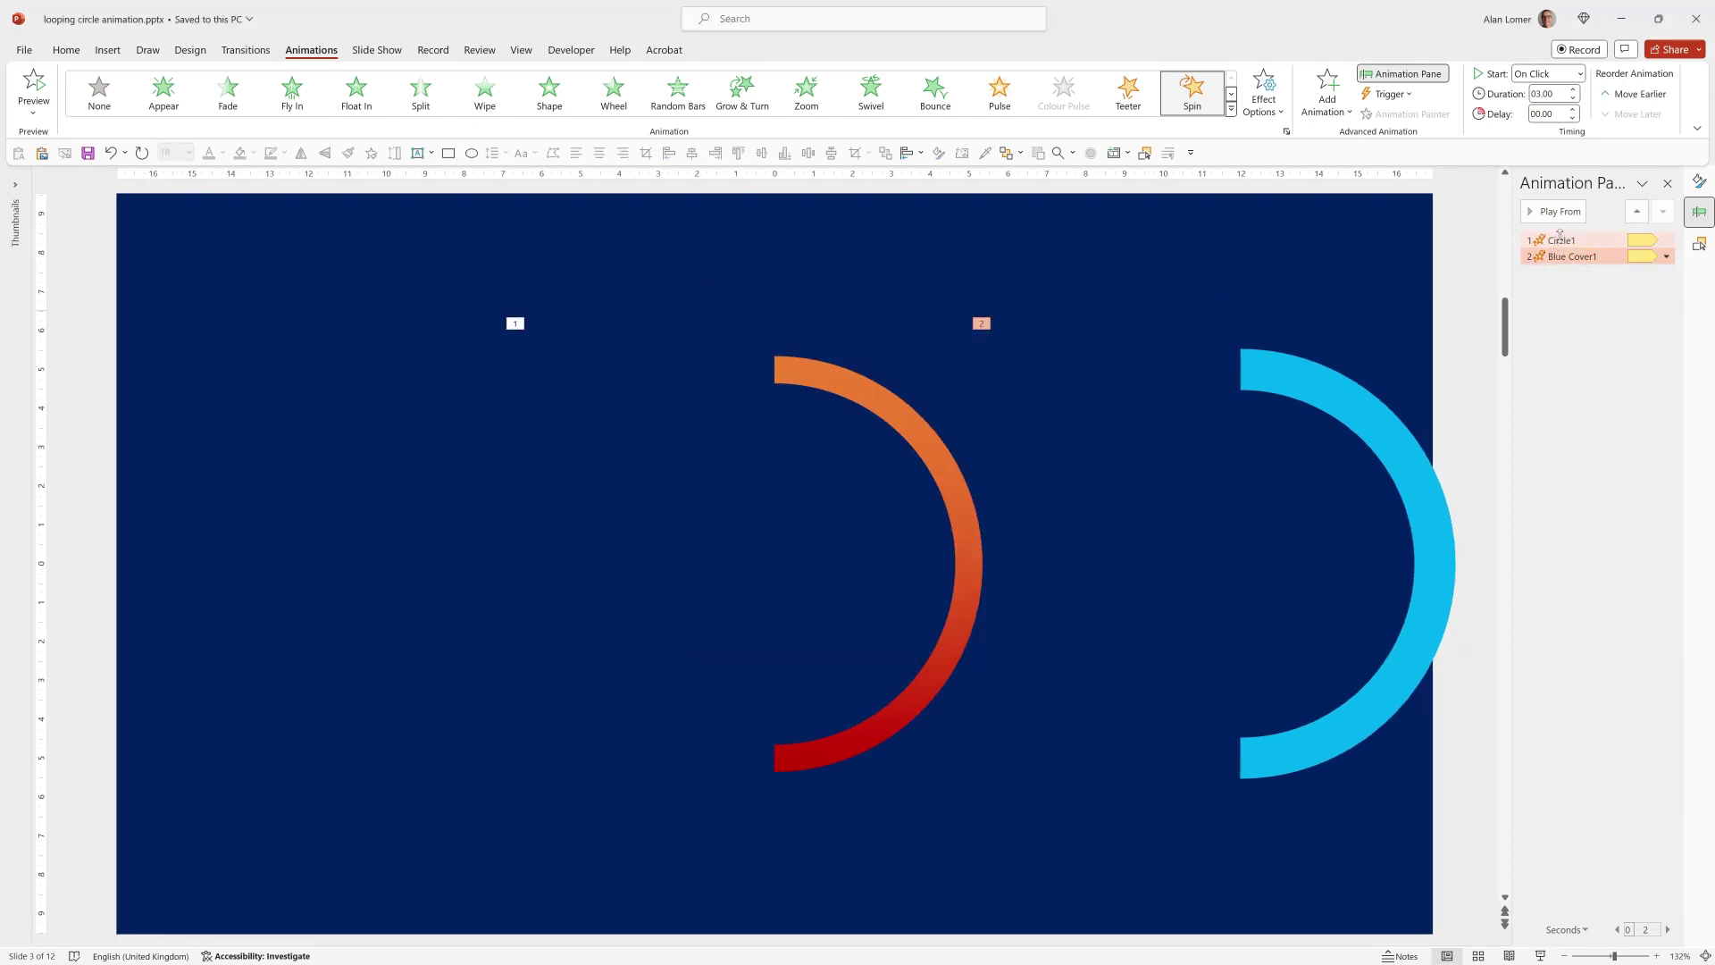
click(1554, 73)
click(1547, 114)
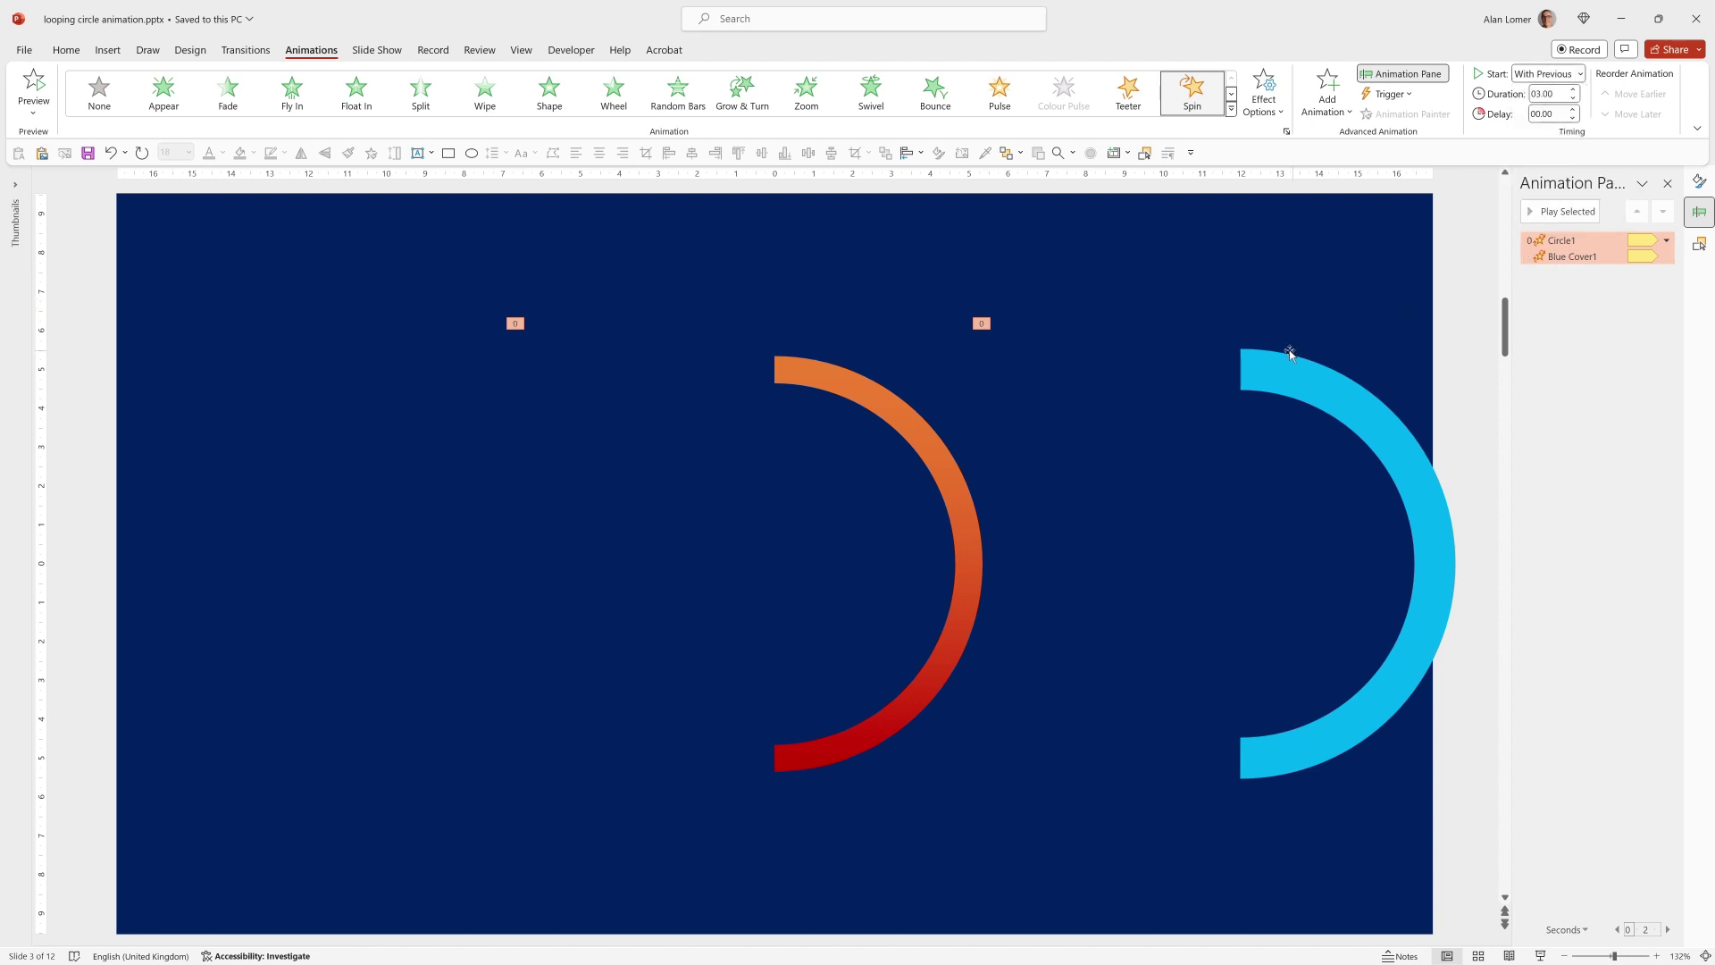
click(1254, 367)
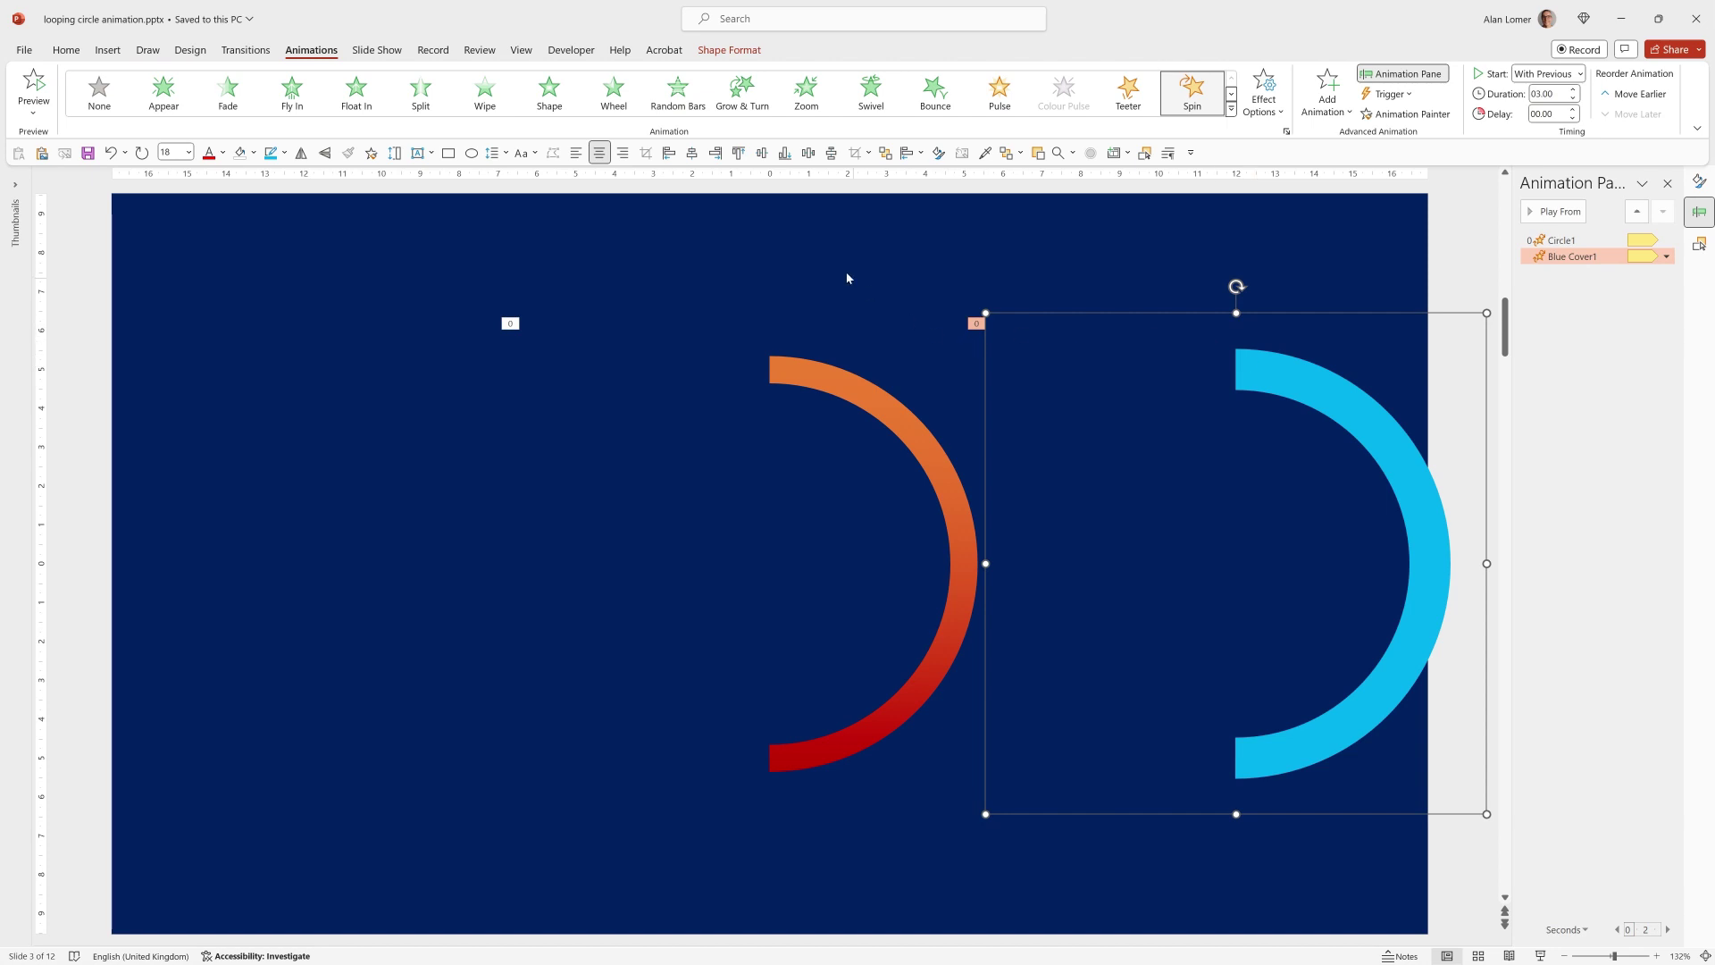
Centre the blue arc group horizontally on the slide
click(793, 376)
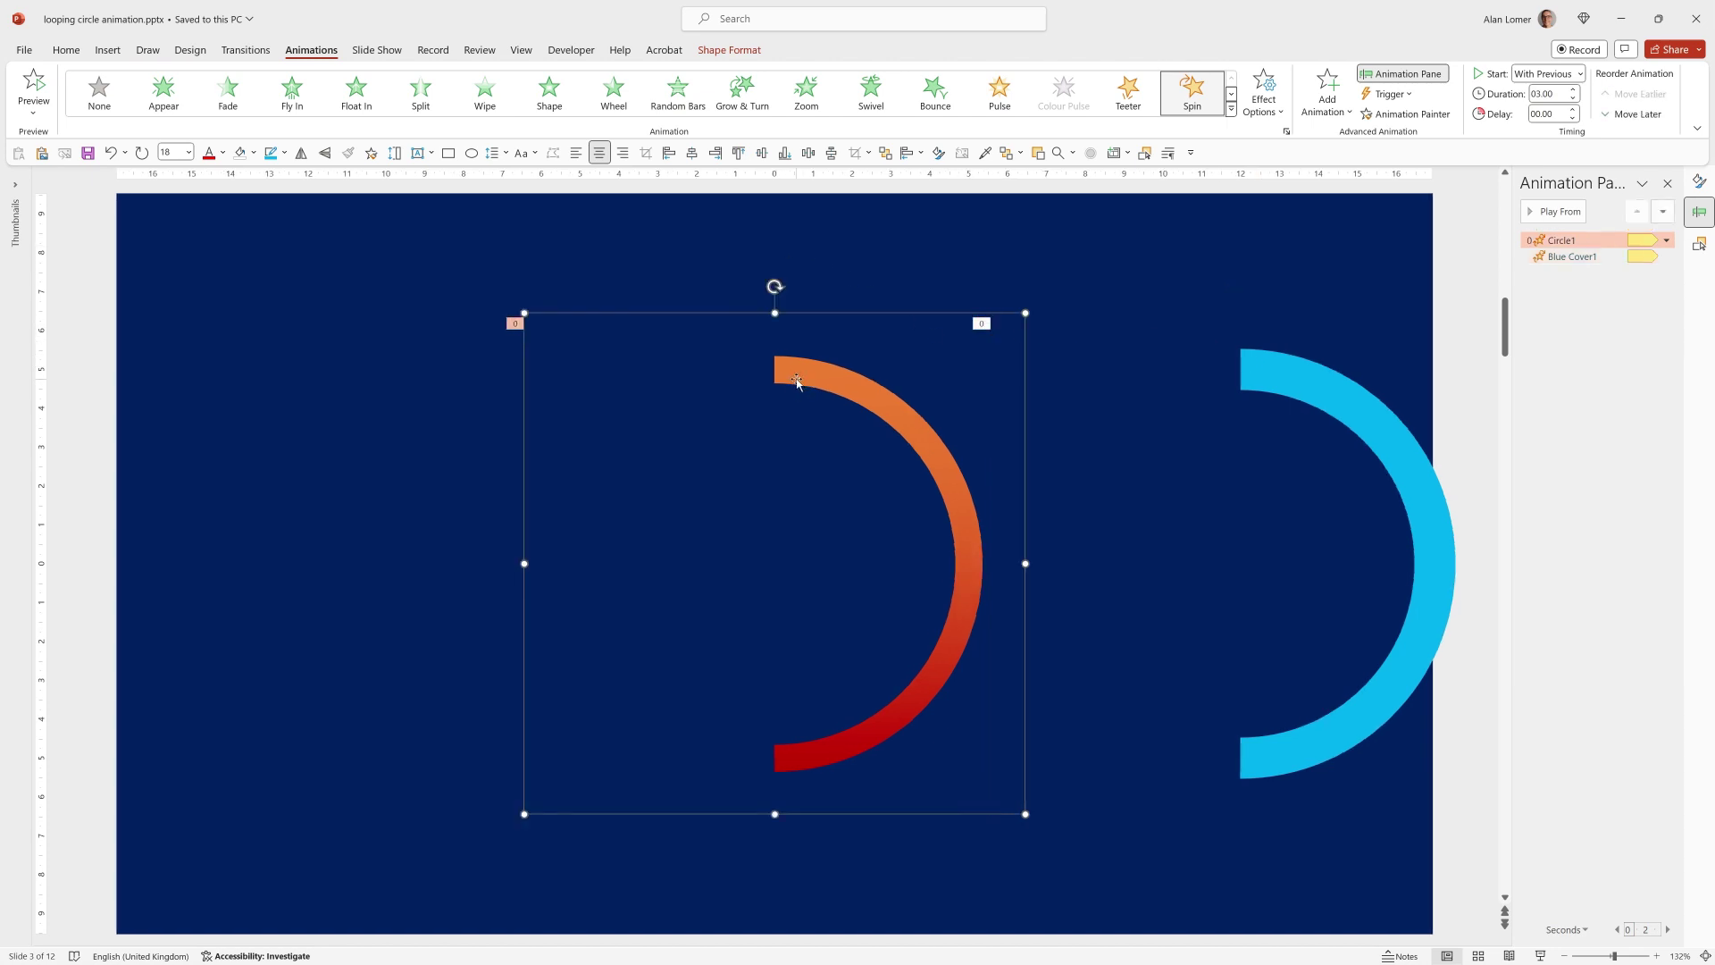
click(1256, 371)
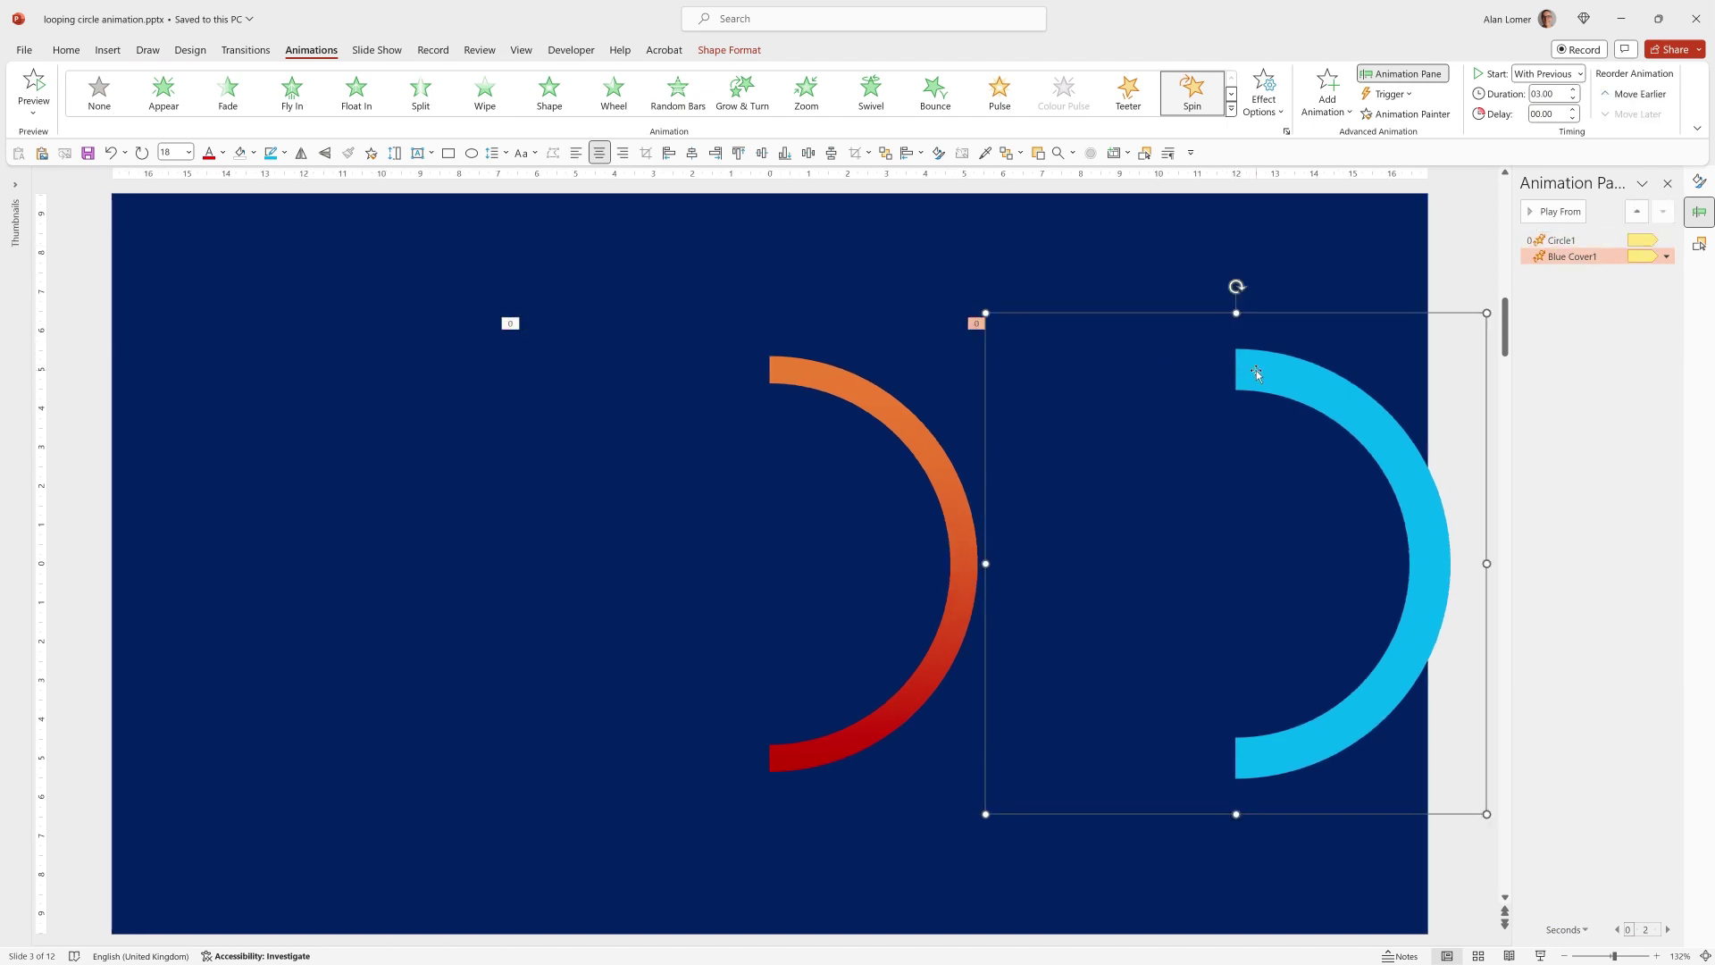
click(693, 154)
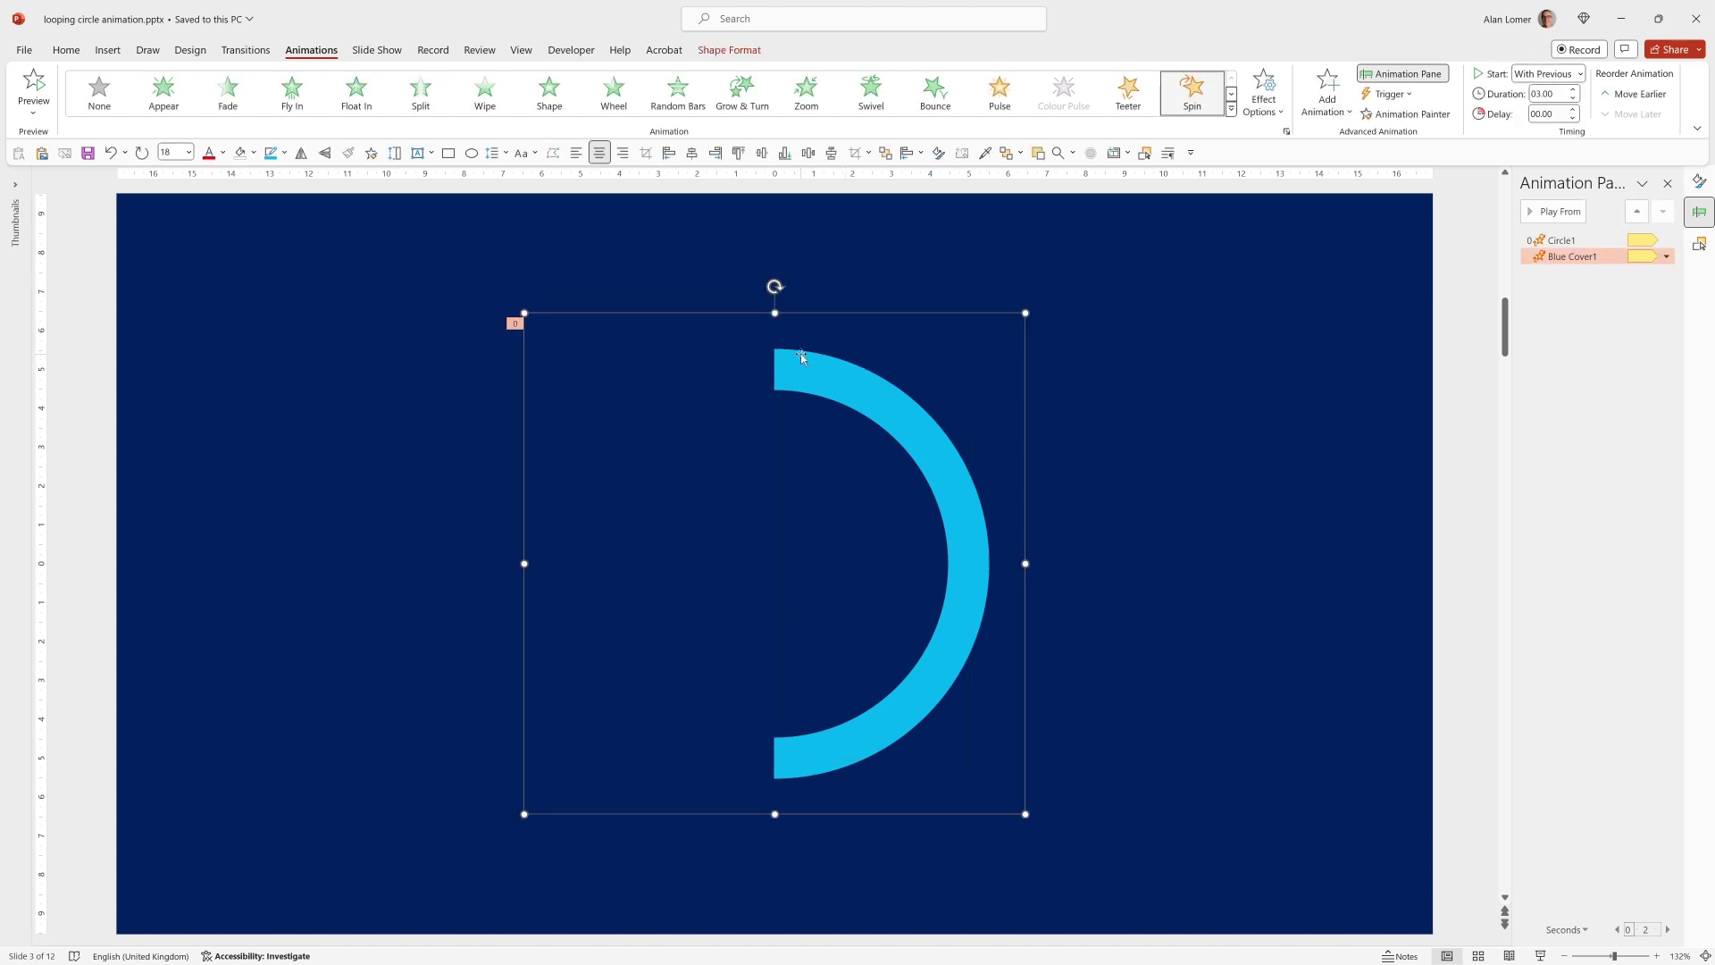
Eyedrop the navy slide background as the cyan arc's outline colour
click(800, 362)
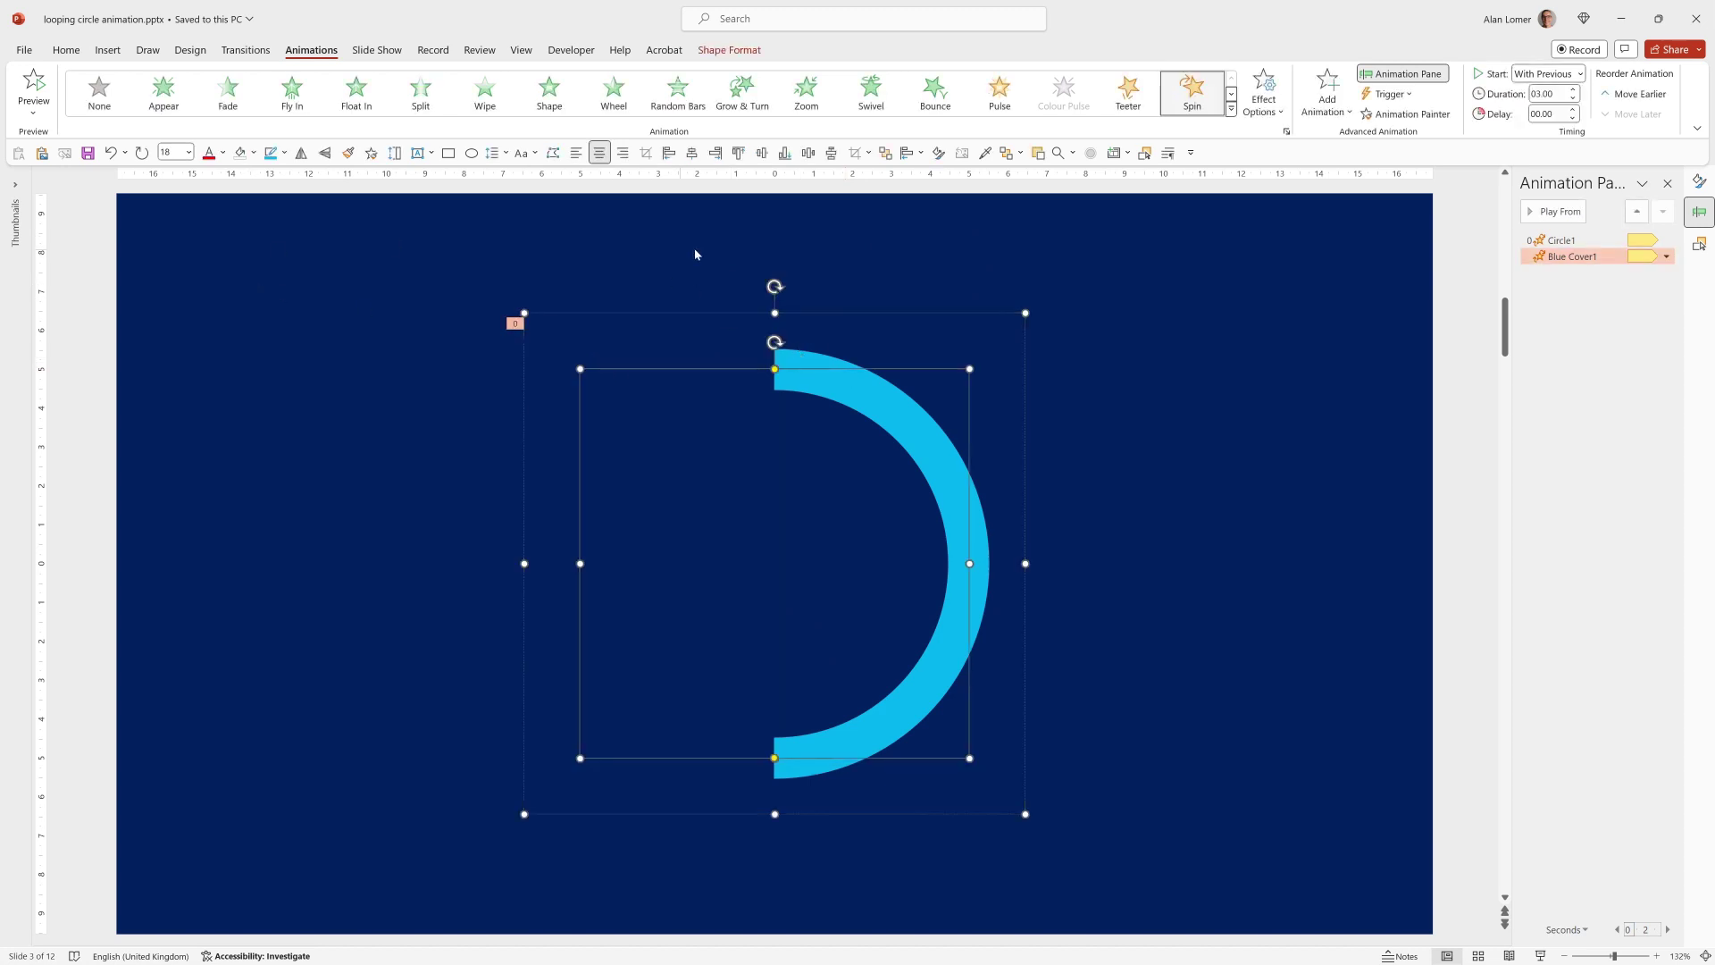
click(66, 51)
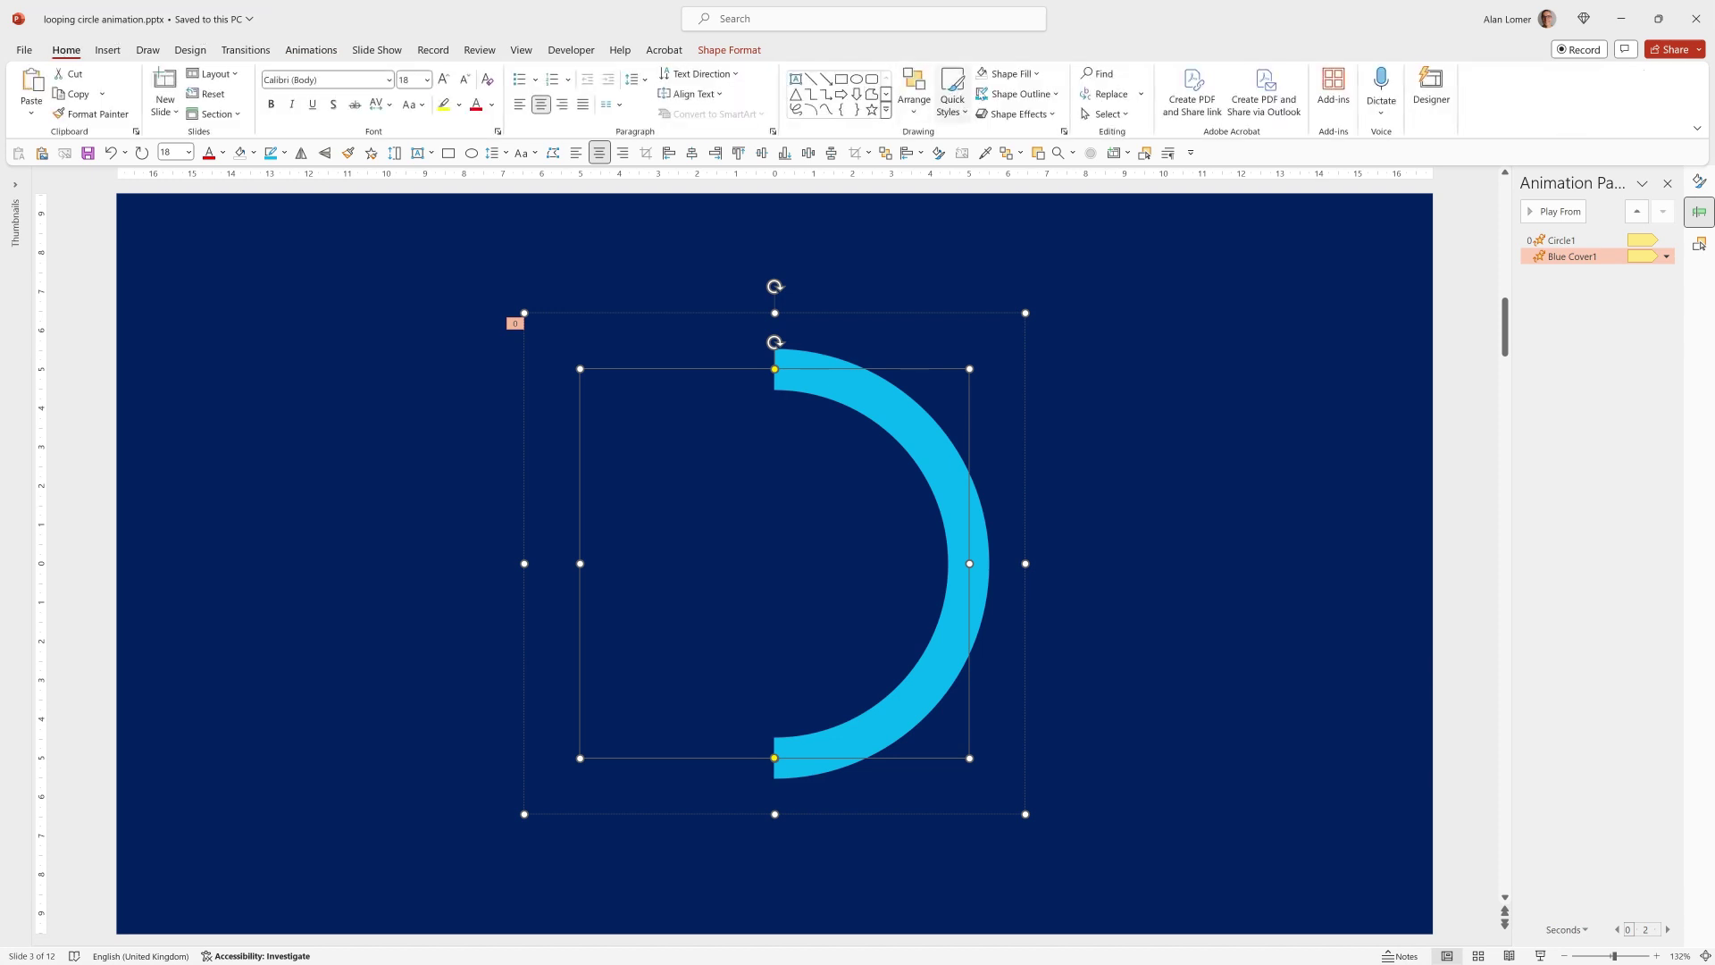
click(1018, 94)
click(1027, 360)
click(1215, 236)
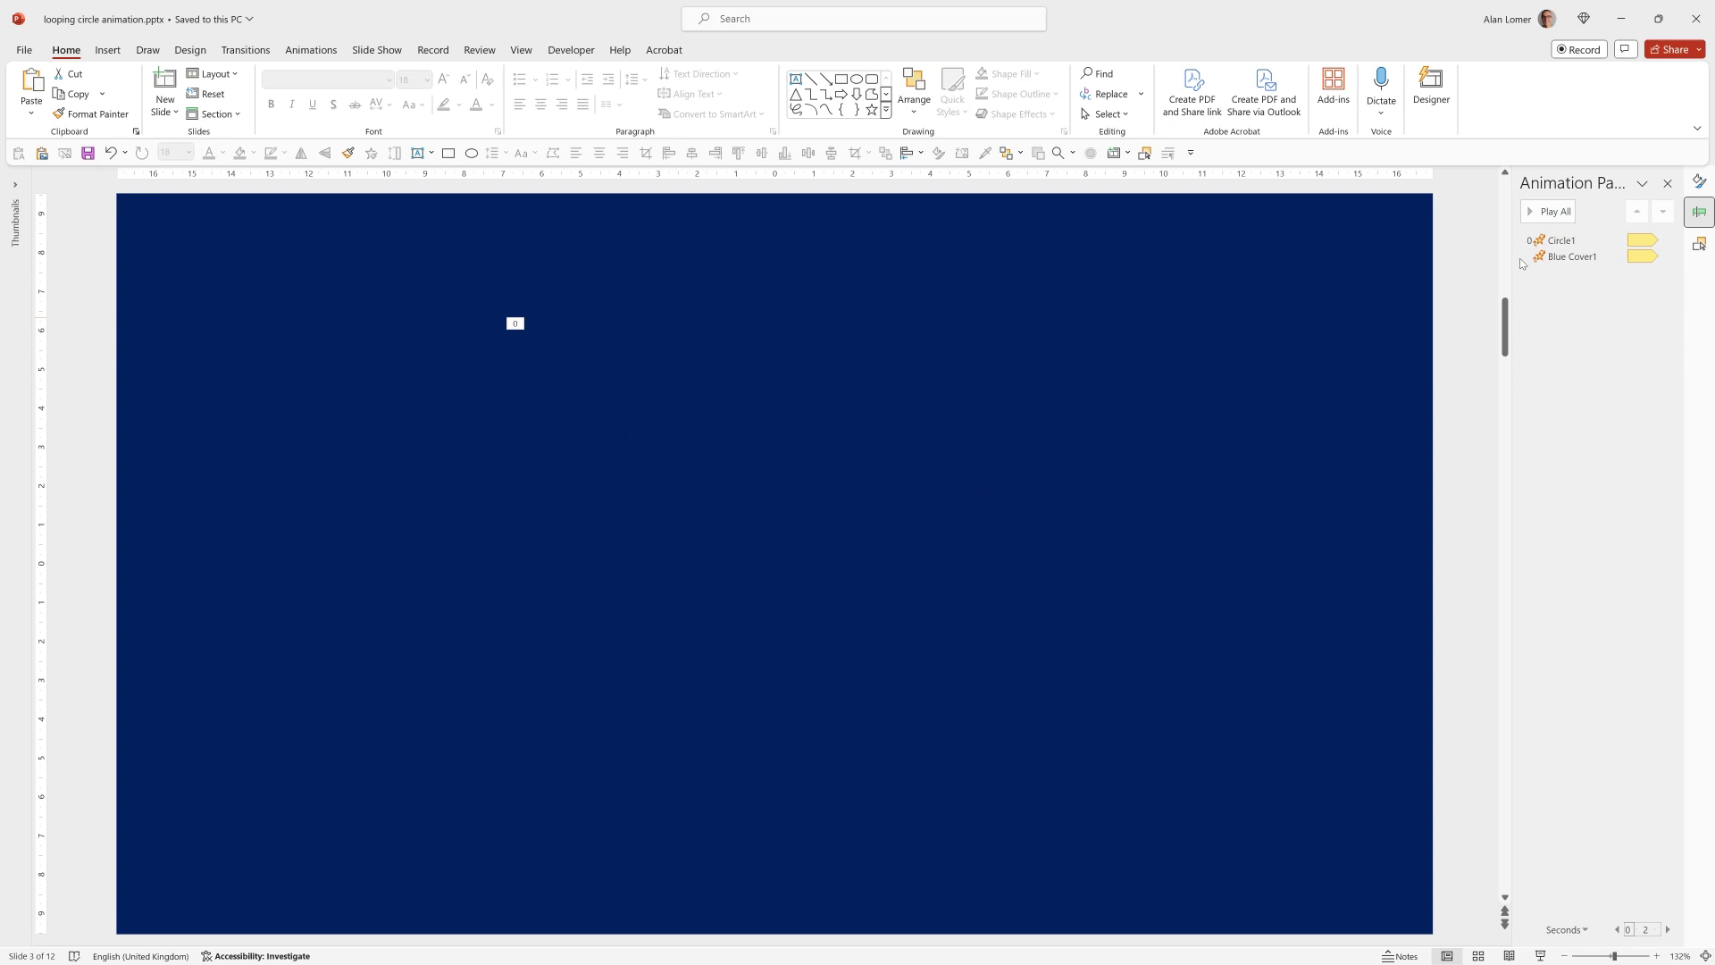
Give the Circle1 spin a 1-second smooth start
double_click(1568, 242)
drag(912, 401, 880, 401)
text(1)
key(Tab)
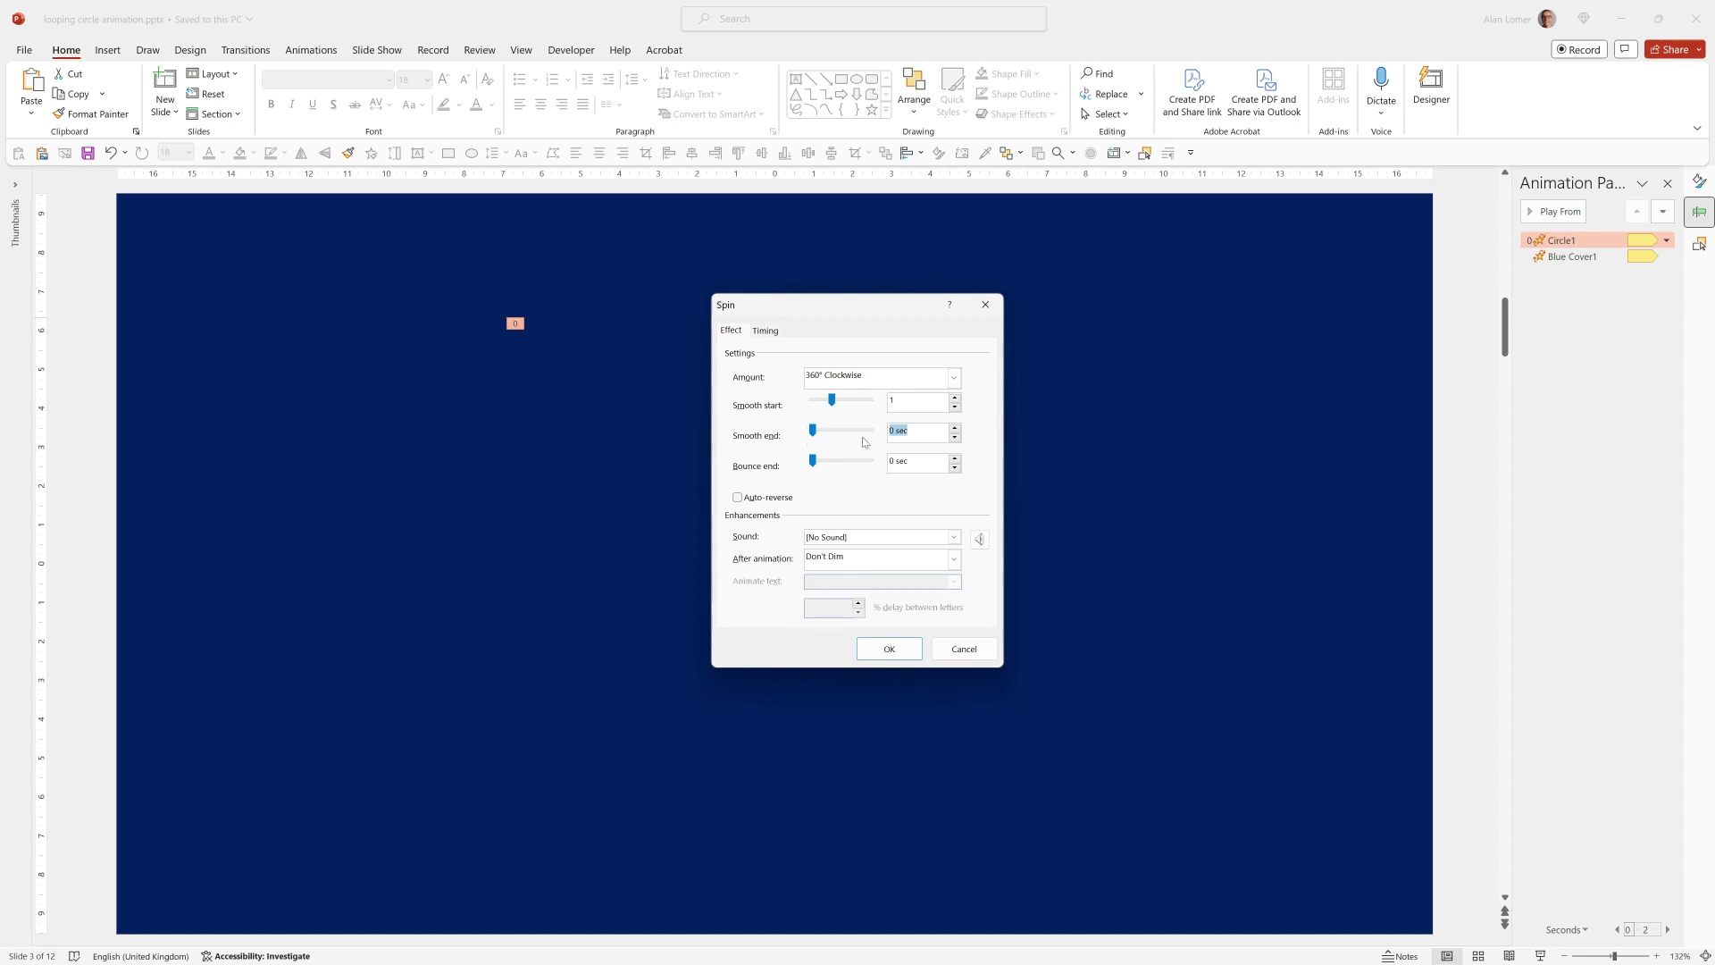
click(888, 650)
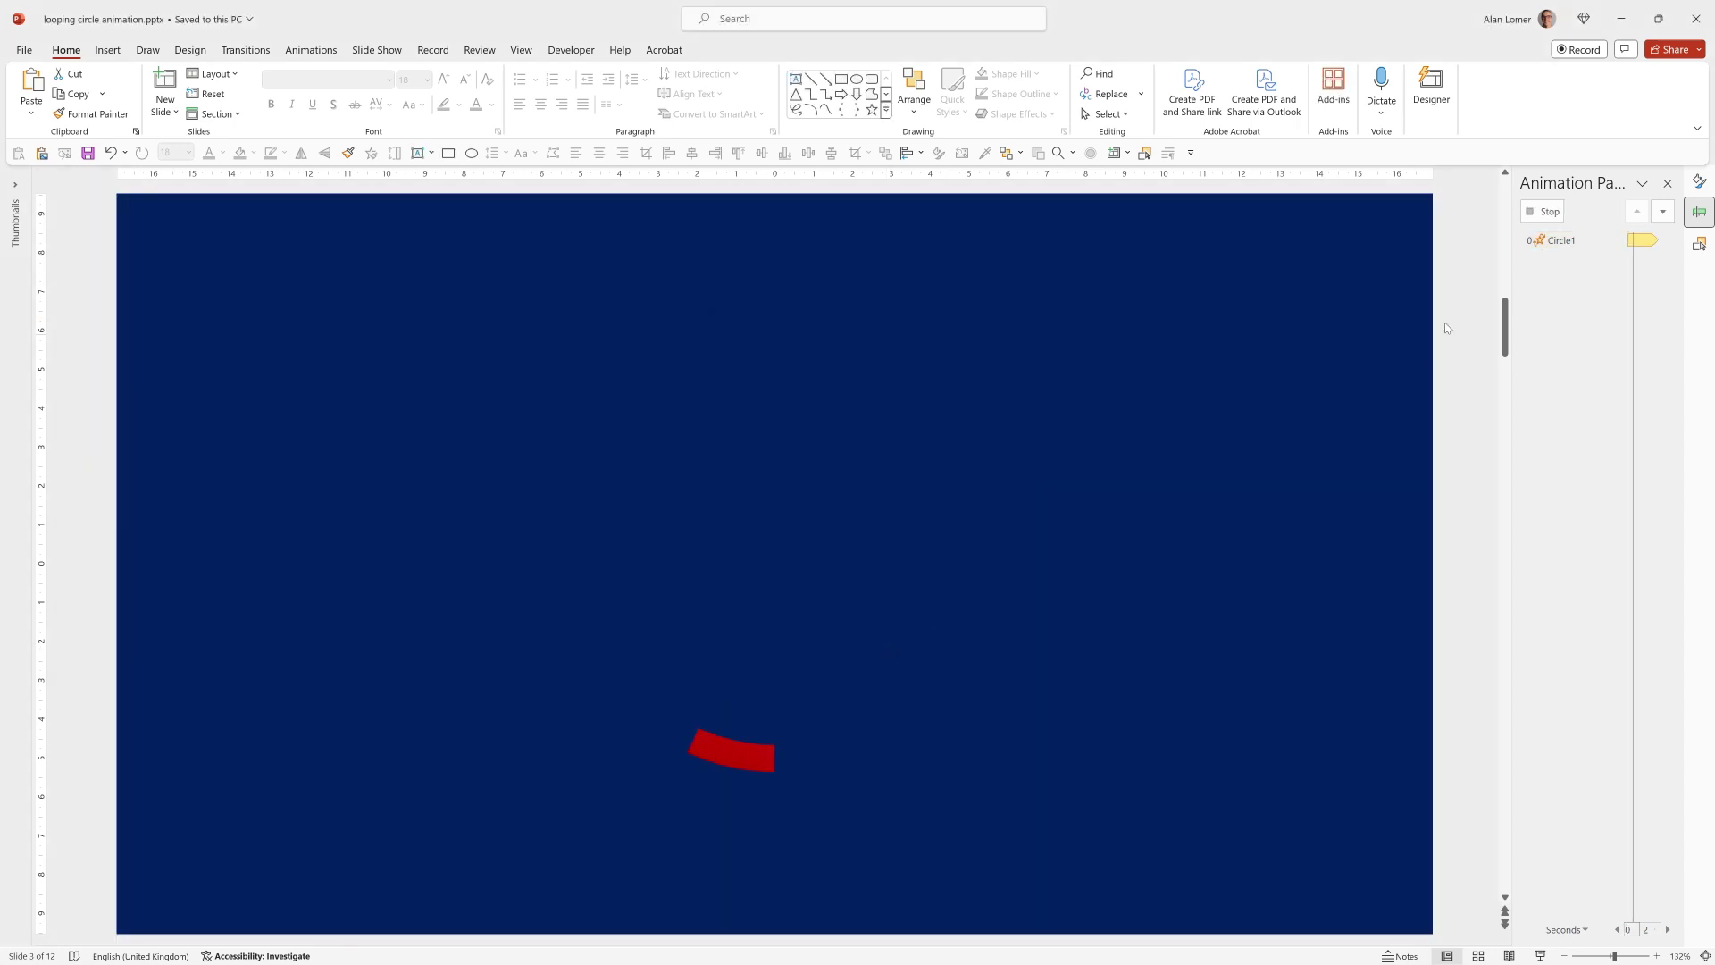
Give the Blue Cover1 spin a 1-second smooth start and 1-second smooth end
click(1572, 258)
double_click(1572, 258)
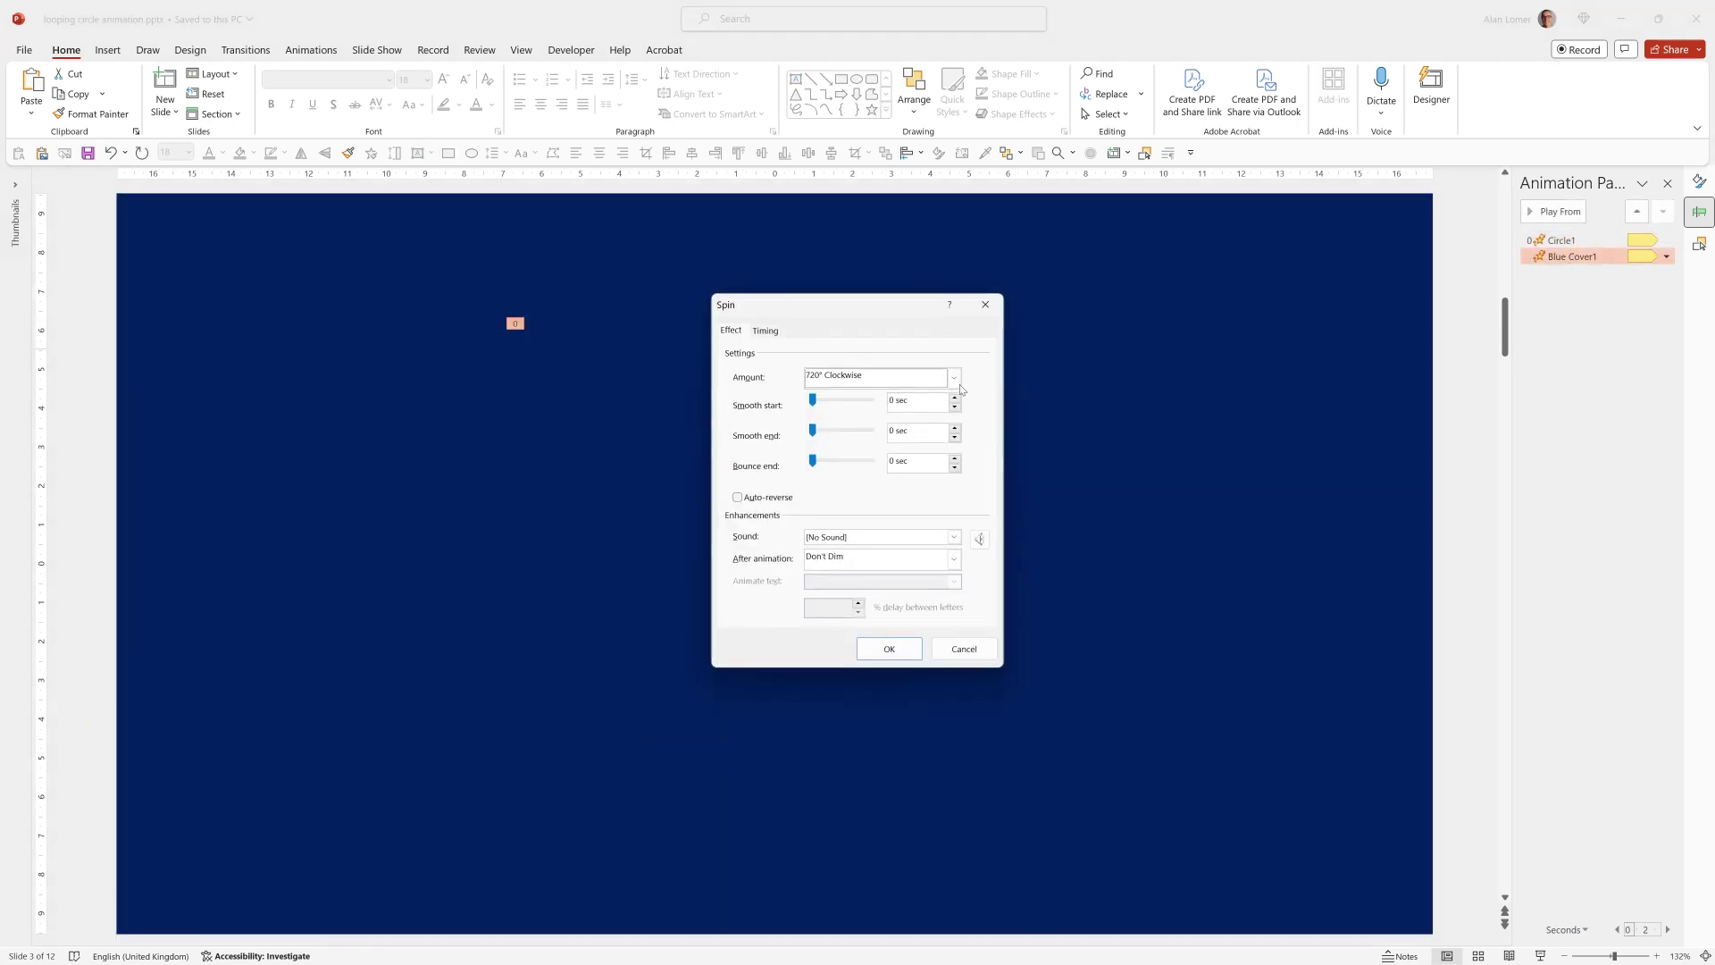
double_click(920, 400)
text(1)
key(Tab)
key(Tab)
text(1)
key(Tab)
click(888, 650)
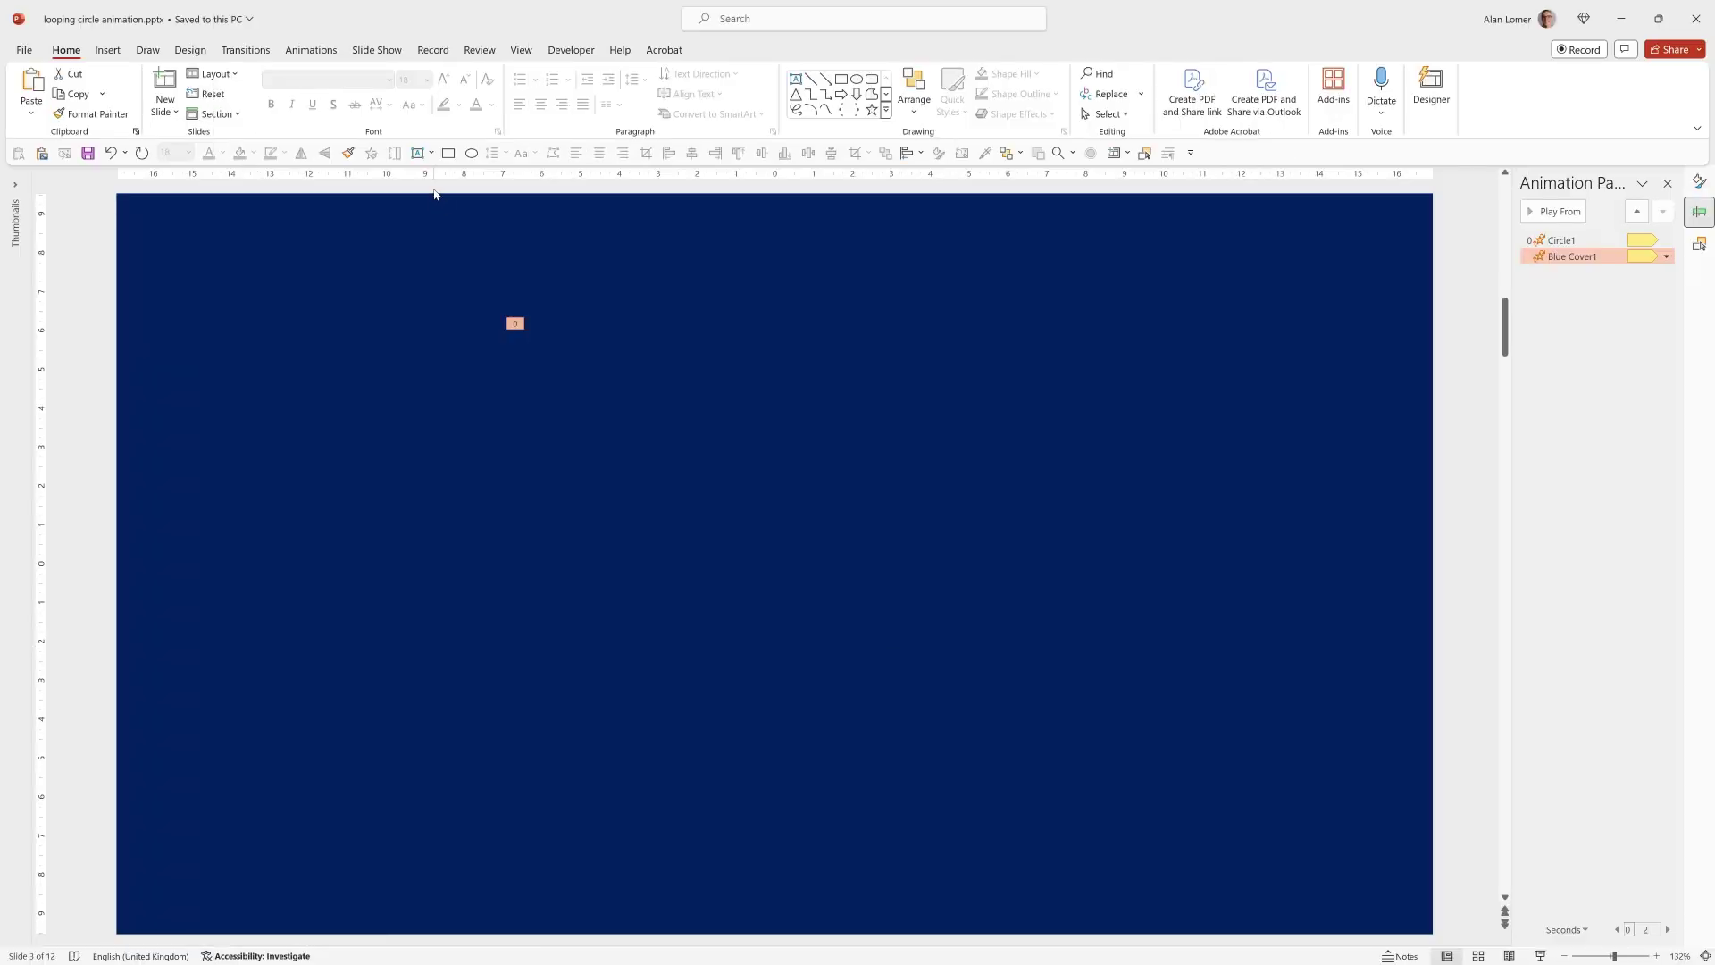
Select the circle and its blue cover together and duplicate them with Ctrl+D
drag(434, 194, 1171, 906)
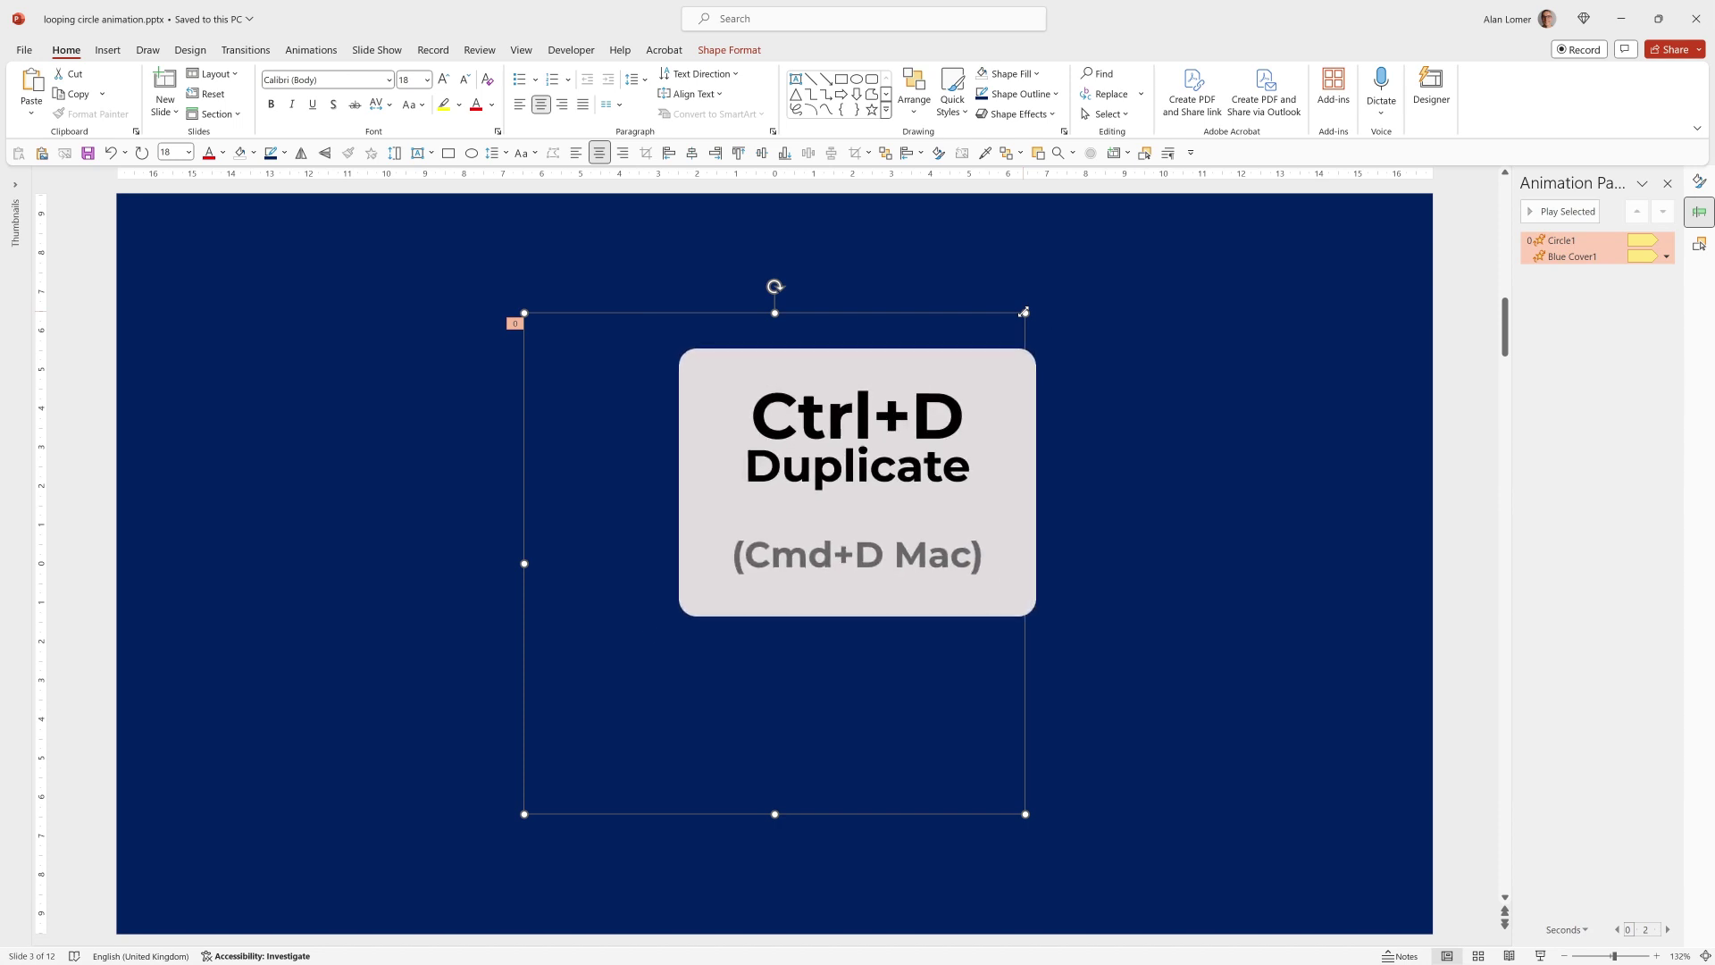
key(ctrl+d)
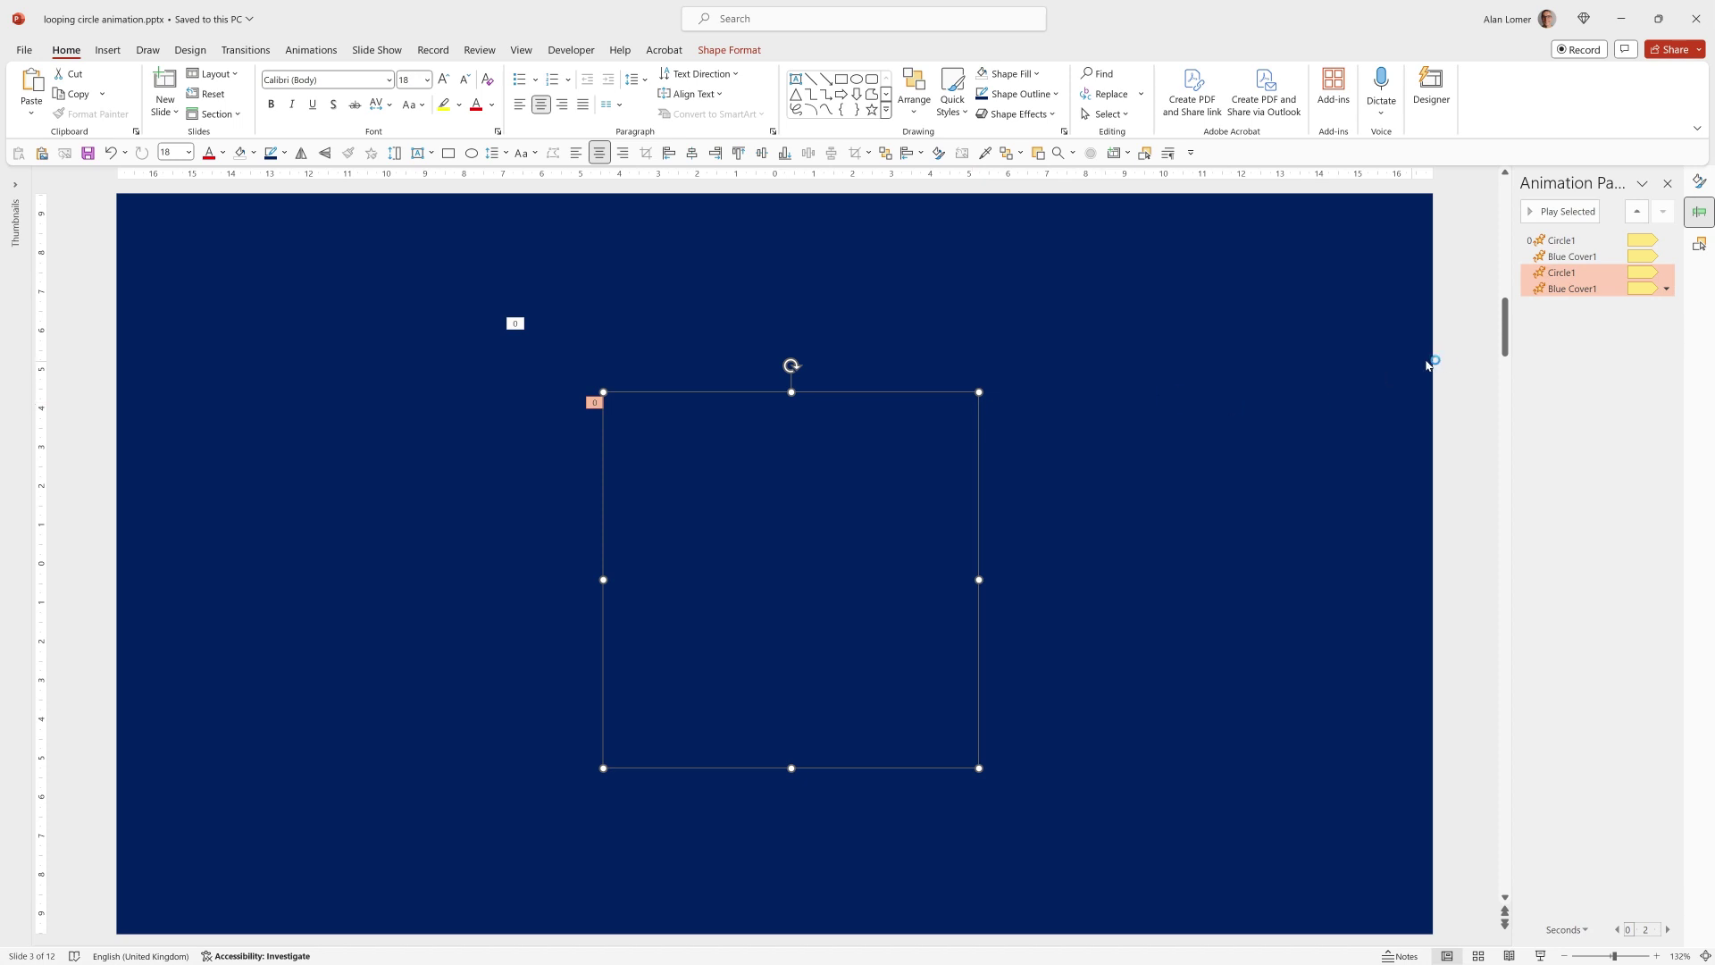
Set the Spin amount of the copied blue cover and circle to Counterclockwise
double_click(1562, 288)
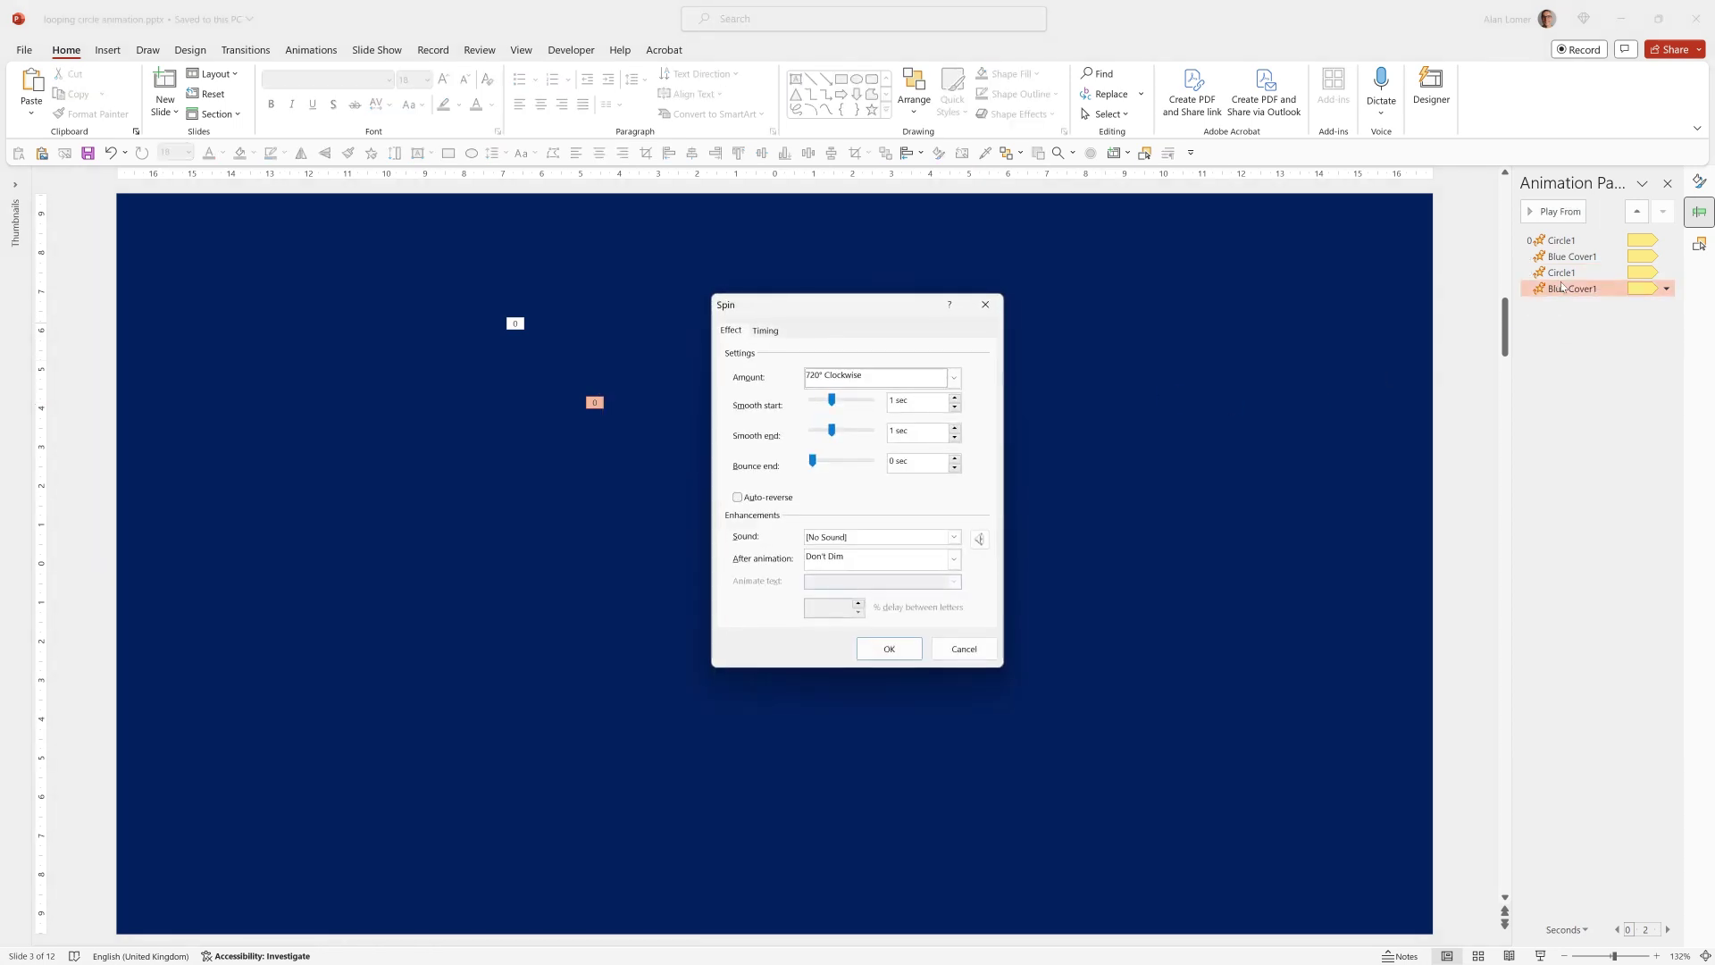
click(840, 375)
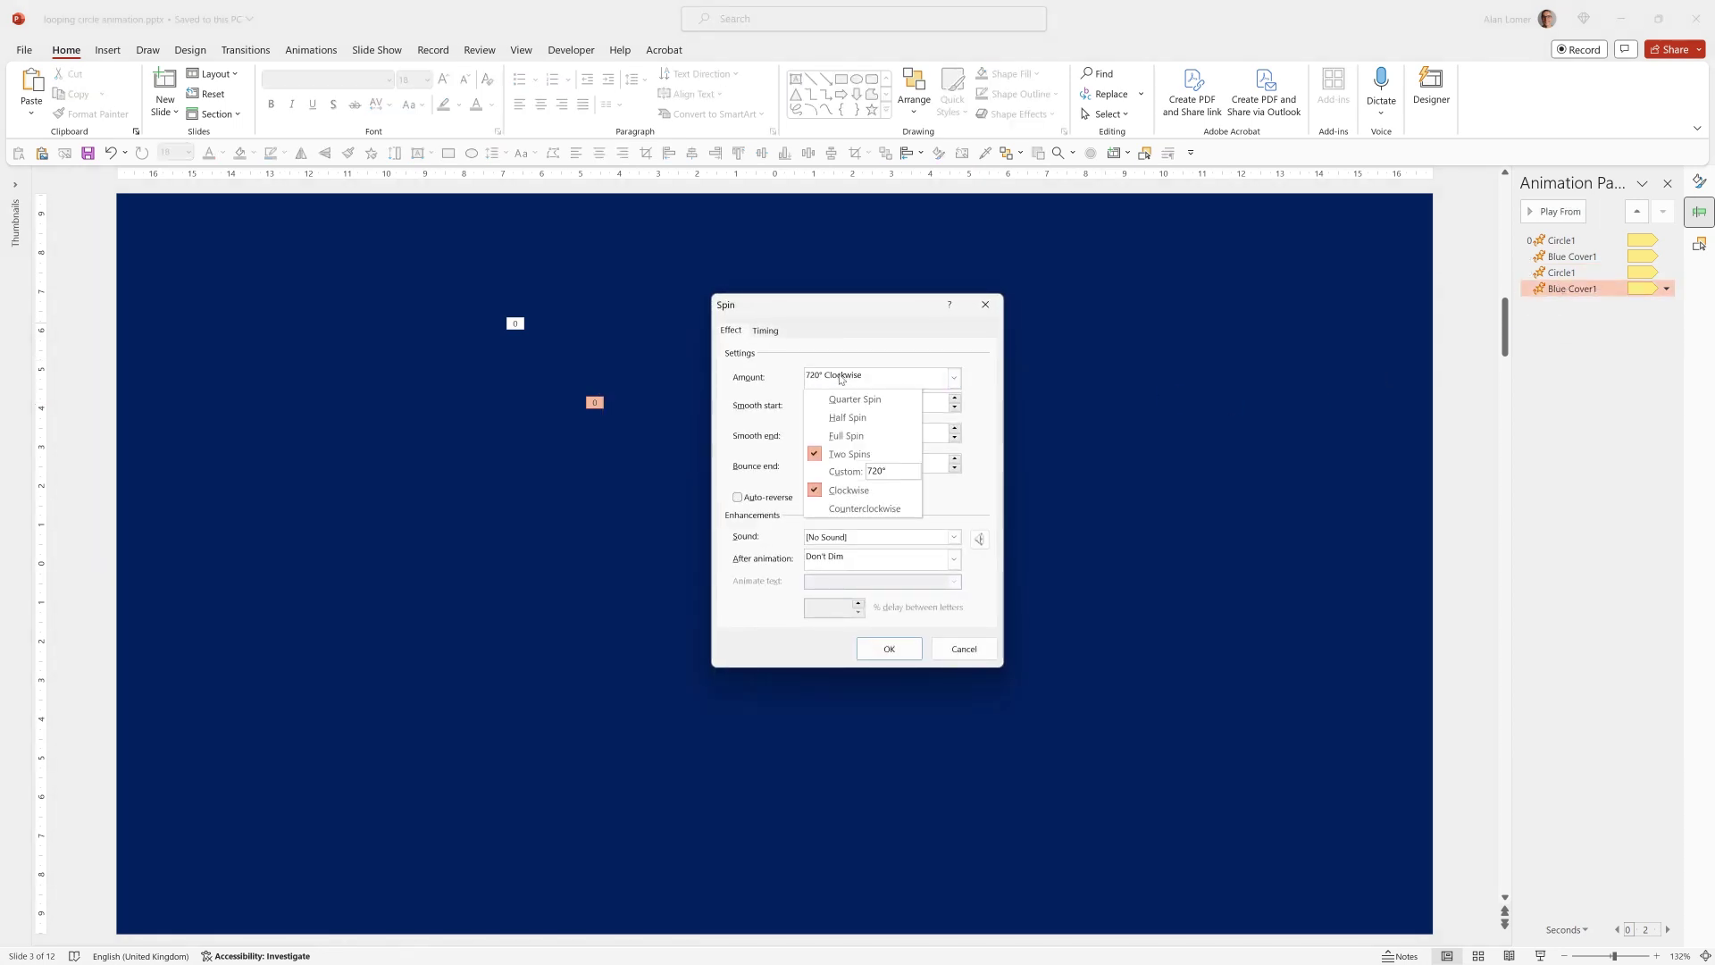
click(833, 511)
click(882, 657)
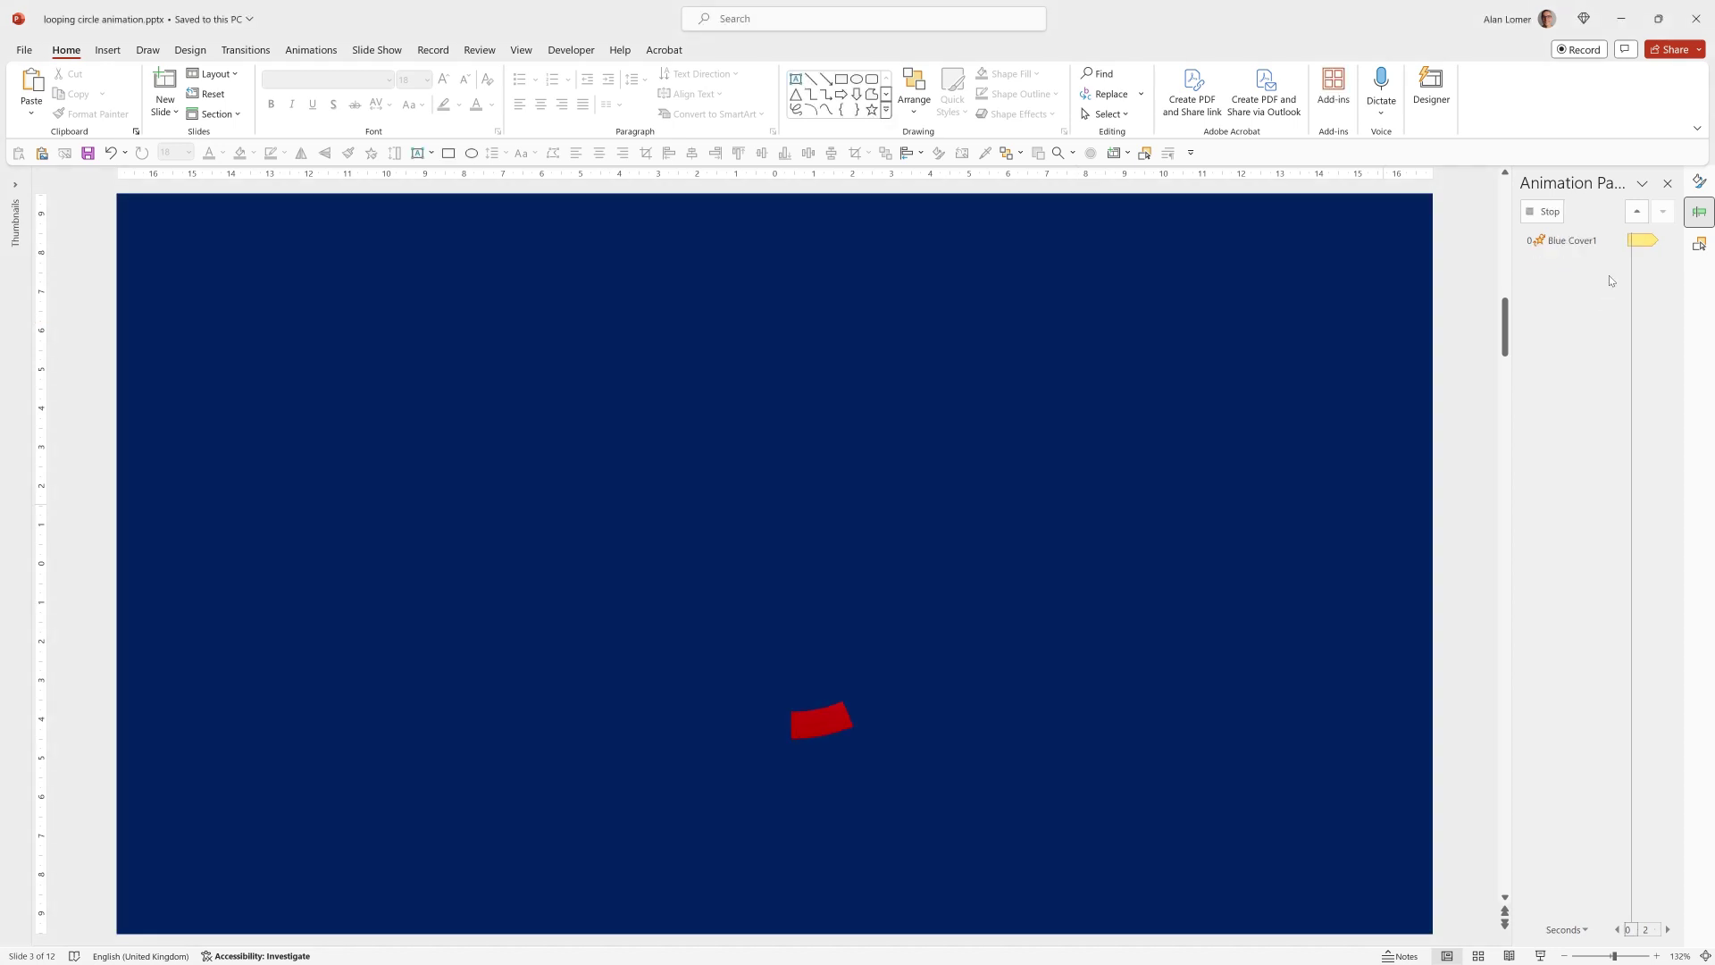
double_click(1572, 273)
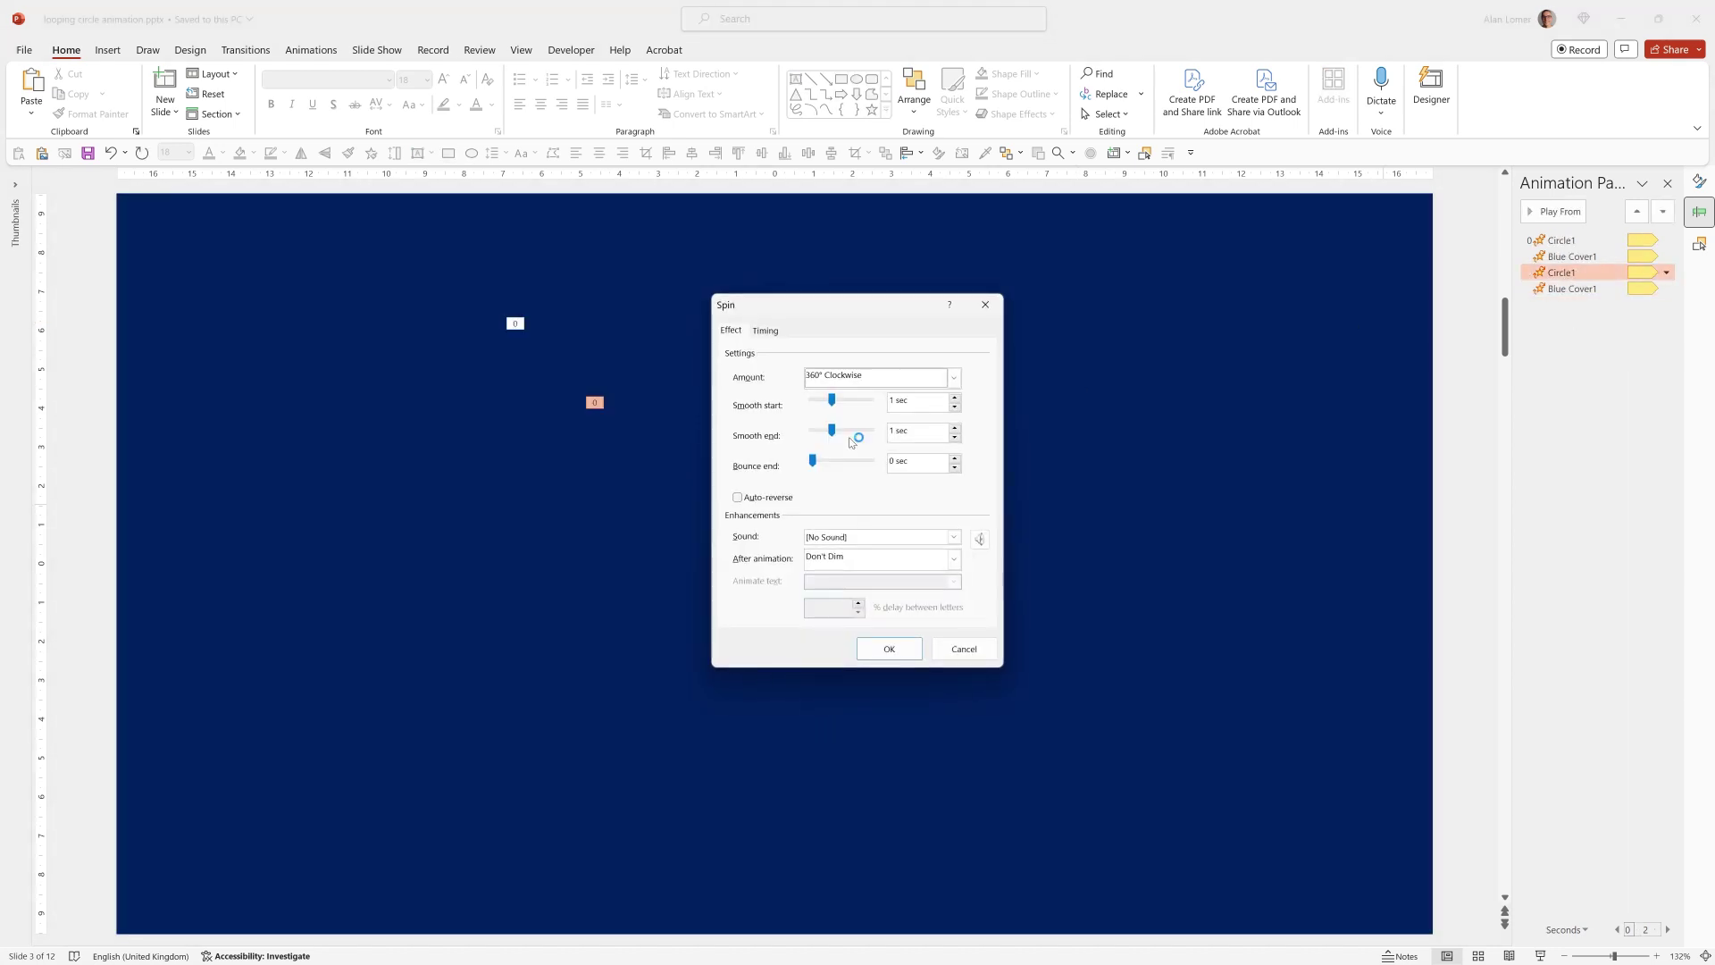
click(831, 379)
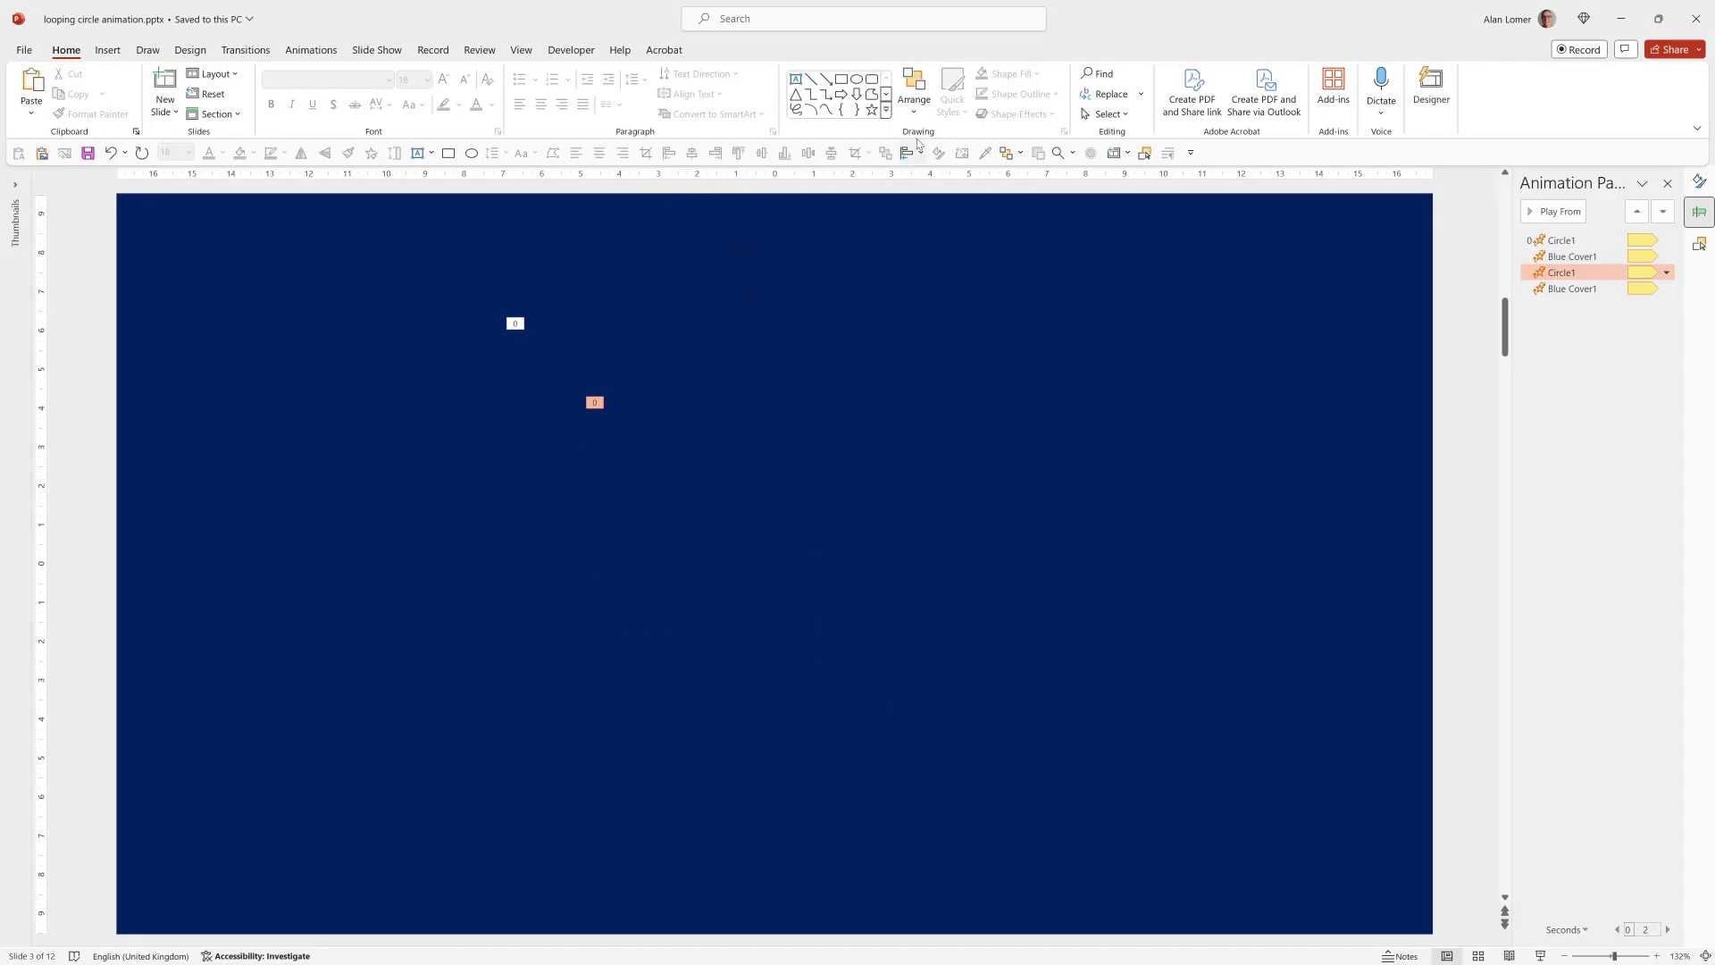
Rename the copied groups 'Blue Cover2 Smaller' and 'Circle2 Smaller' in the Selection Pane
click(914, 94)
click(947, 425)
click(1539, 241)
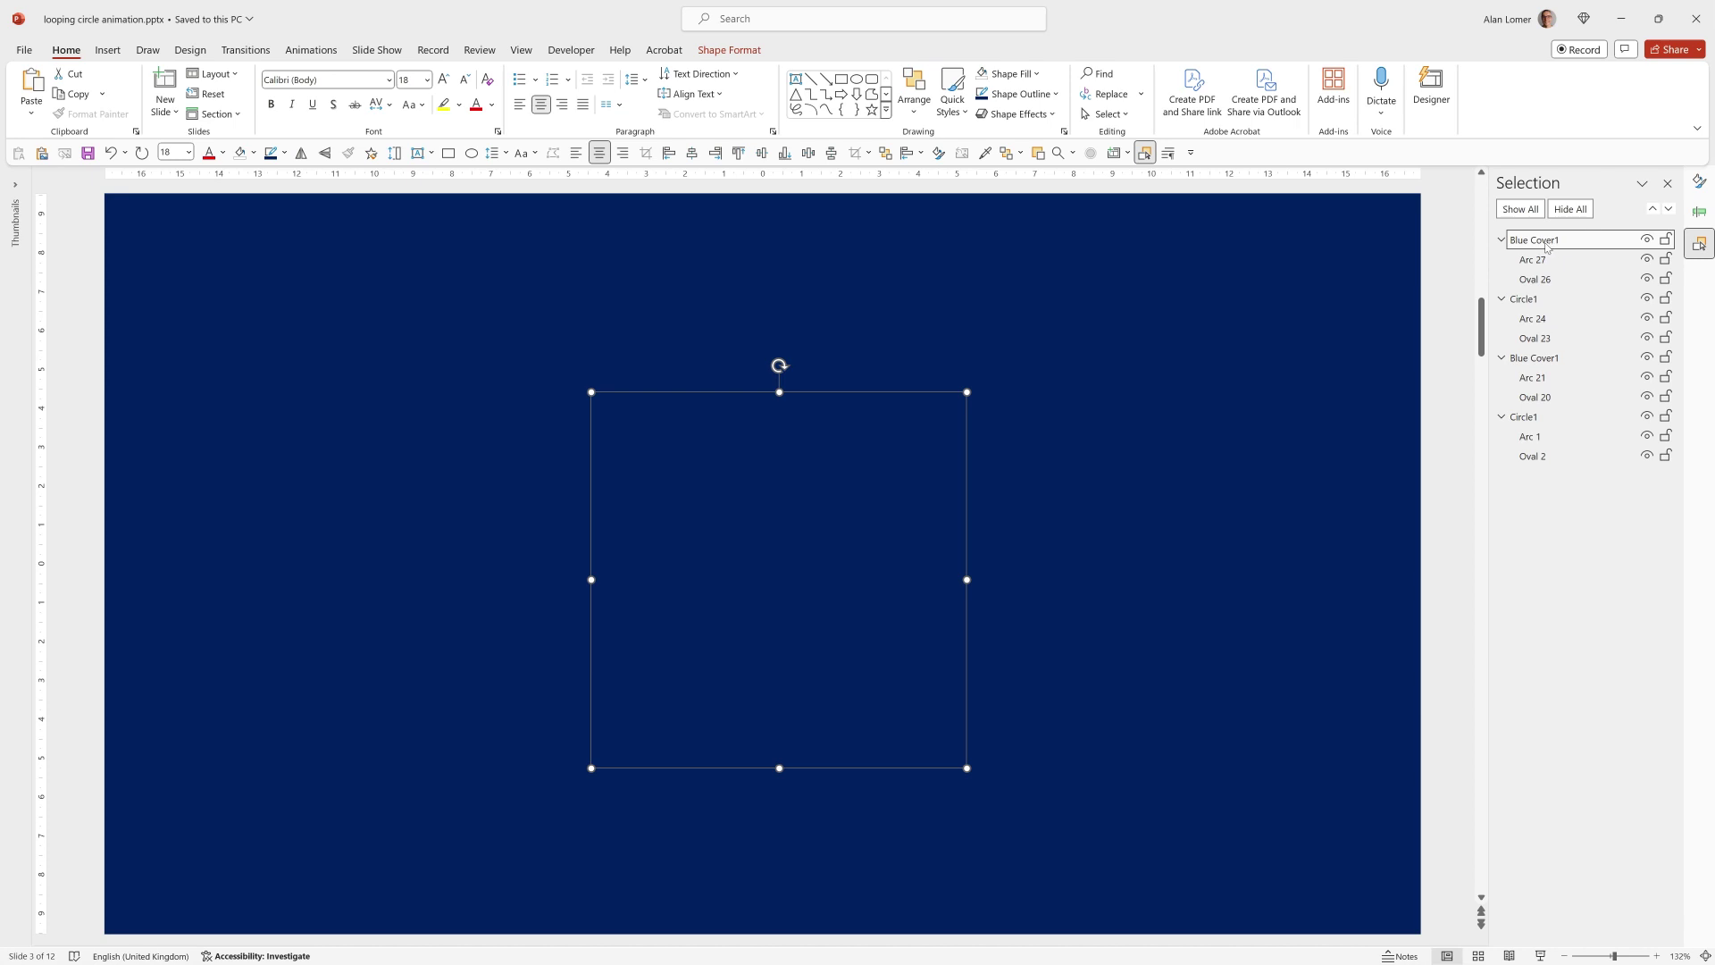
click(1546, 242)
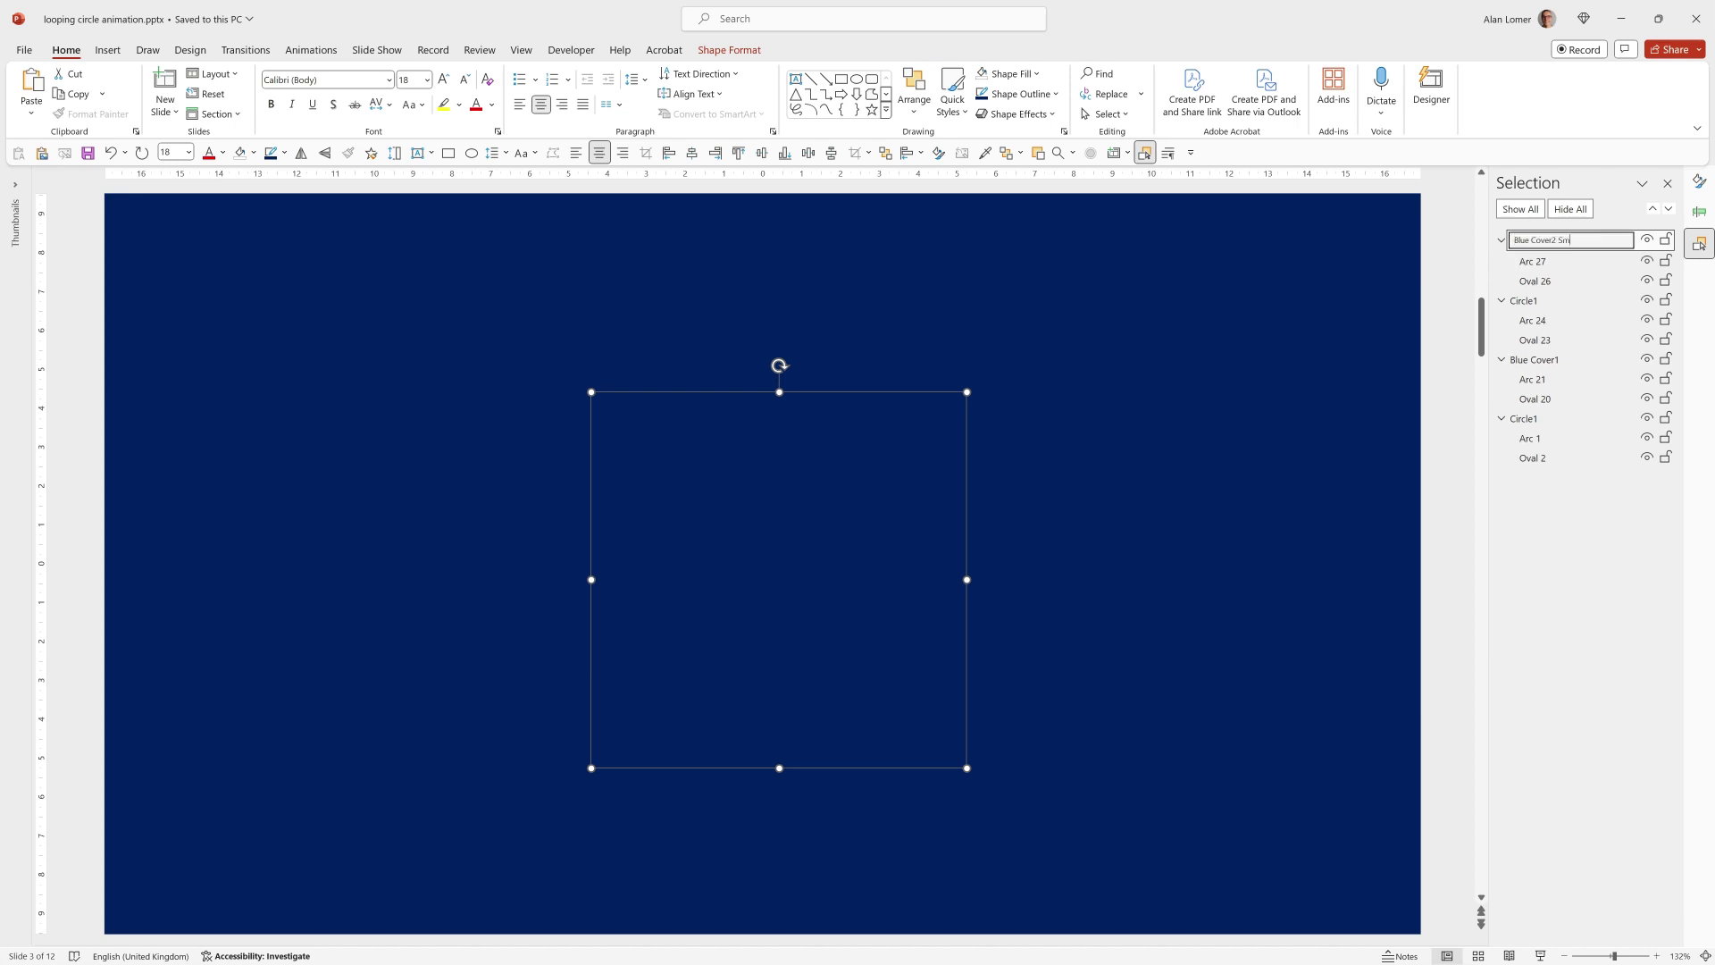
text(r)
key(Return)
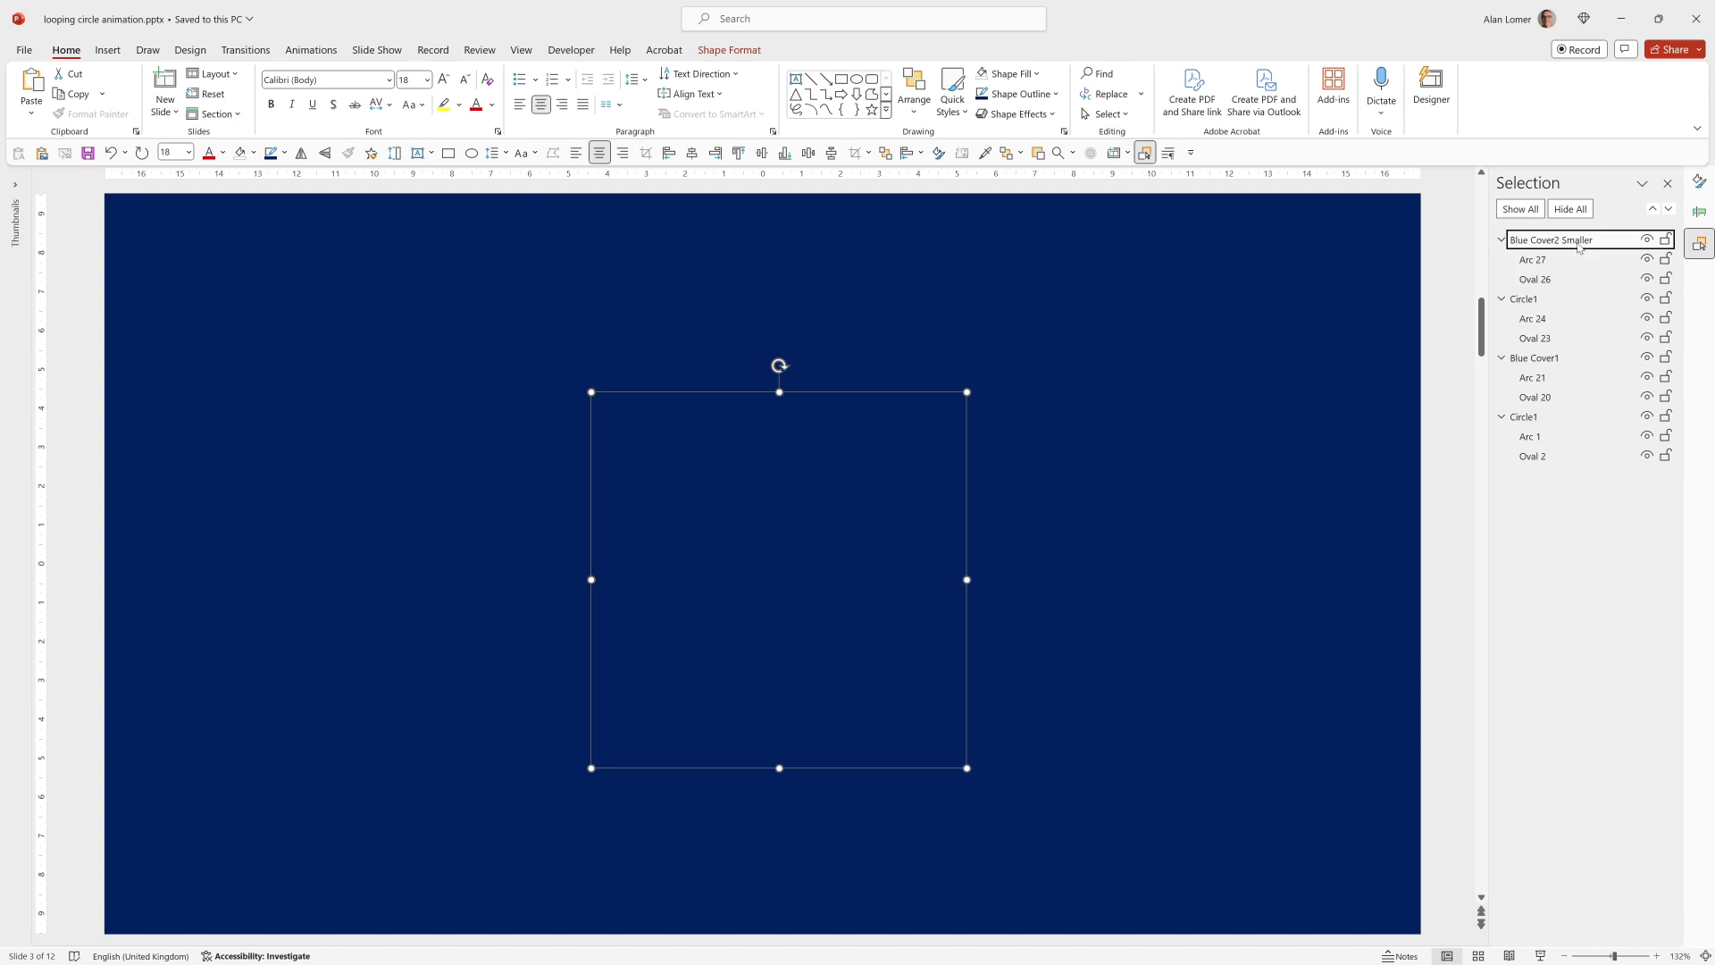
click(1555, 299)
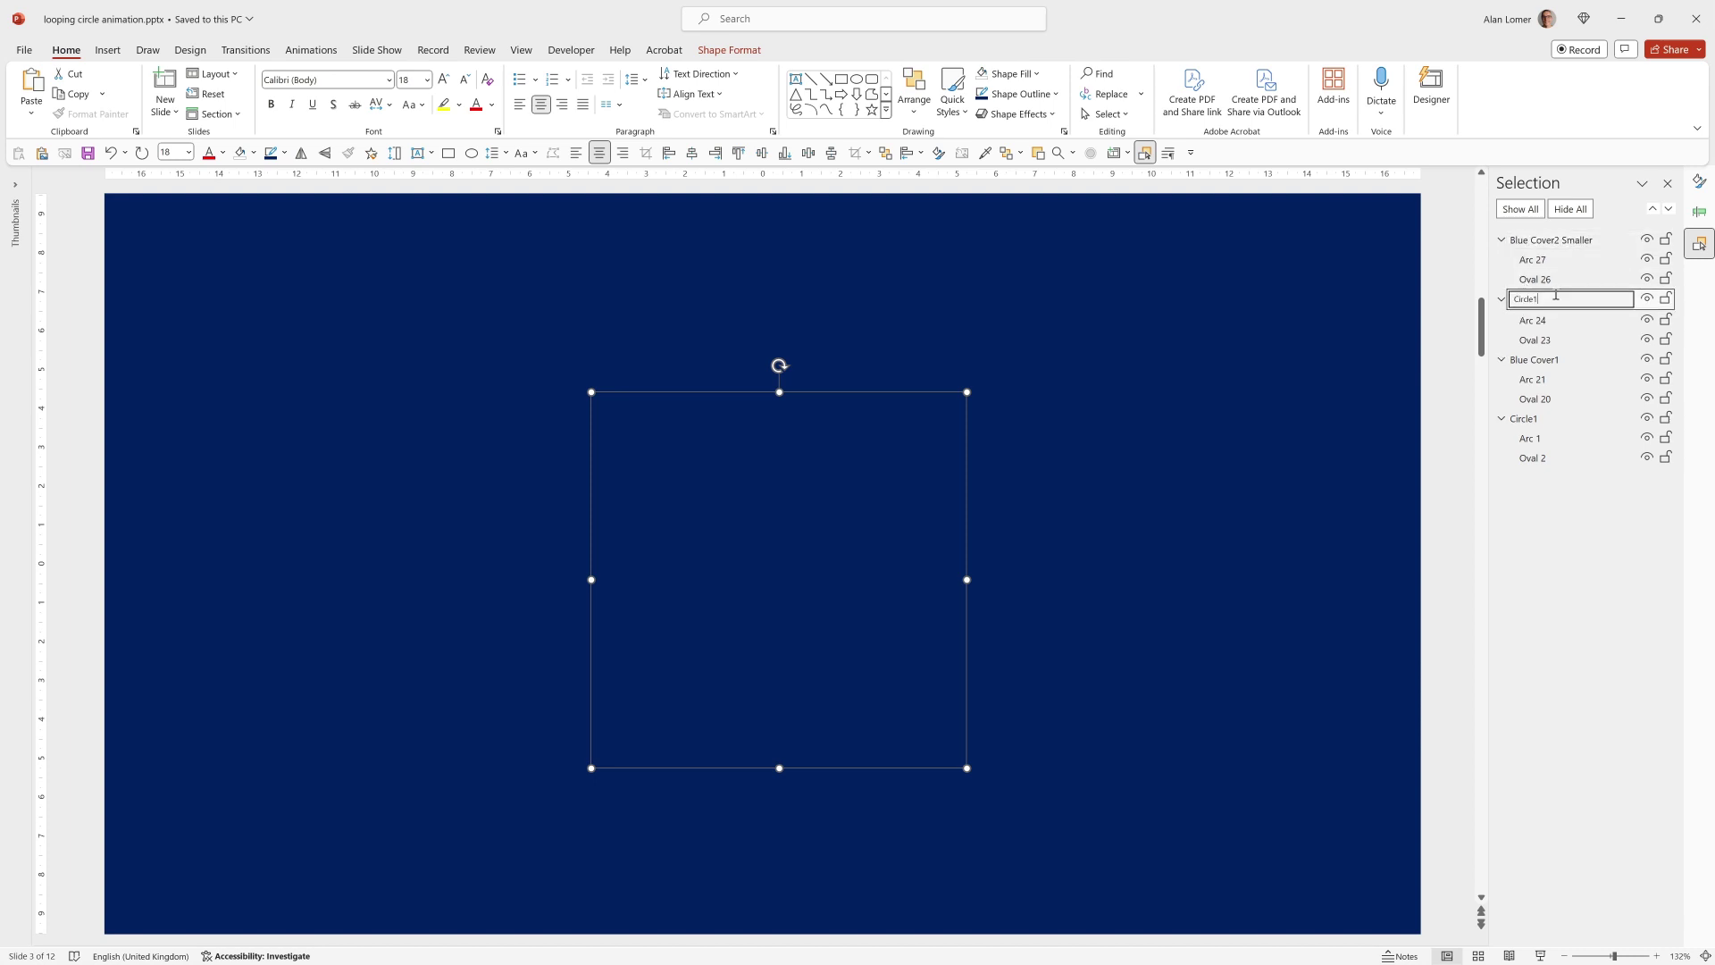
key(Return)
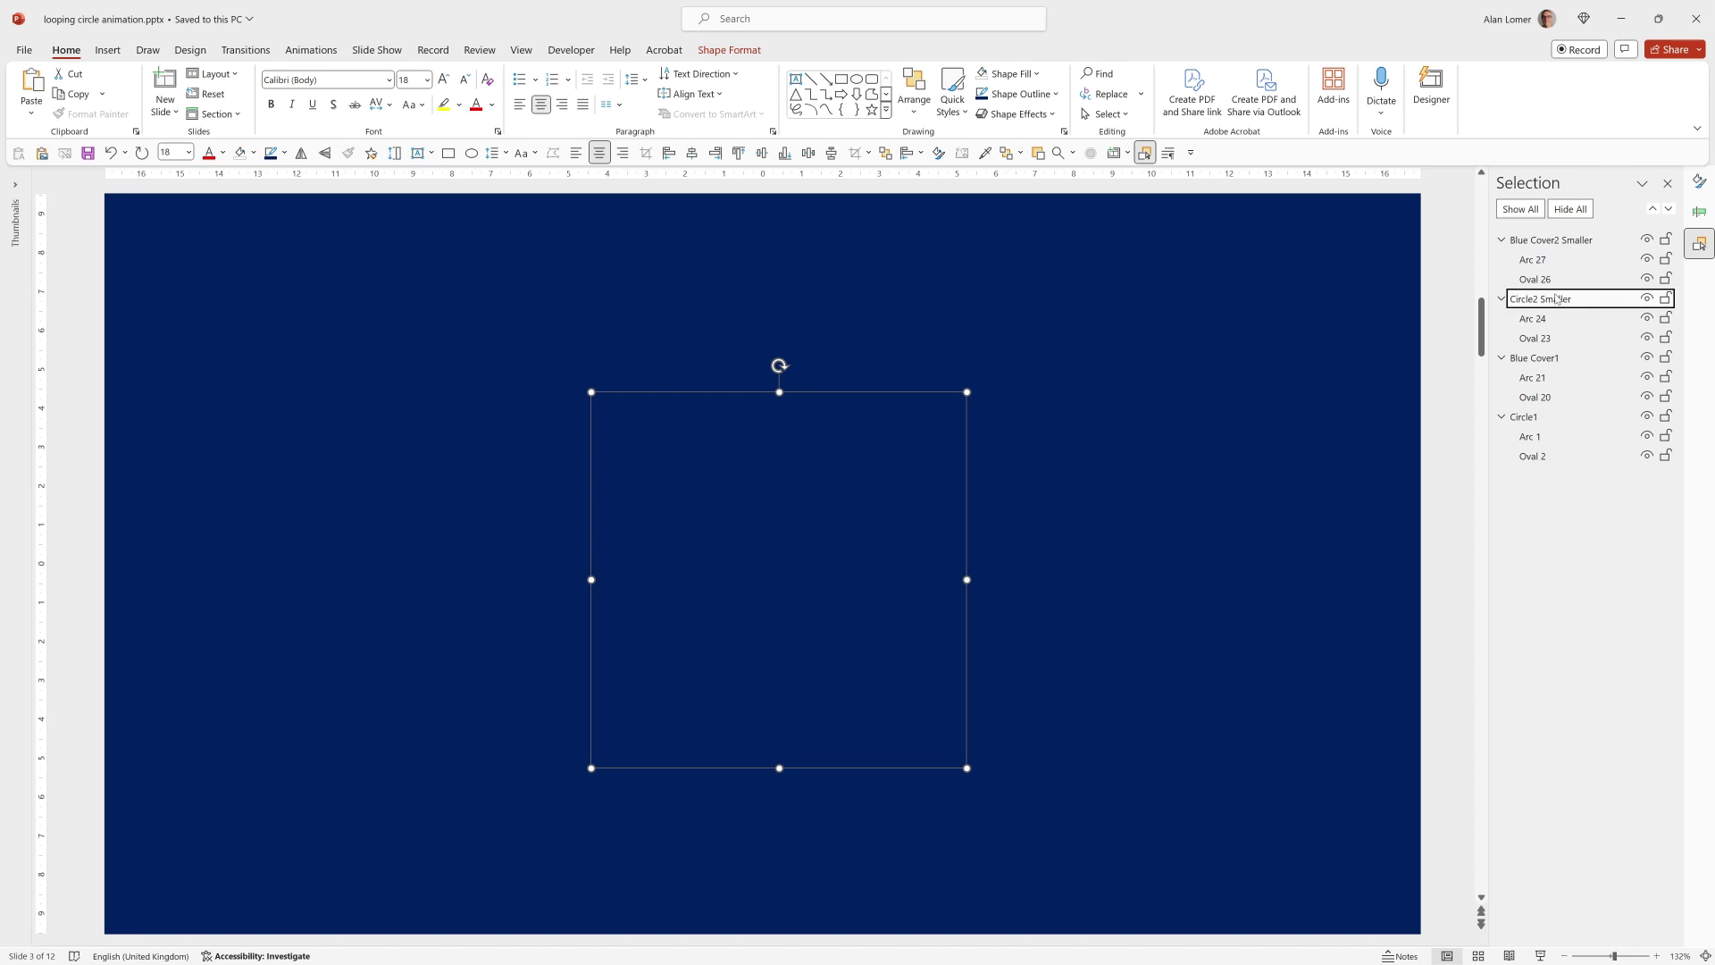
Centre Blue Cover2 Smaller and Circle2 Smaller on the slide with Align Middle and Align Center
click(1526, 241)
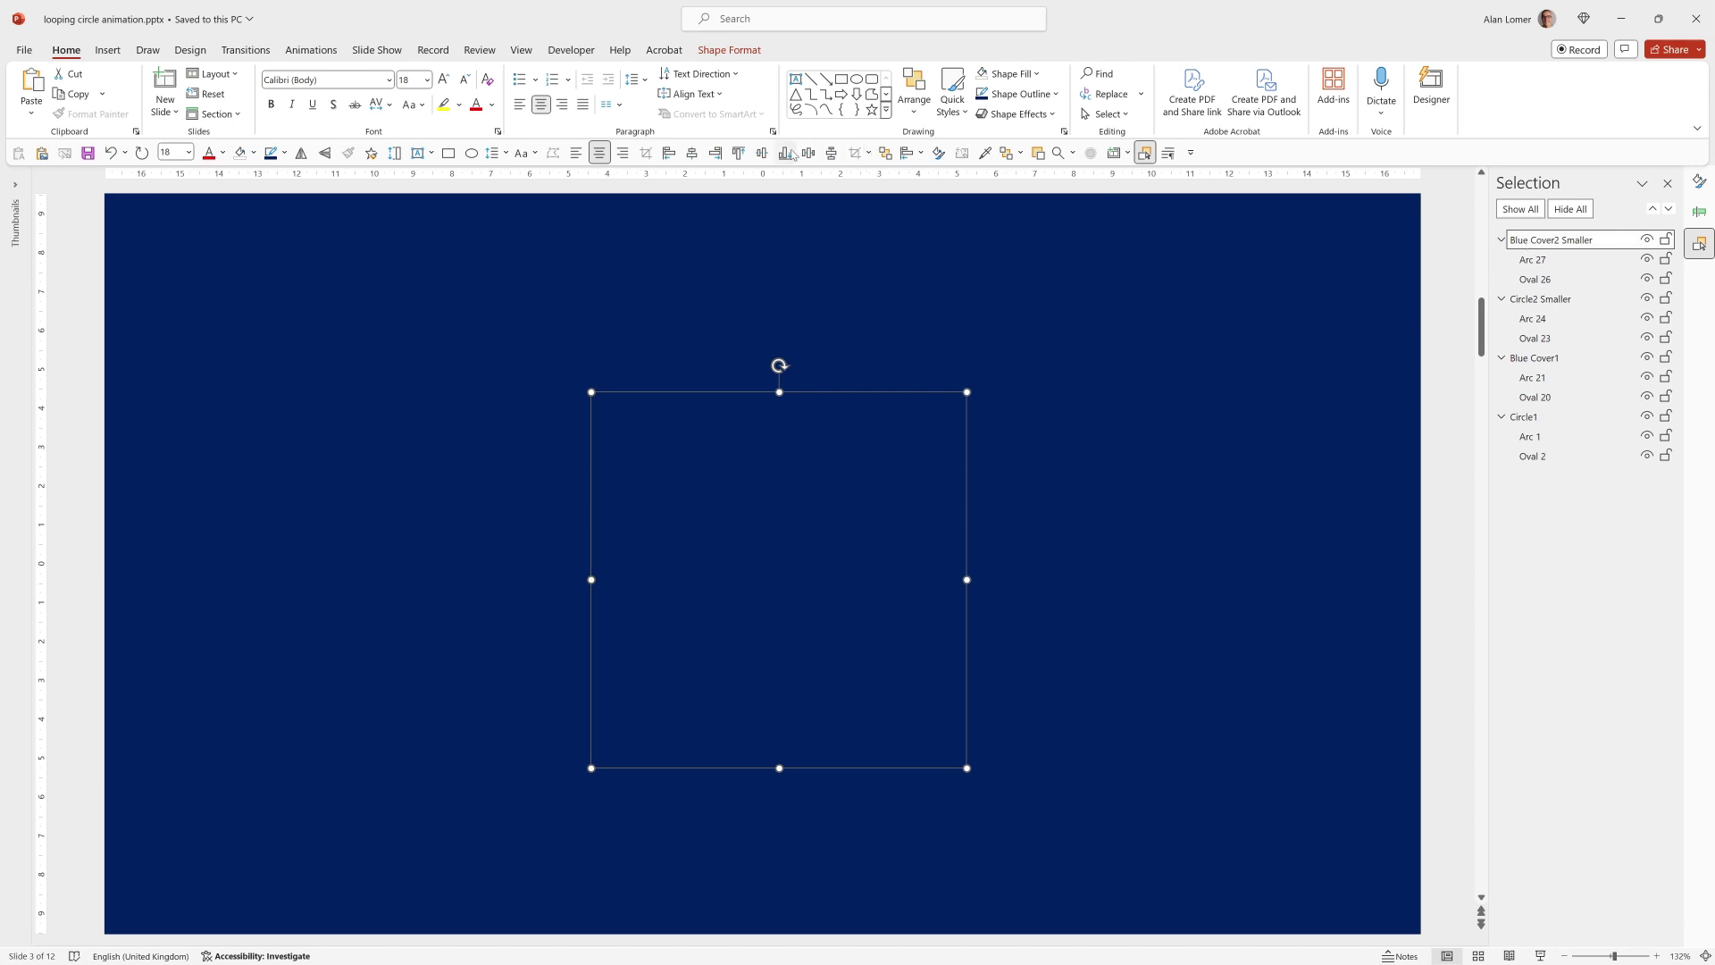
click(762, 153)
click(715, 153)
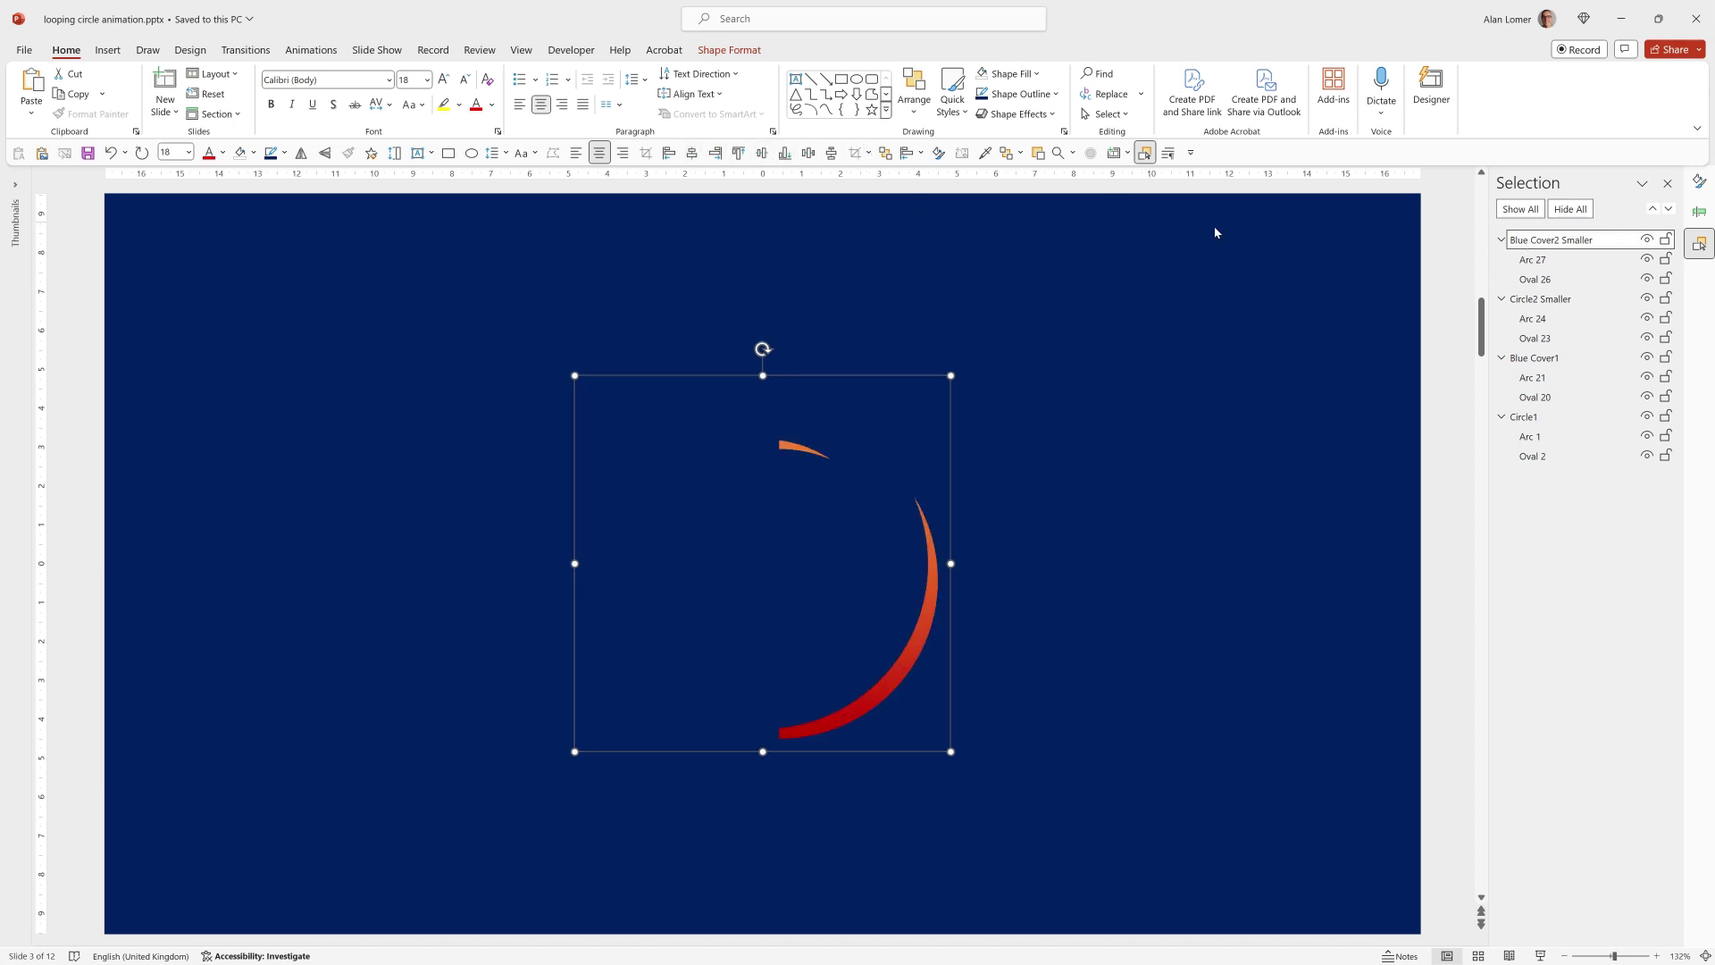
click(1553, 305)
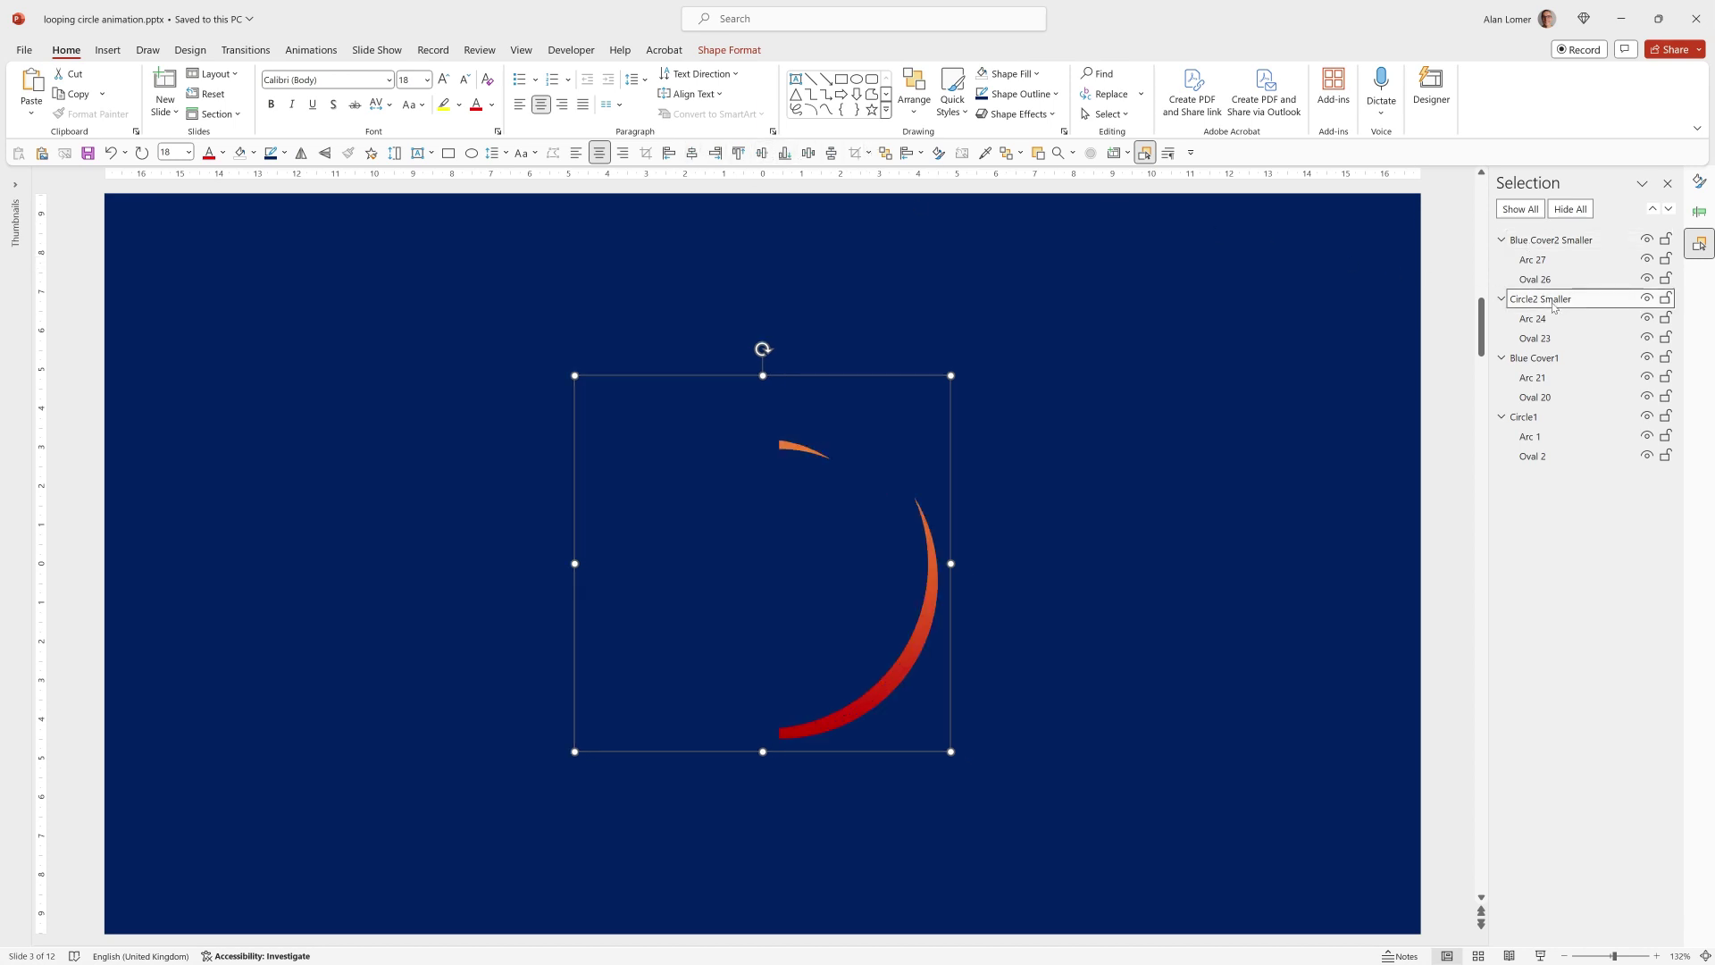
click(762, 154)
click(693, 154)
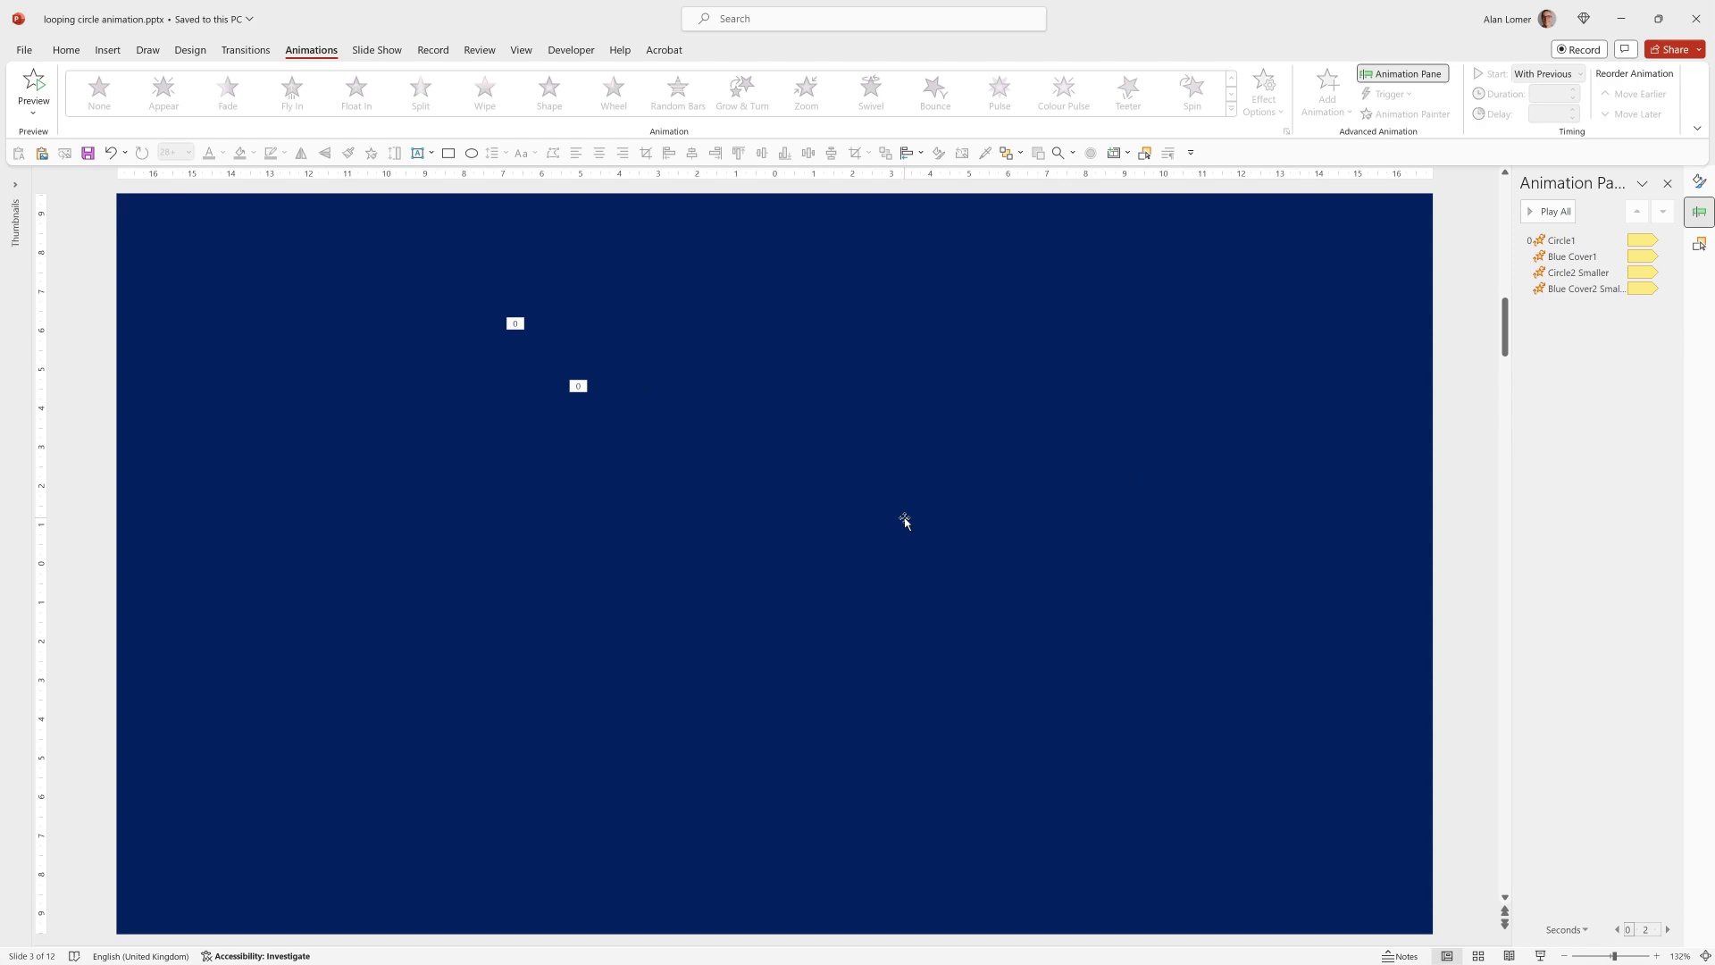
Paste the LOOPING CIRCLE text and give it a 1.5-second Zoom entrance starting With Previous
key(ctrl+v)
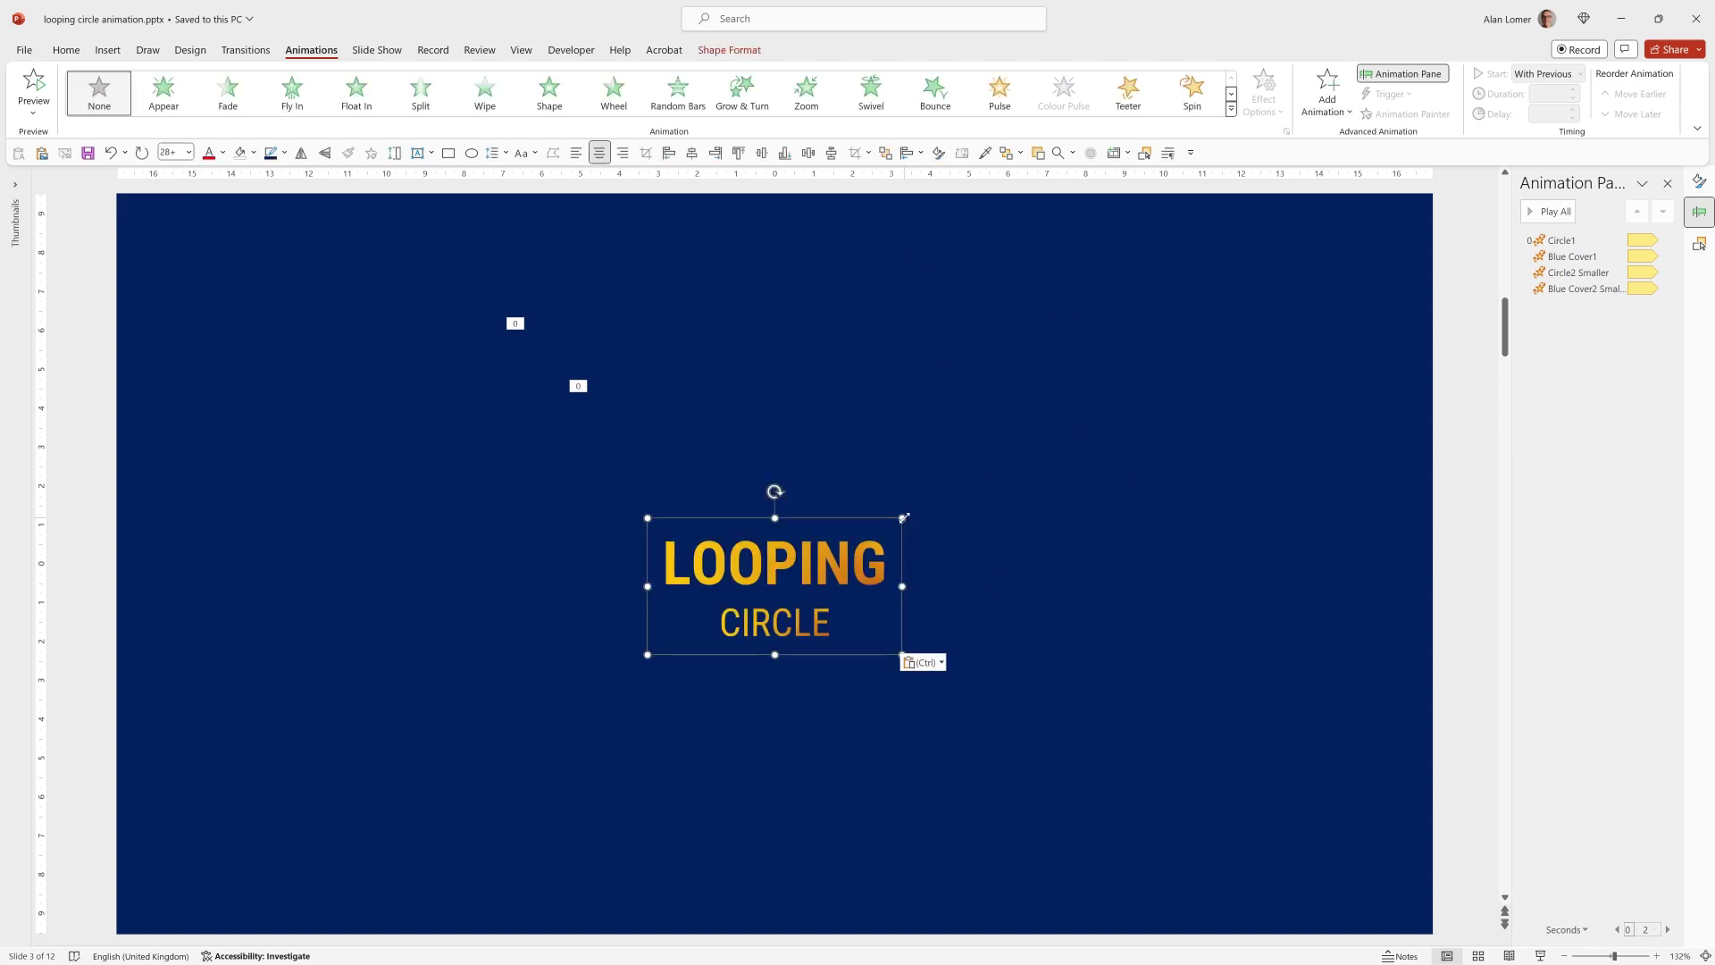
click(902, 518)
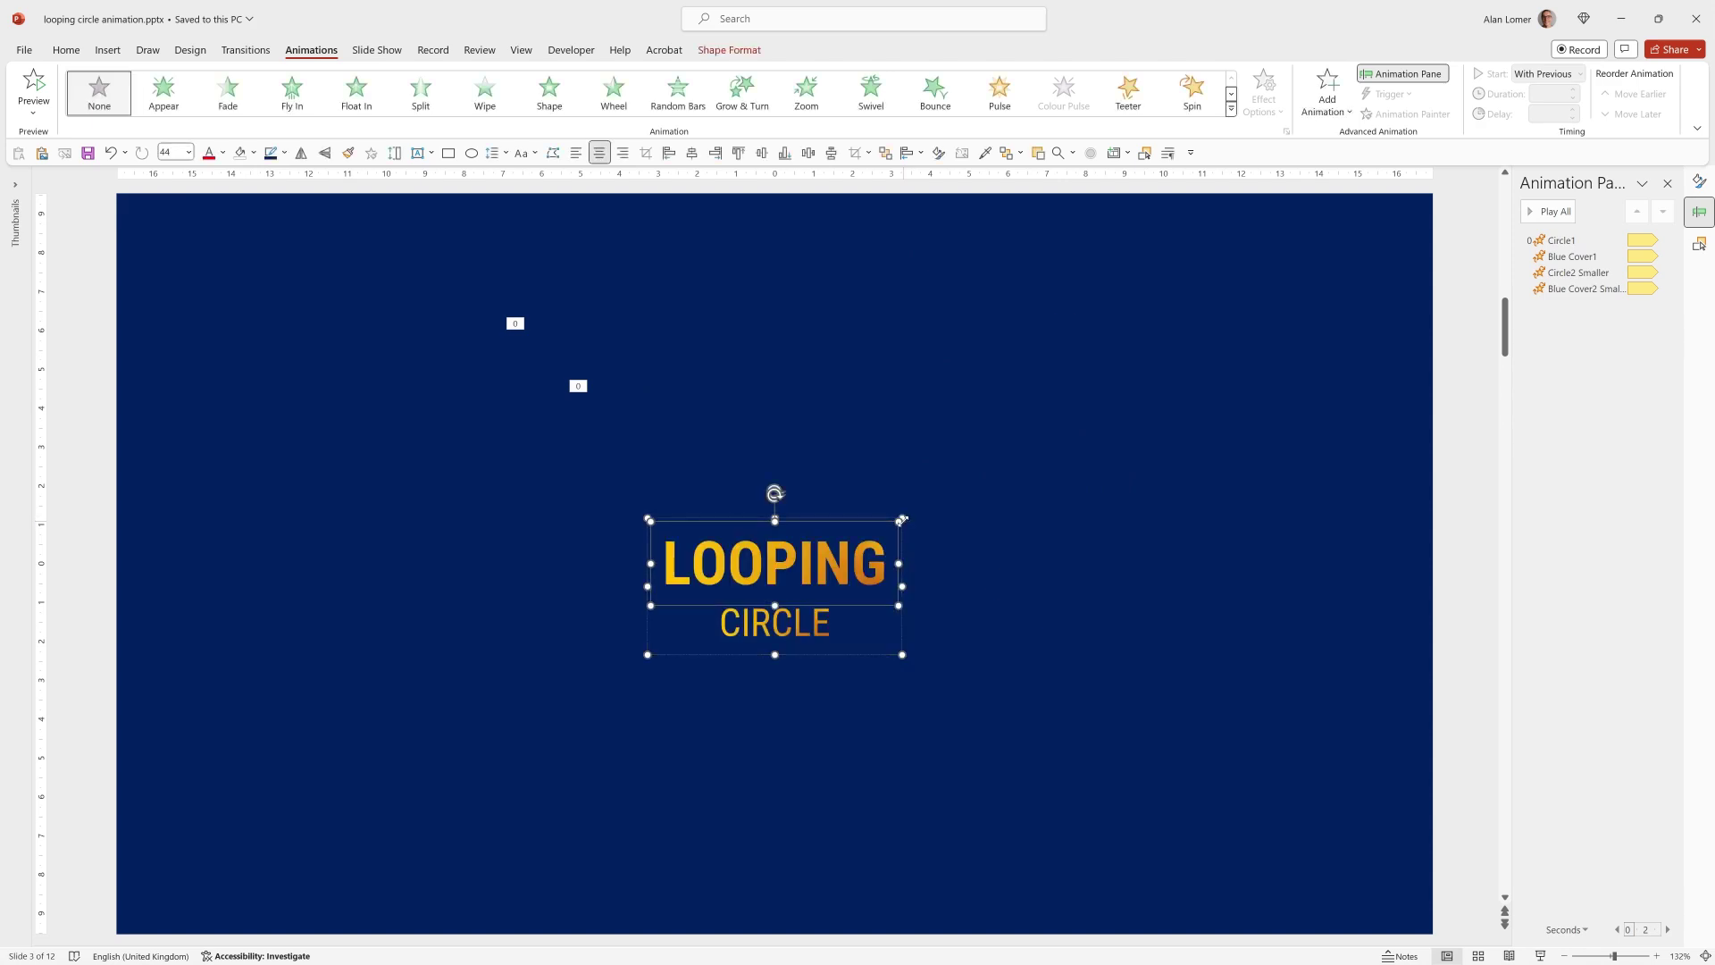
click(806, 89)
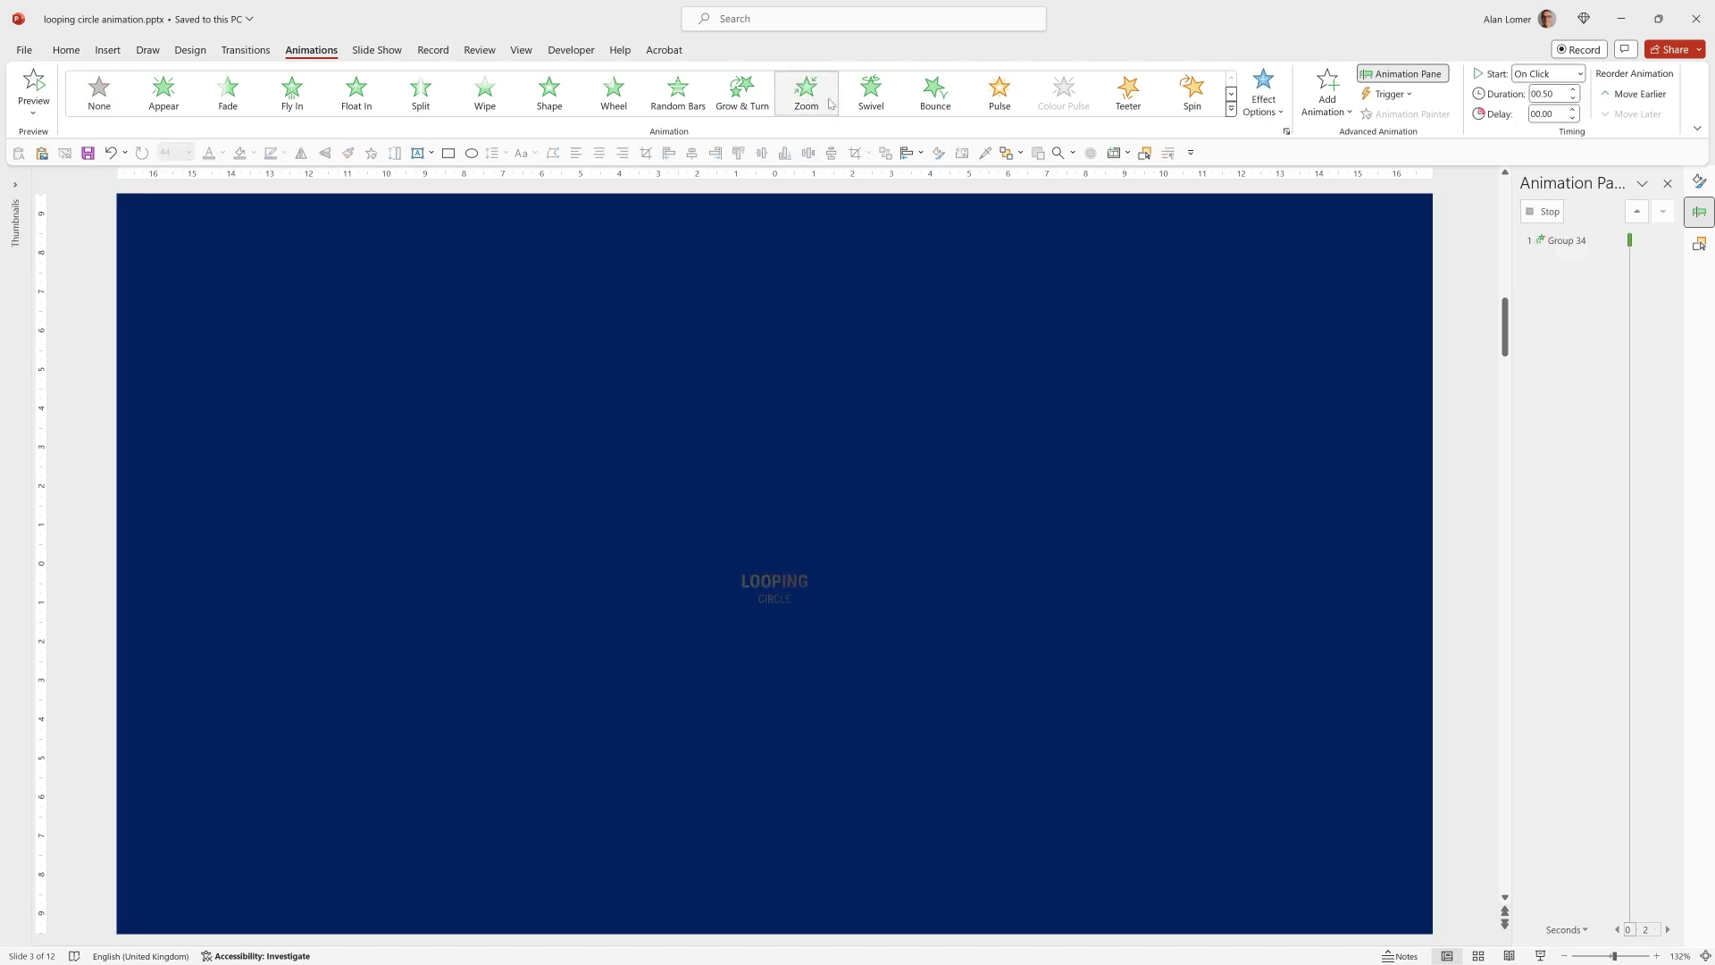
click(1573, 91)
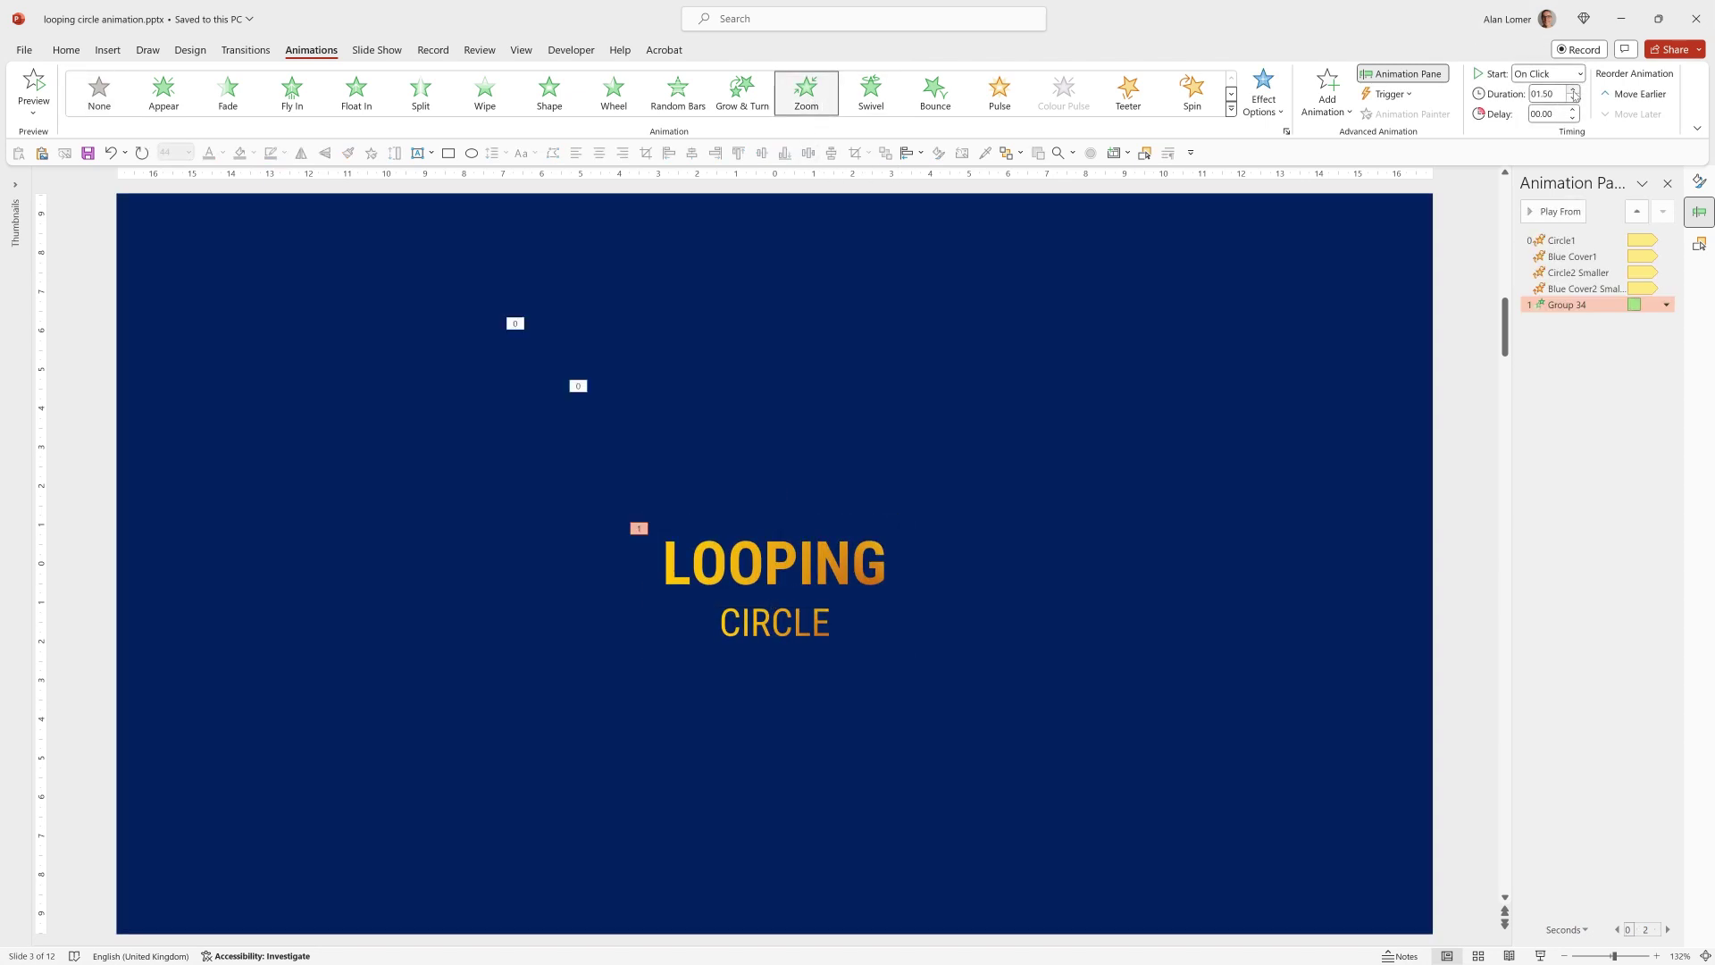
click(1578, 73)
click(1551, 110)
Add a Pulse emphasis to the LOOPING CIRCLE text, starting With Previous
click(1318, 106)
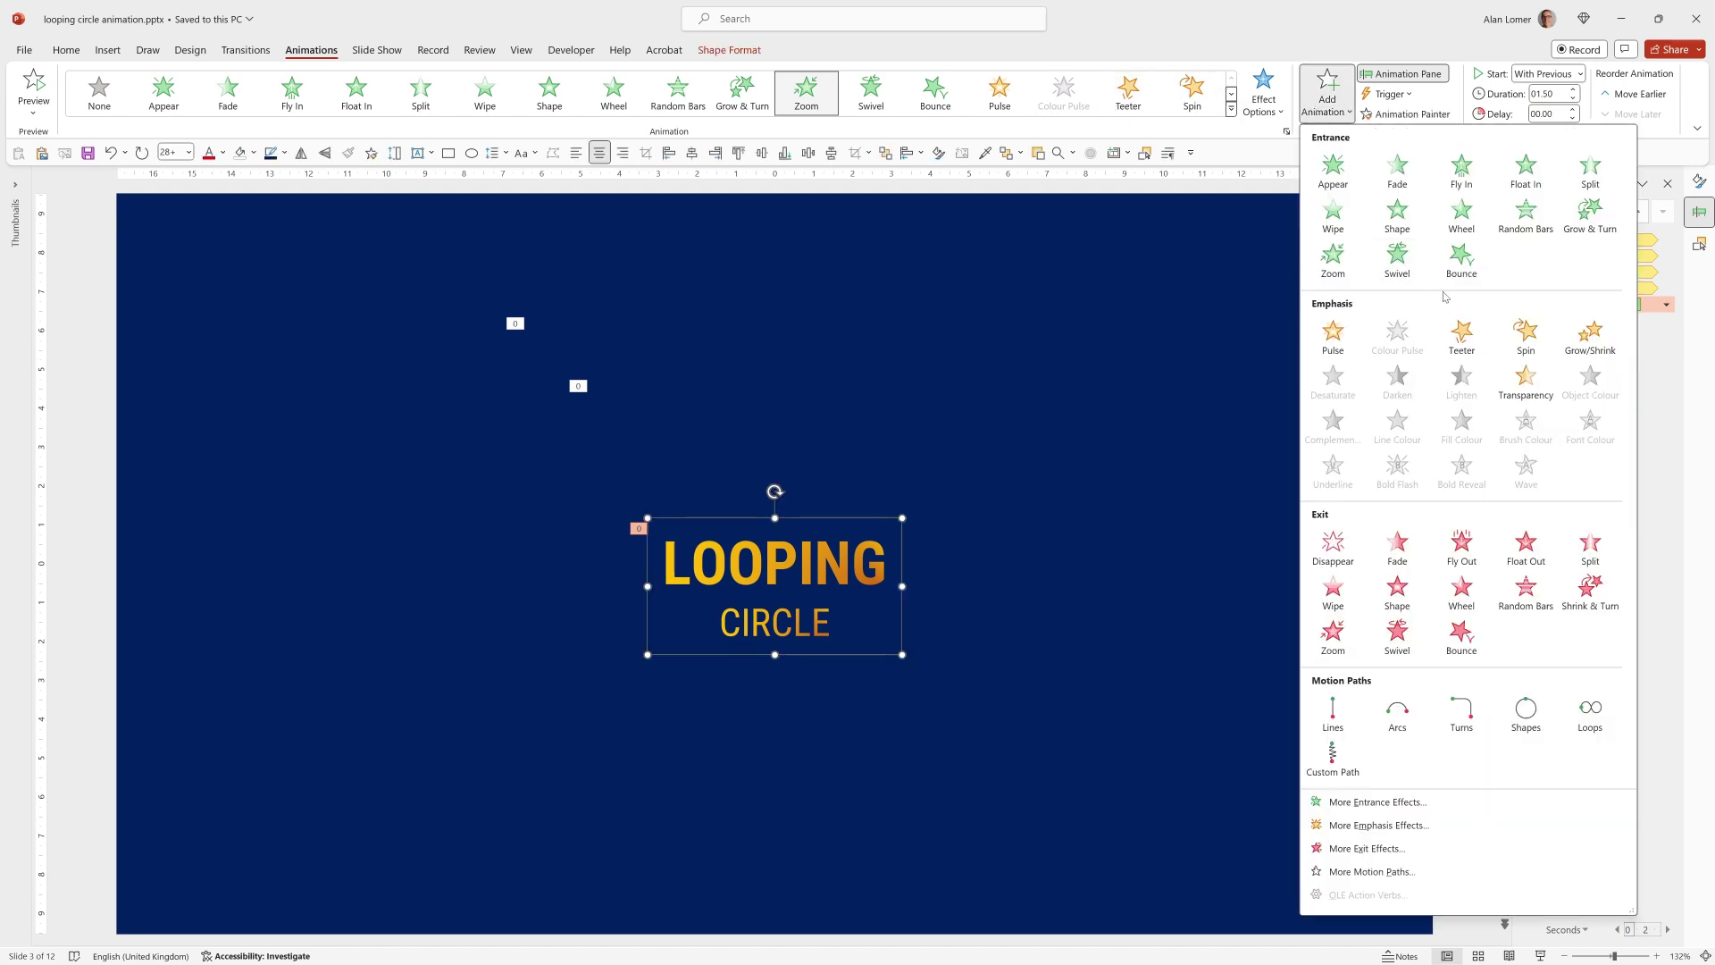
click(1332, 332)
click(1578, 73)
click(1550, 111)
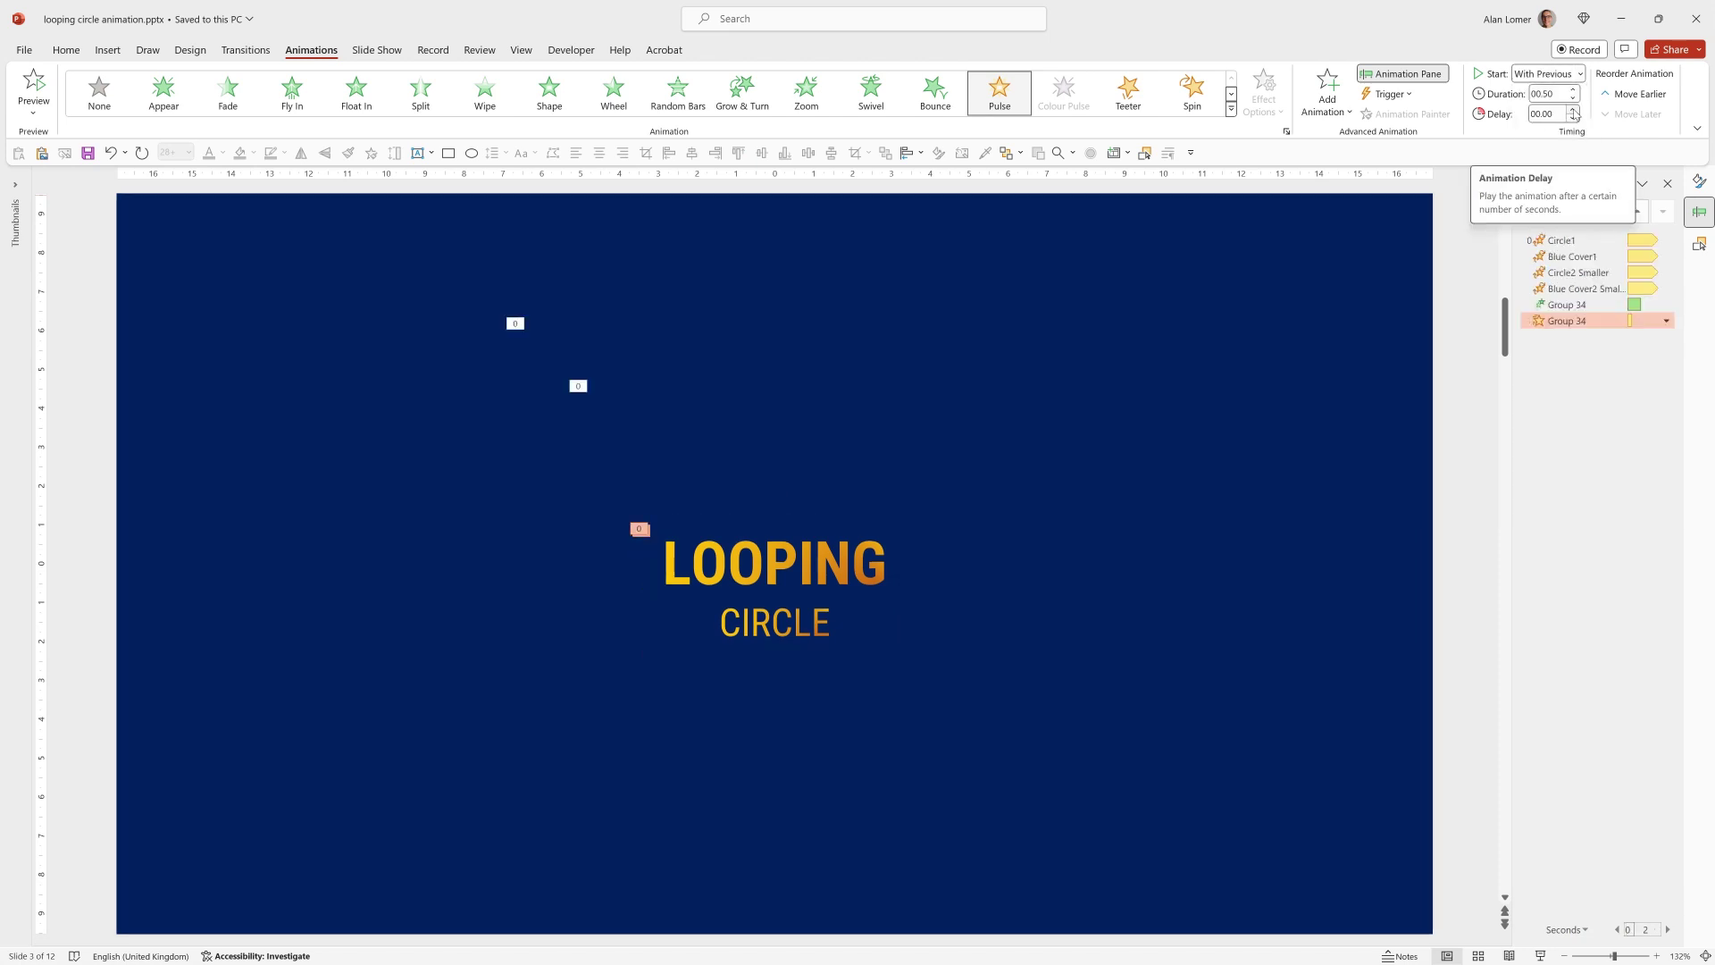